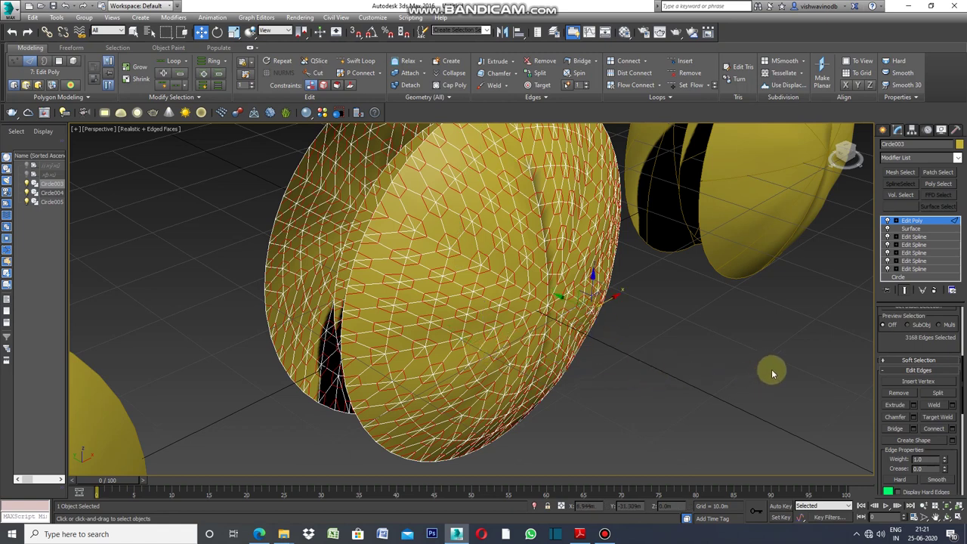
pyautogui.moveTo(962, 398); pyautogui.dragTo(963, 361)
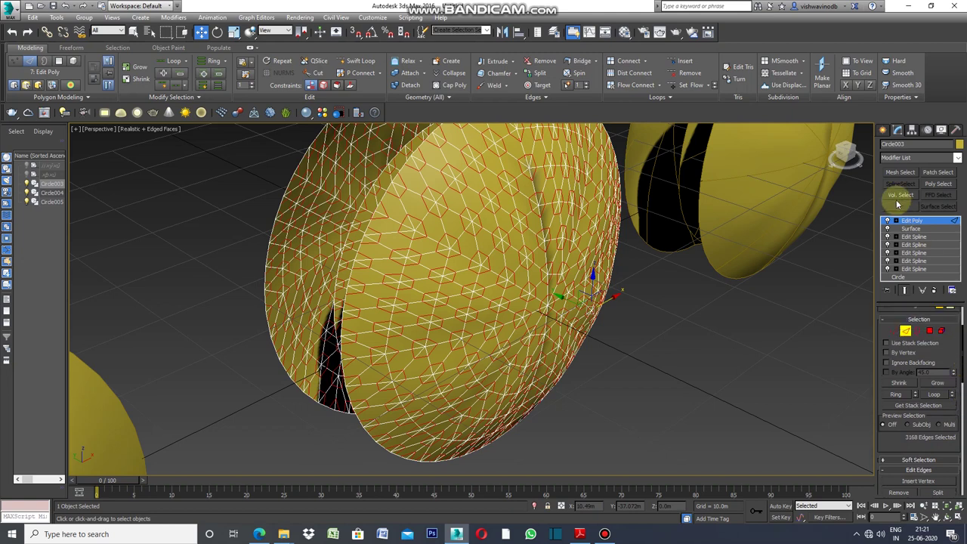
pyautogui.click(882, 131)
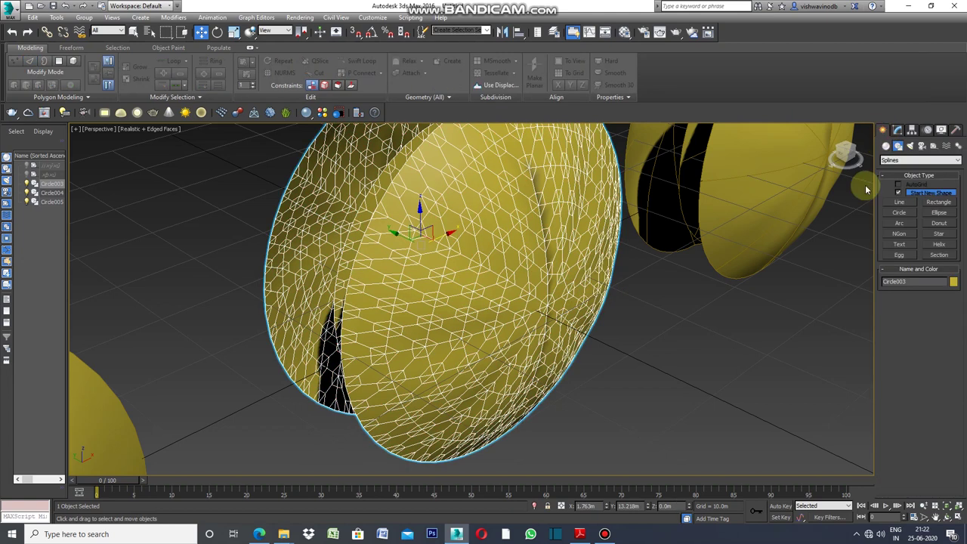
pyautogui.click(826, 327)
pyautogui.click(499, 286)
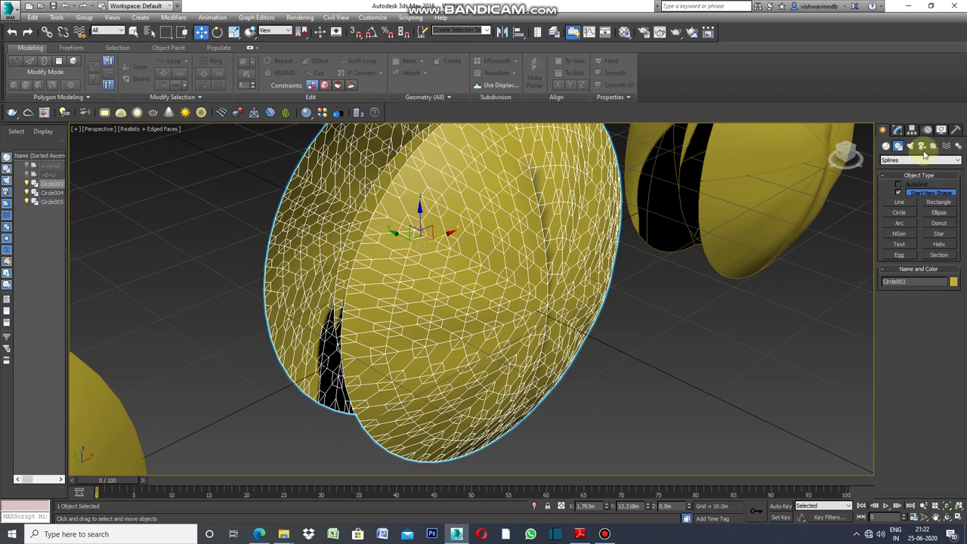
pyautogui.click(897, 131)
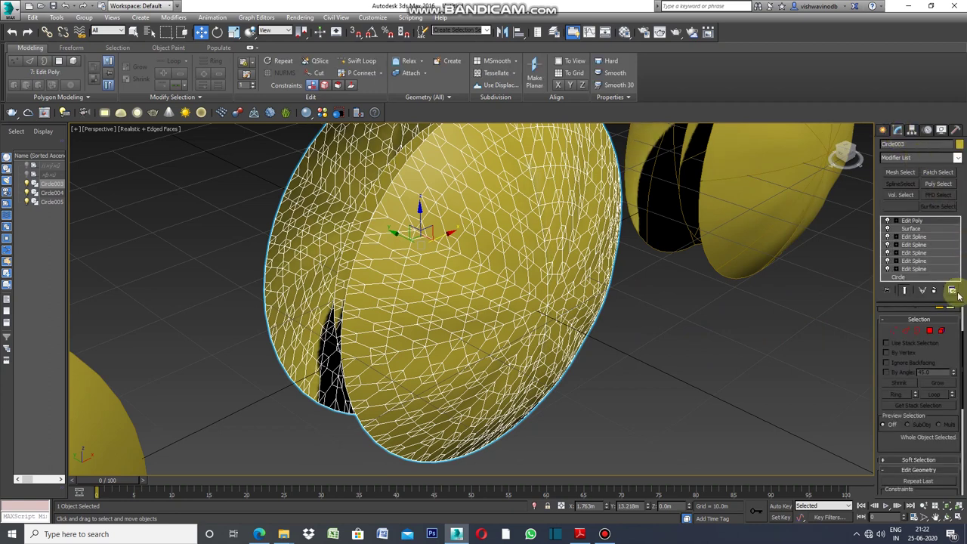
# Try to chamfer all edges of the Circle003 shell by 0.1 m at edge level of its Edit Poly modifier.
pyautogui.click(919, 224)
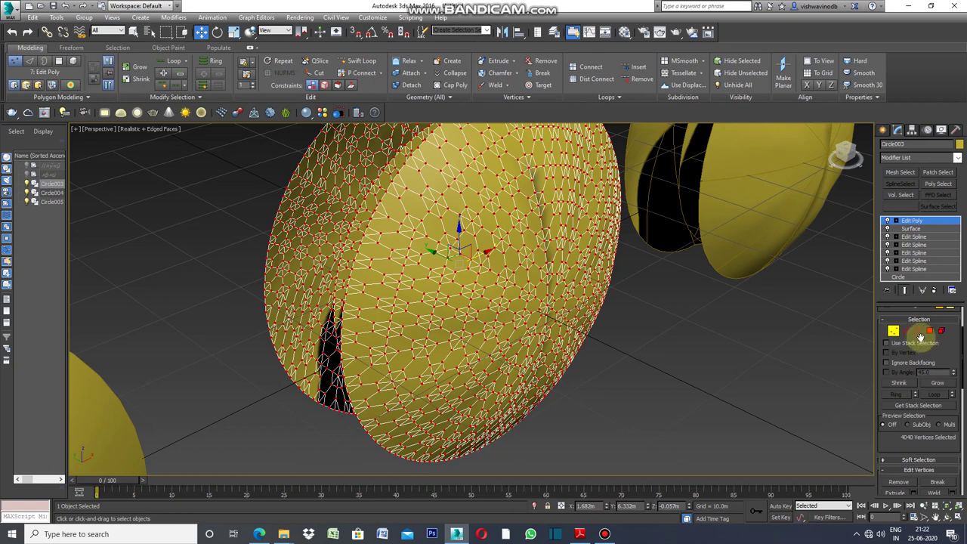
pyautogui.click(905, 330)
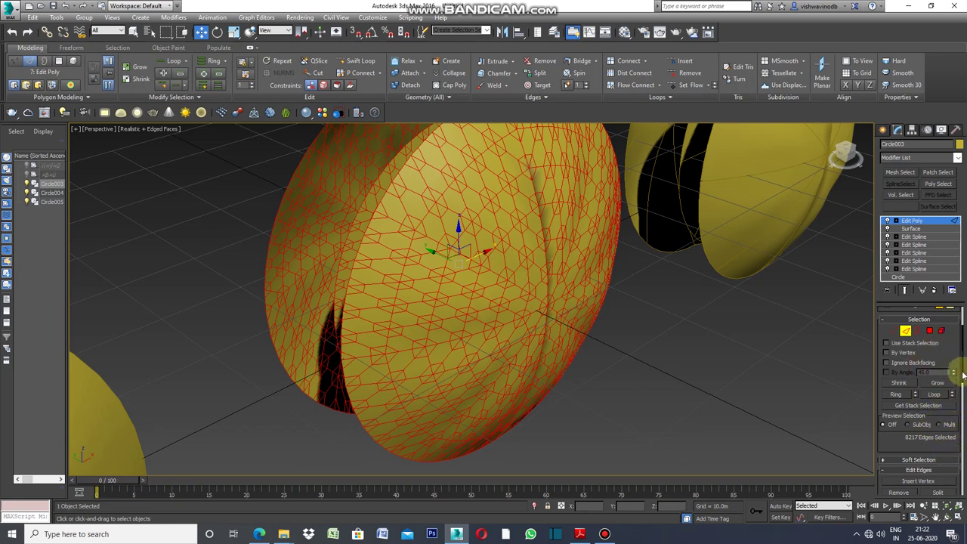
pyautogui.scroll(-3, 963, 361)
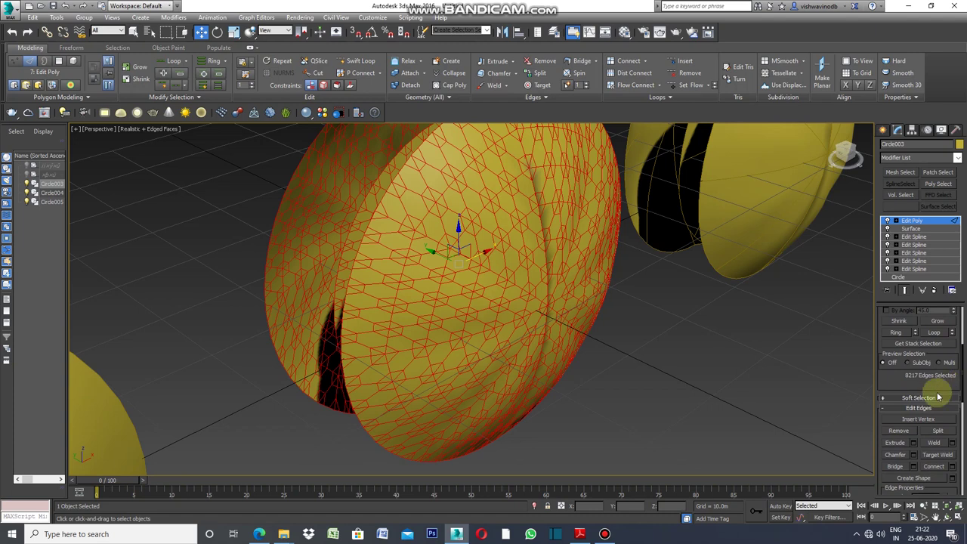
pyautogui.click(913, 458)
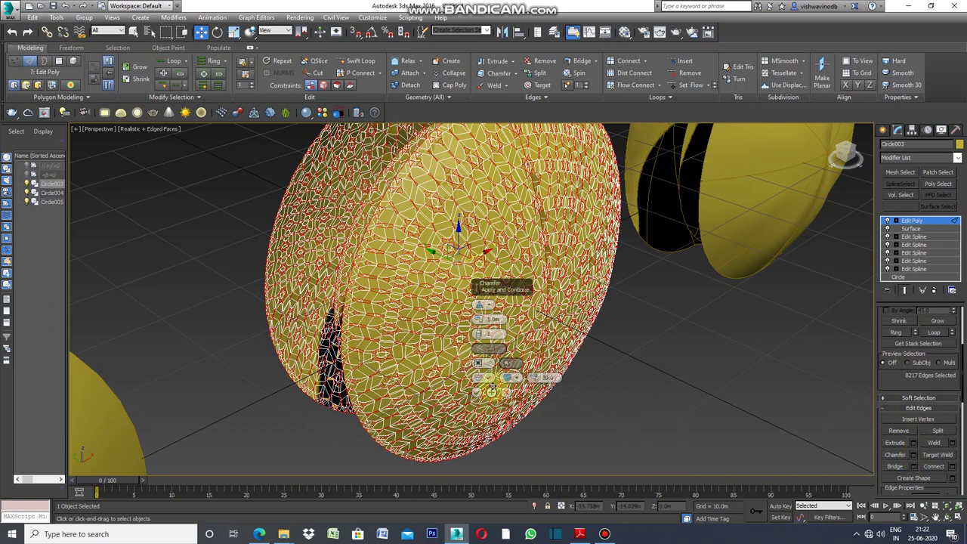
pyautogui.scroll(2, 491, 391)
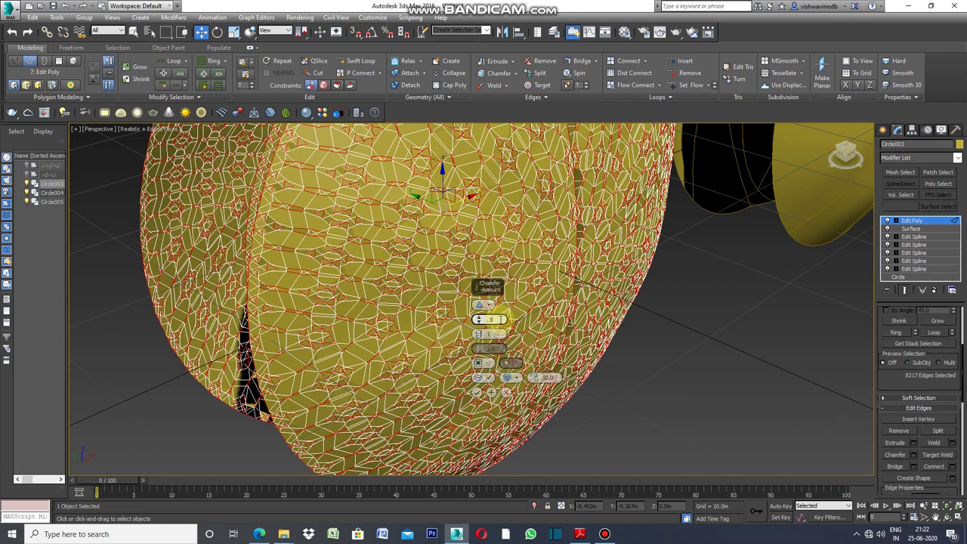
pyautogui.press('Return')
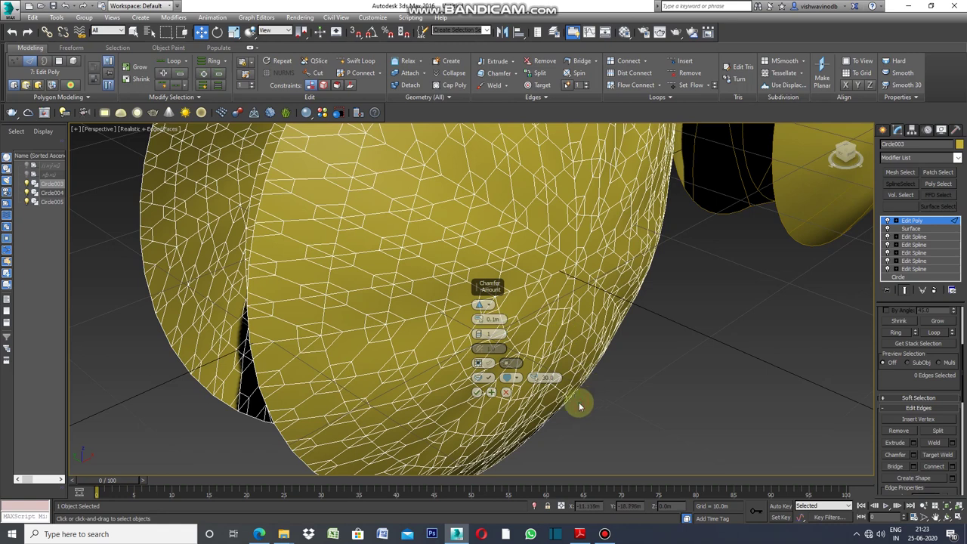
pyautogui.click(477, 393)
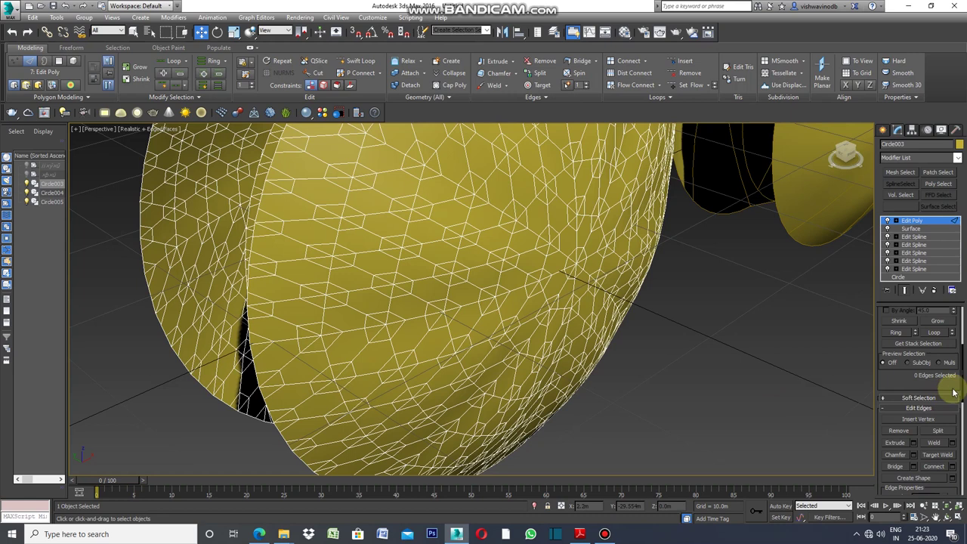
# Select all polygons of the Circle003 shell and inset them by 0.2 m with the By Polygon option.
pyautogui.press('4')
pyautogui.hotkey('ctrl', 'a')
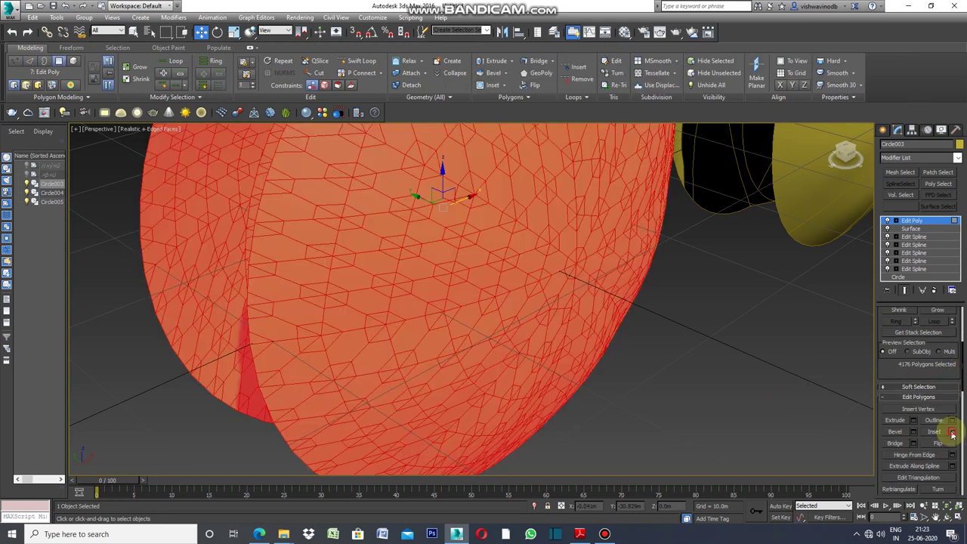
pyautogui.click(951, 432)
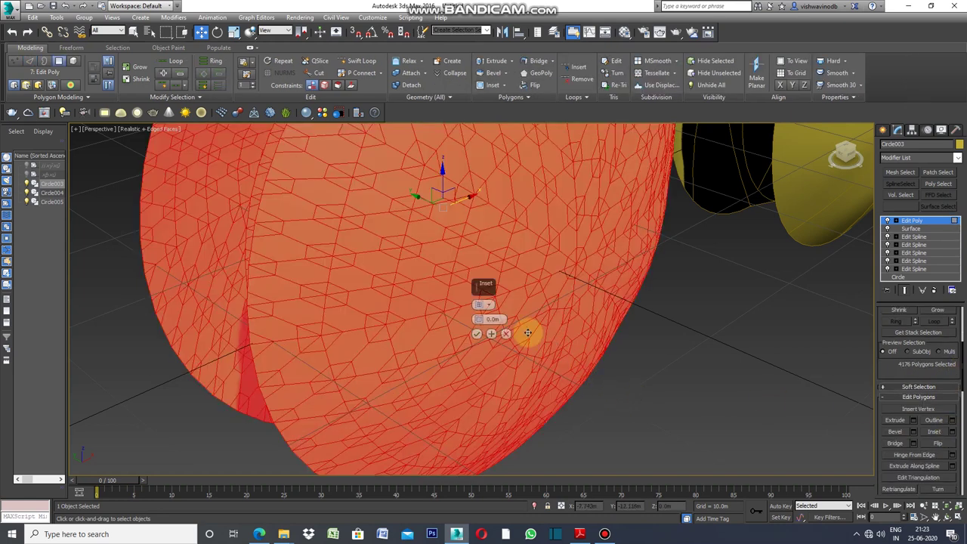
pyautogui.click(491, 306)
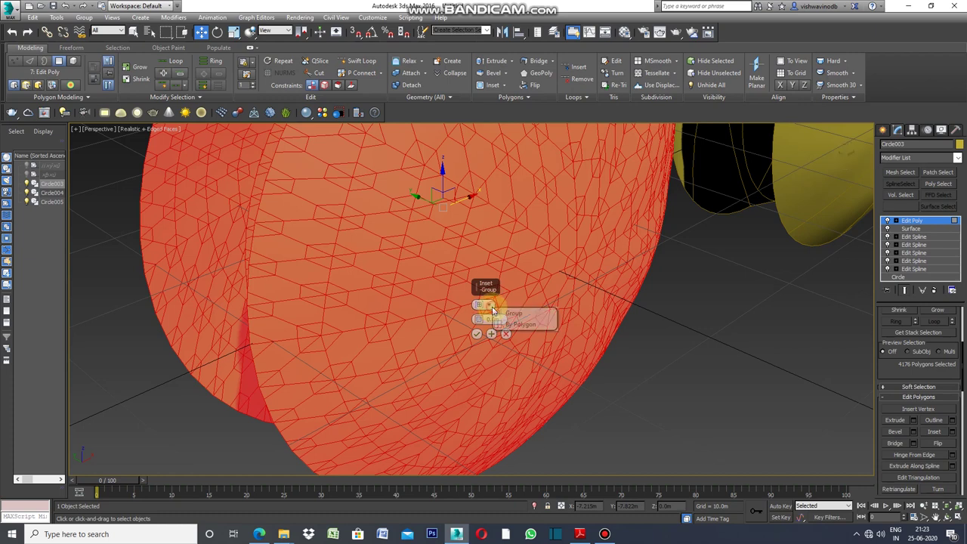
pyautogui.click(531, 327)
pyautogui.scroll(2, 512, 319)
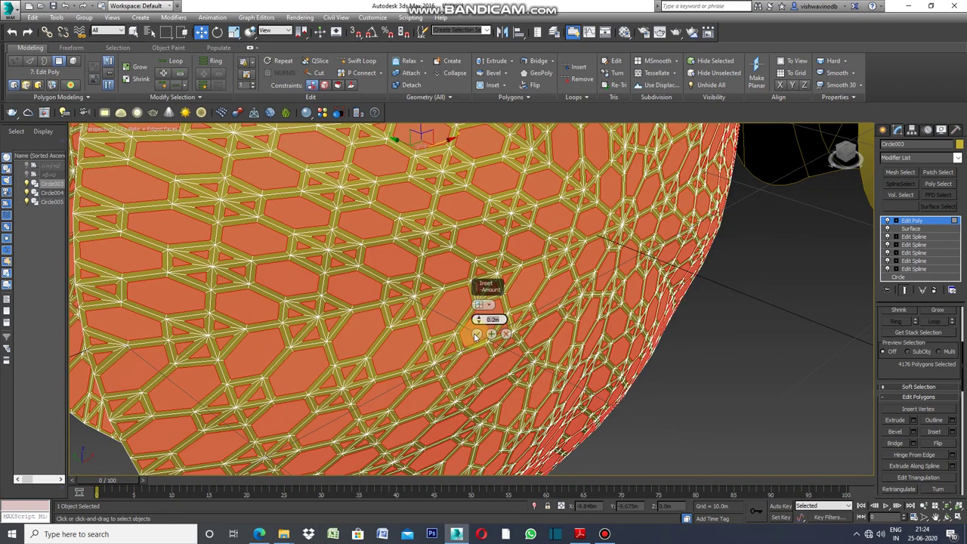
pyautogui.click(477, 336)
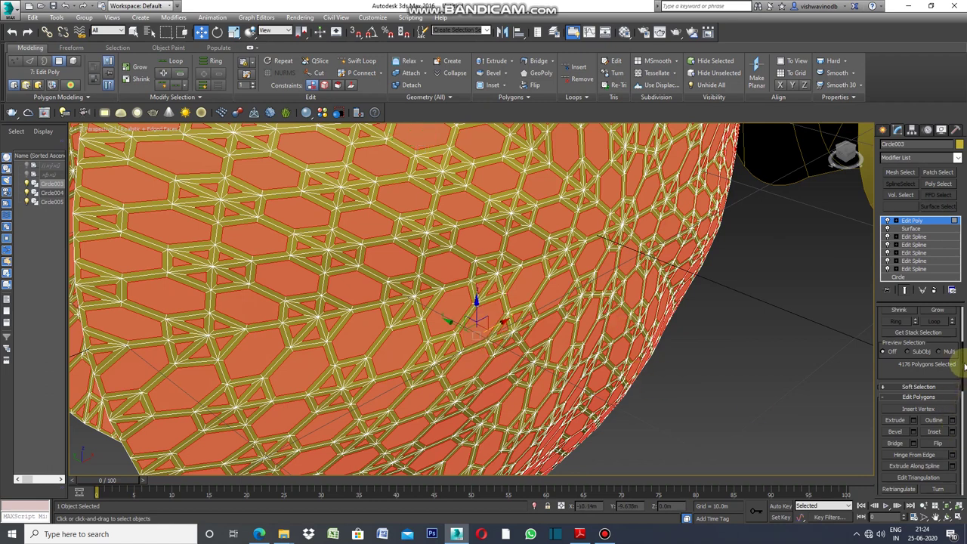
# Detach the selected inset polygons from the shell as a separate object named GLASS.
pyautogui.moveTo(964, 365); pyautogui.dragTo(957, 399)
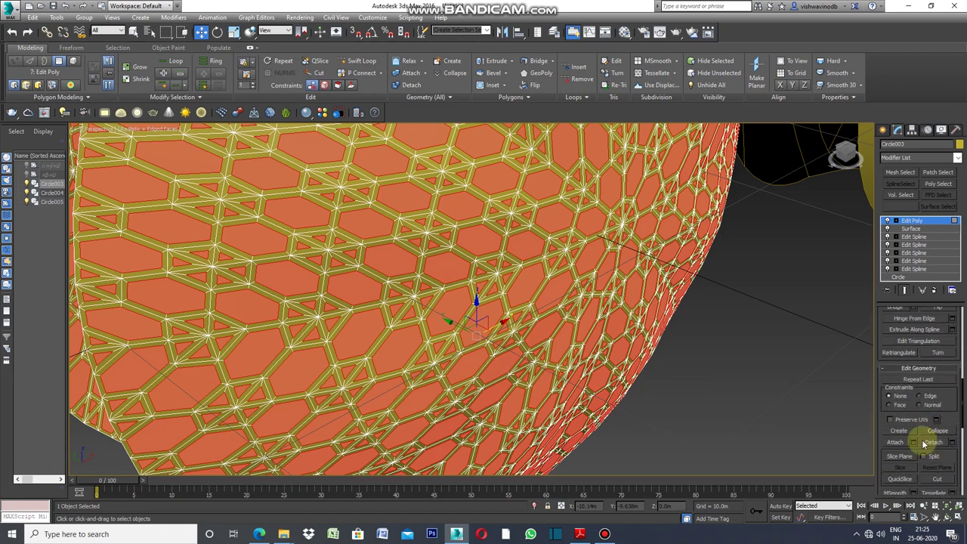
pyautogui.click(952, 445)
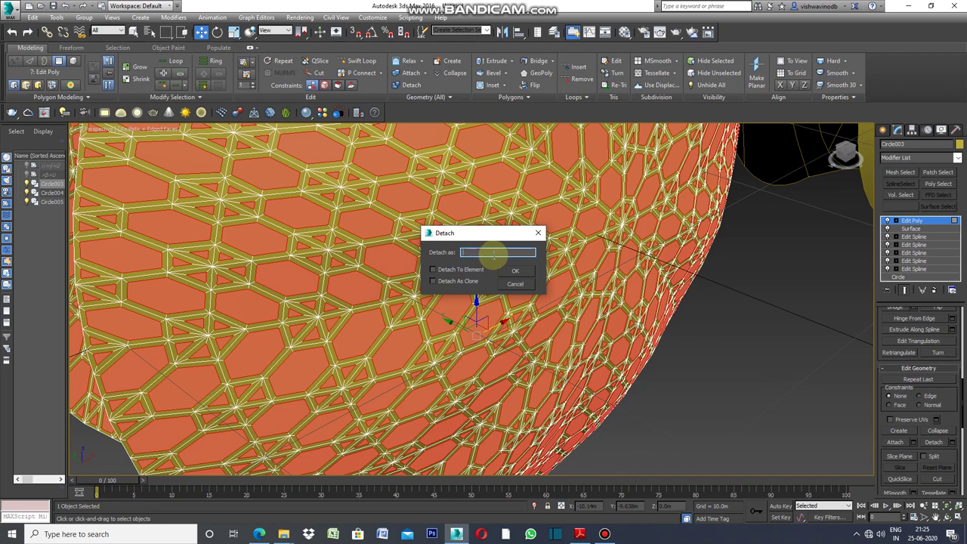
pyautogui.write('GLASS')
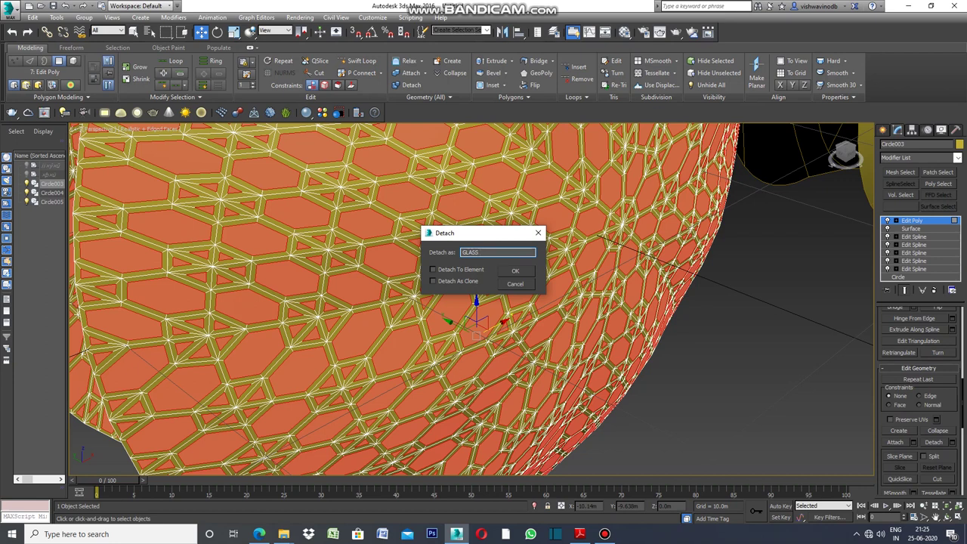
pyautogui.click(514, 272)
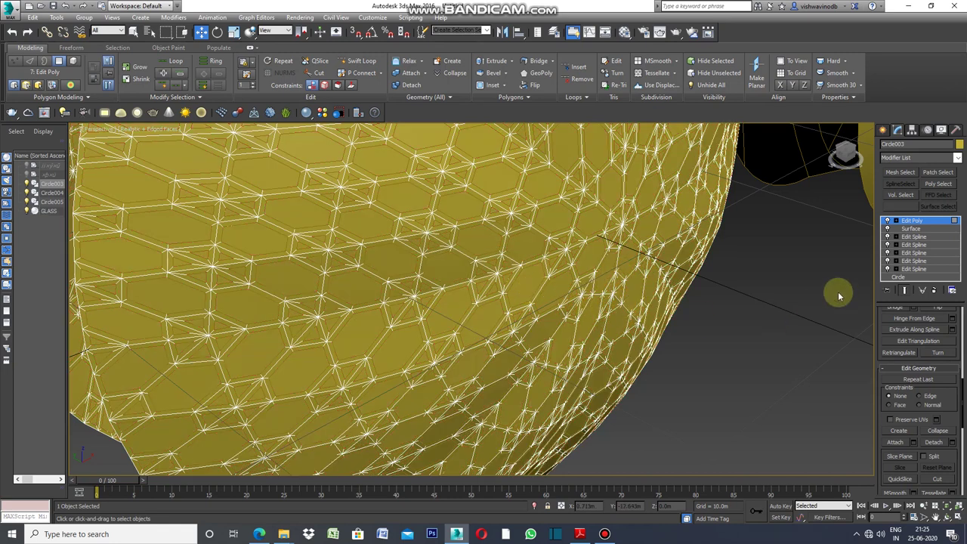
# Change the object color of the remaining Circle003 lattice to black.
pyautogui.click(958, 145)
pyautogui.click(681, 302)
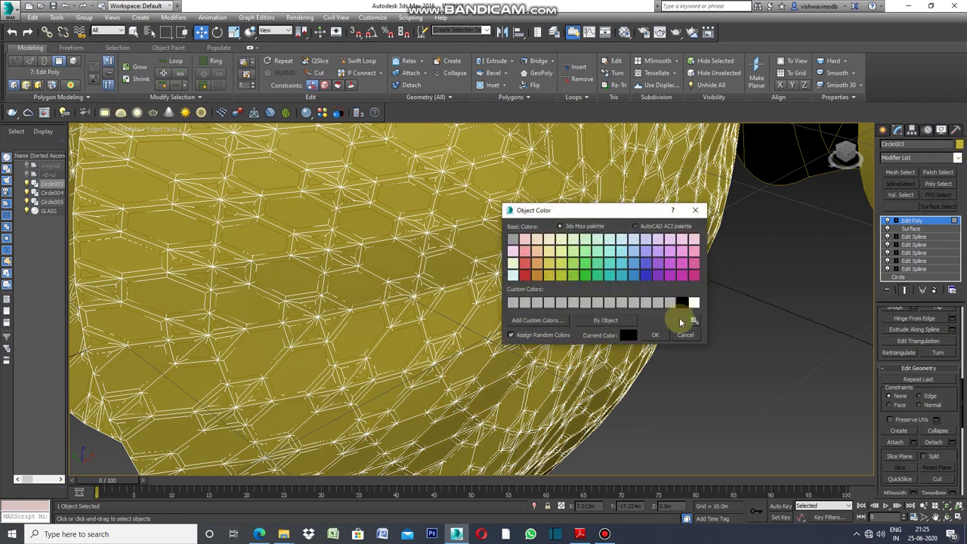
pyautogui.click(655, 334)
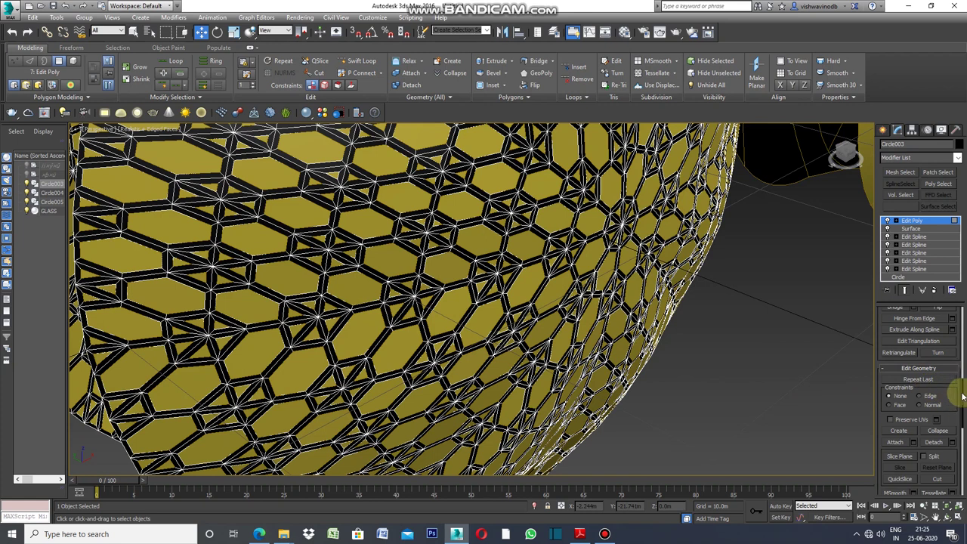
# Select the GLASS object and inset all of its polygons by 0.1 m, each polygon individually.
pyautogui.scroll(-3, 953, 398)
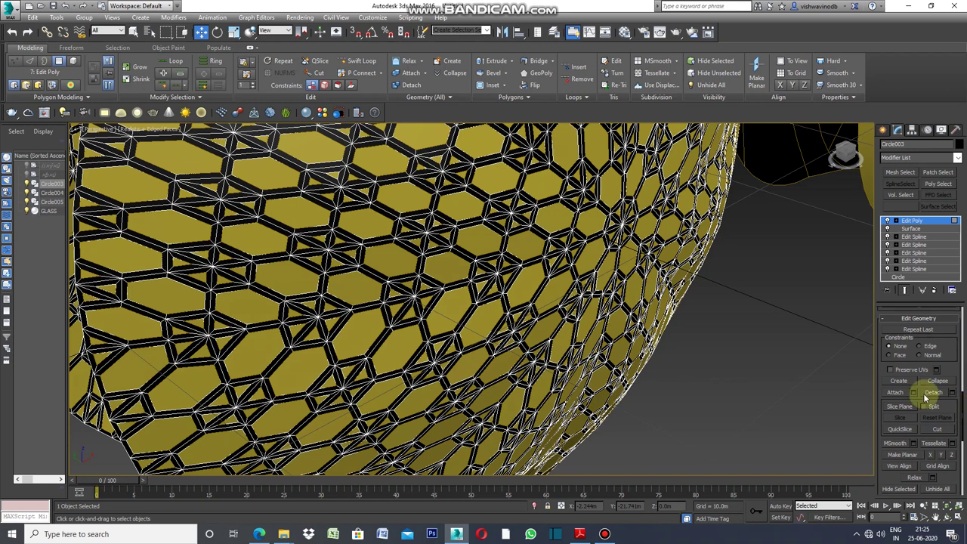
pyautogui.click(882, 130)
pyautogui.click(785, 263)
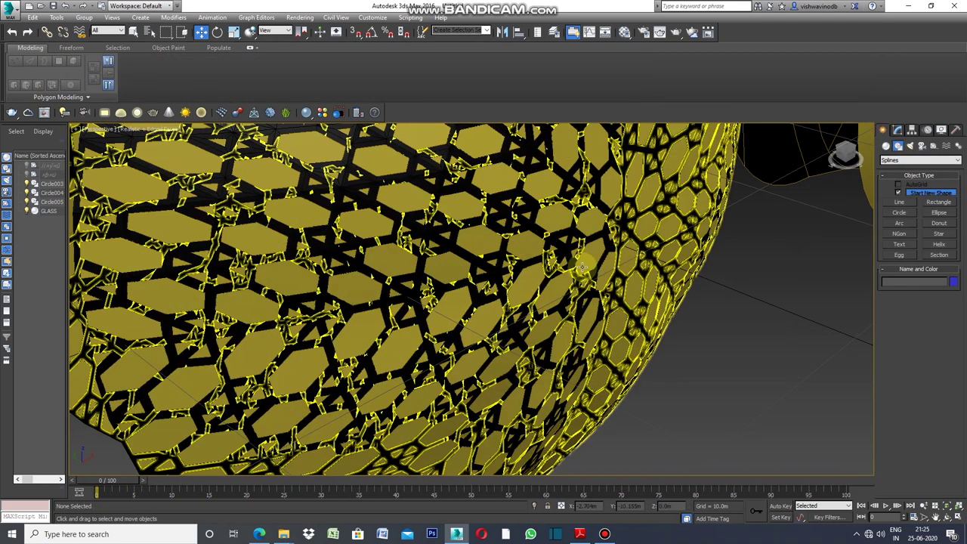
pyautogui.click(480, 241)
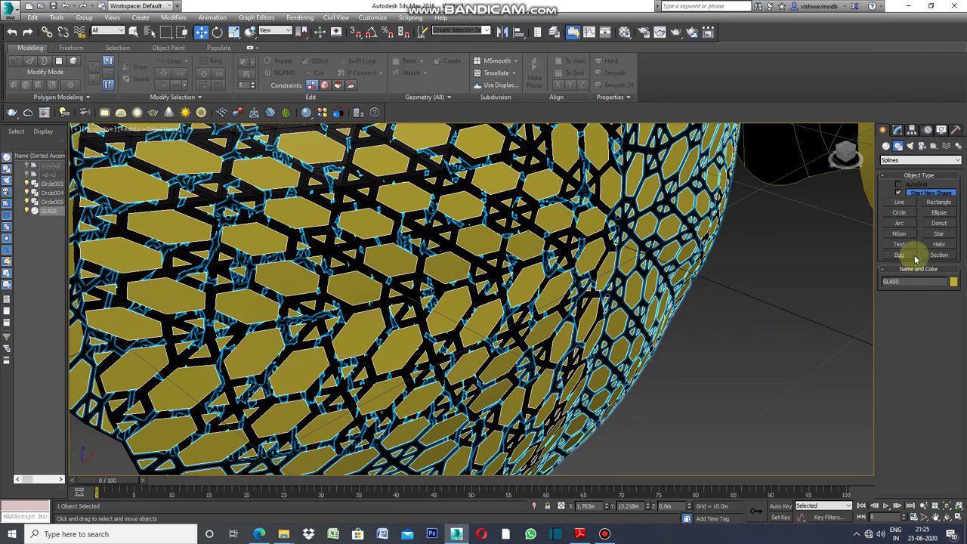
pyautogui.click(897, 129)
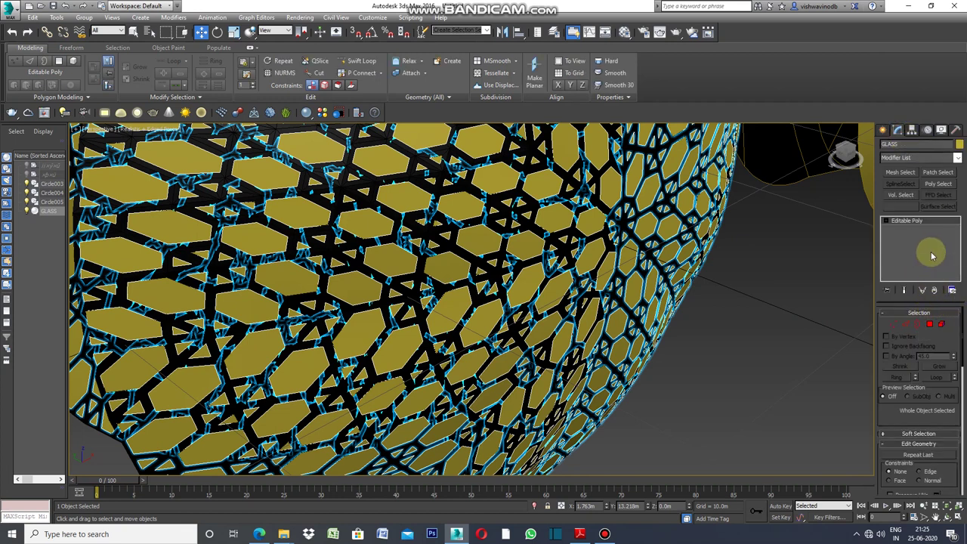
pyautogui.click(929, 325)
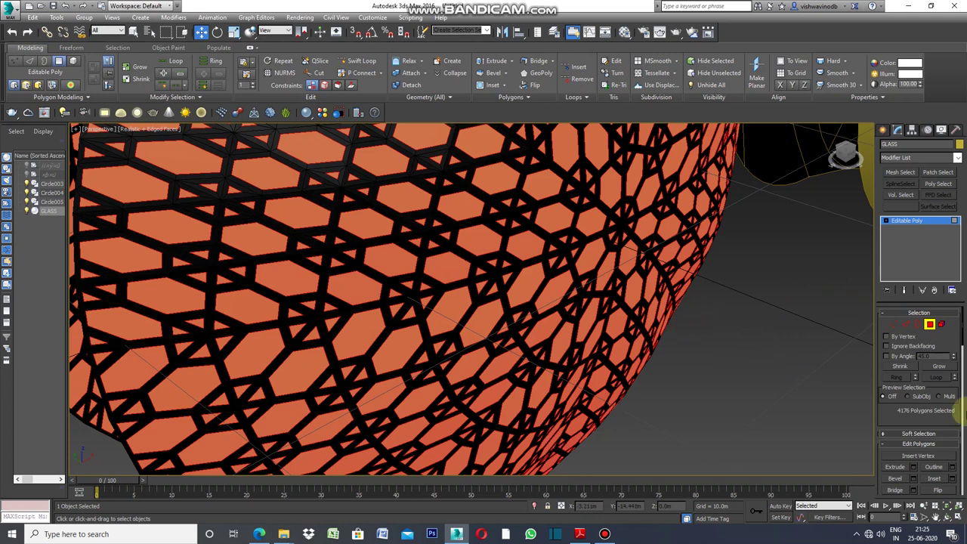
pyautogui.scroll(-5, 957, 336)
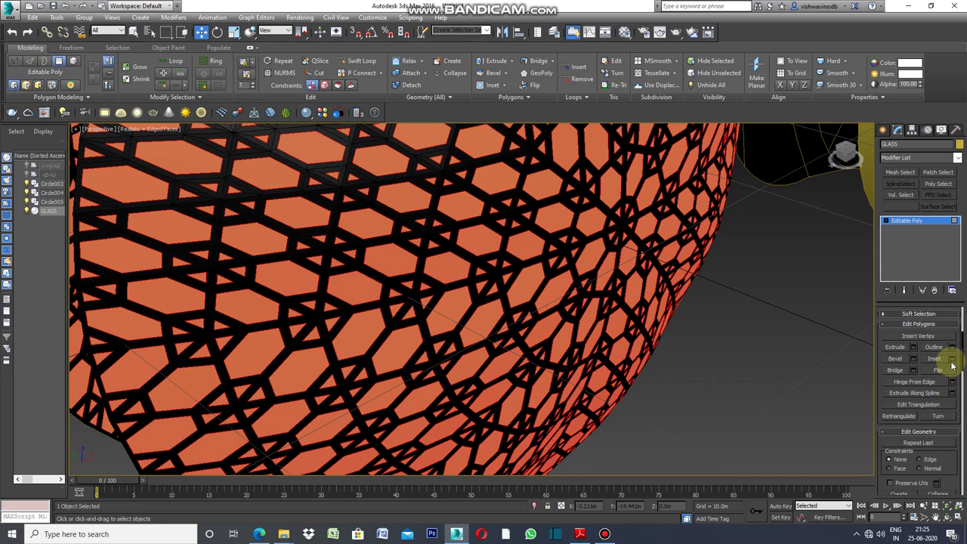
pyautogui.click(952, 360)
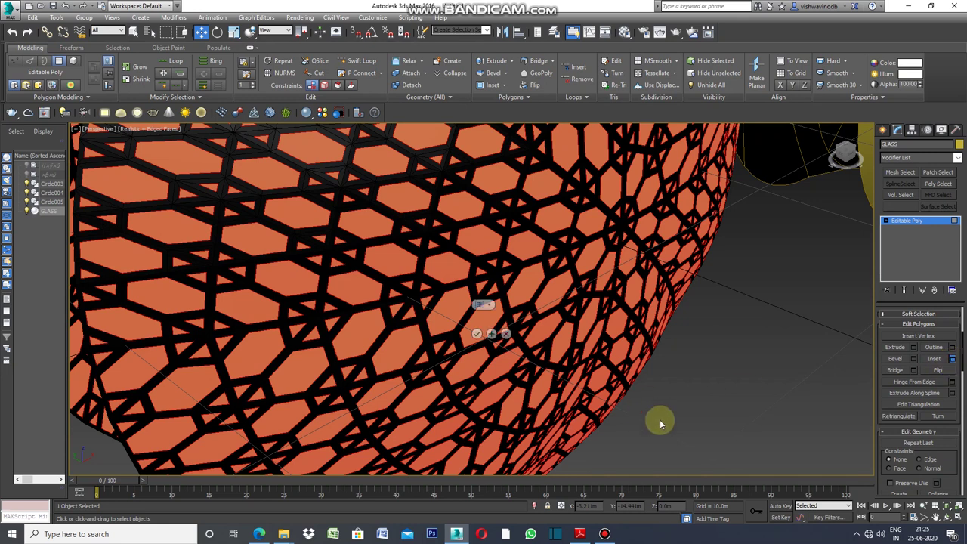
pyautogui.click(485, 305)
pyautogui.click(487, 306)
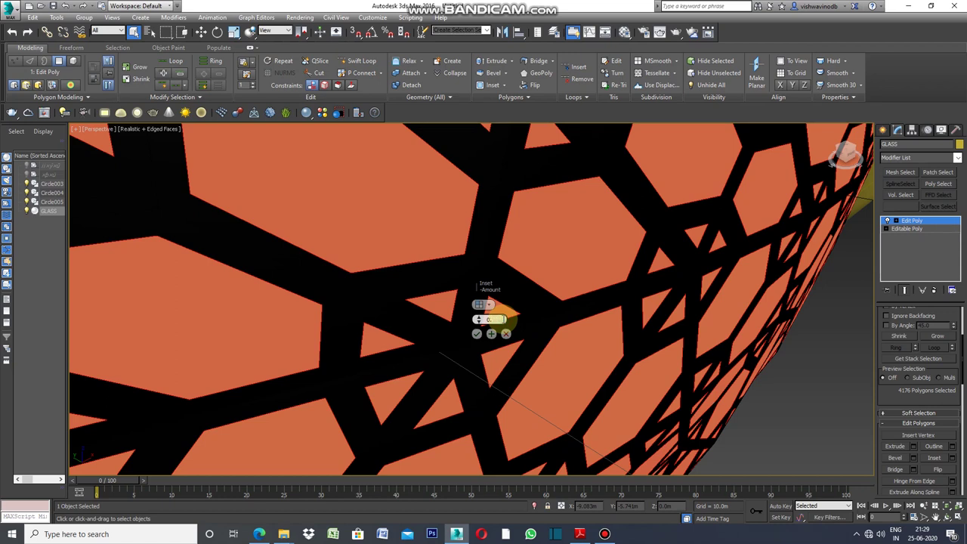
pyautogui.press('Return')
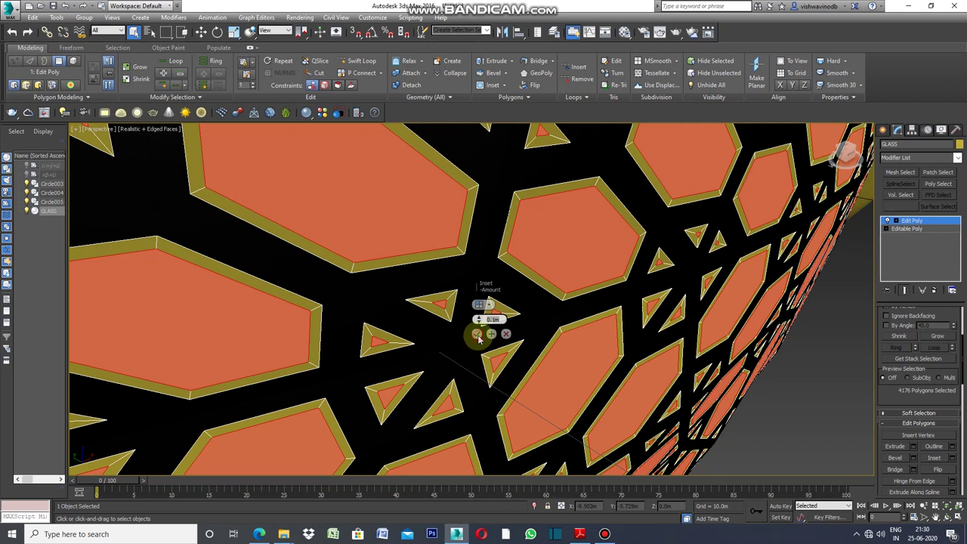
pyautogui.click(477, 336)
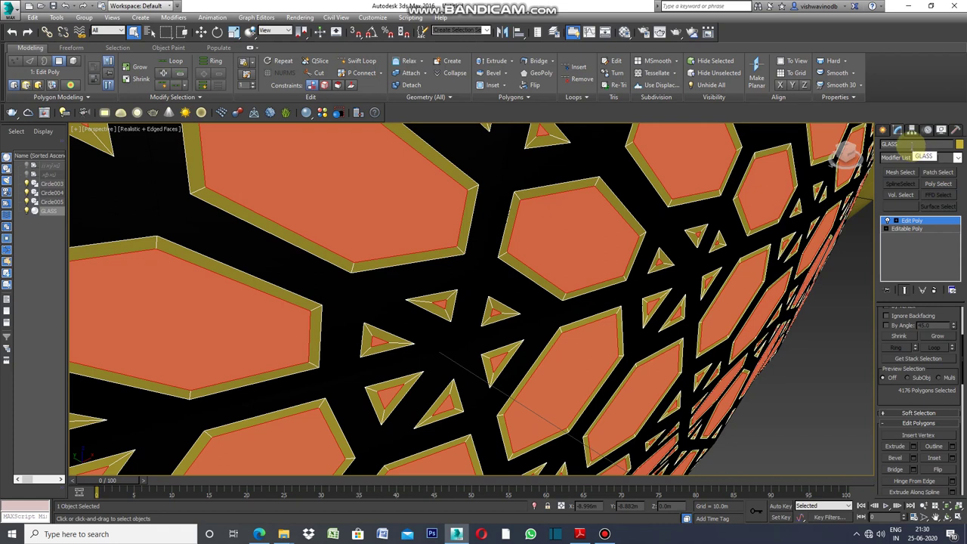
# Rename the inset object GLASS 1 and detach its selected inner polygons as a separate object named GLASS.
pyautogui.click(912, 144)
pyautogui.write('1')
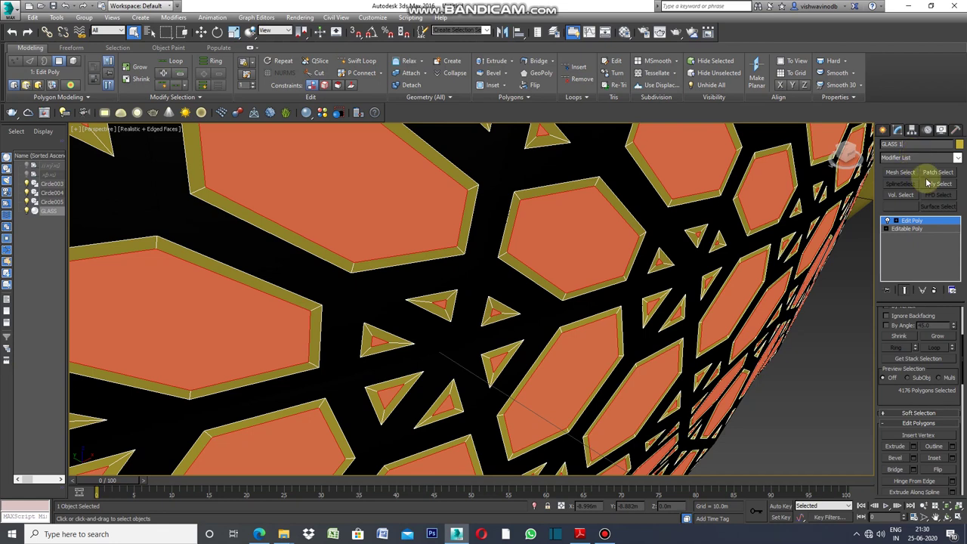
pyautogui.moveTo(963, 348); pyautogui.dragTo(948, 412)
pyautogui.click(933, 437)
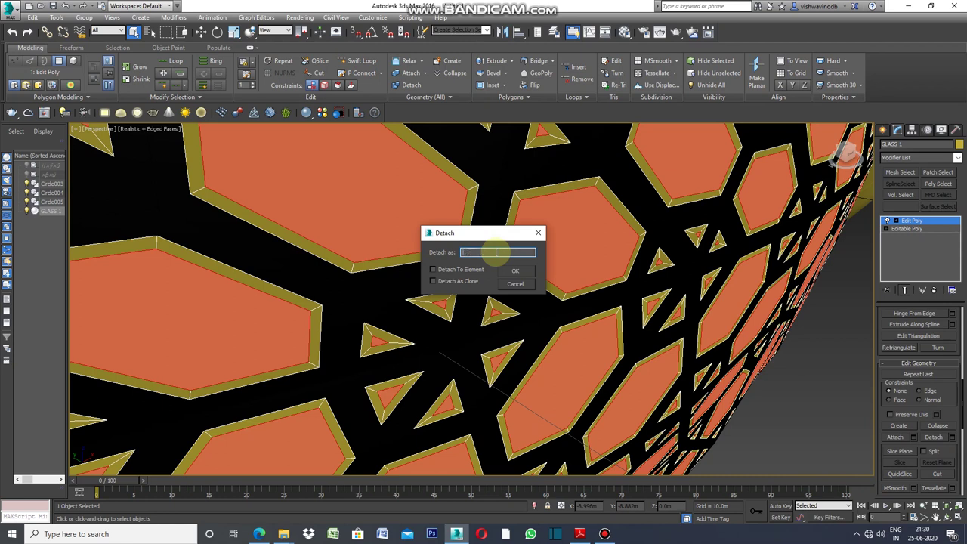
pyautogui.write('GLASS')
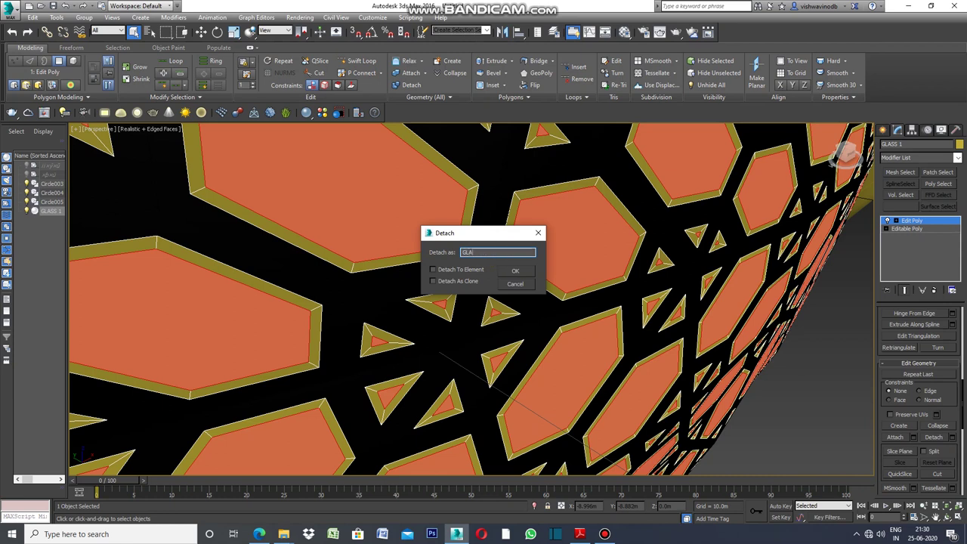
pyautogui.click(516, 271)
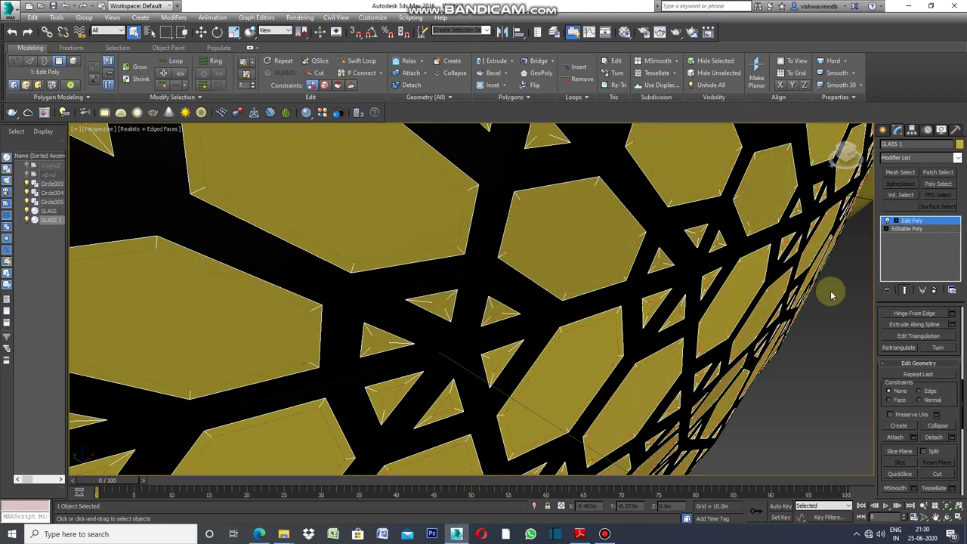
# Change the object color of the GLASS 1 frame to white.
pyautogui.click(959, 145)
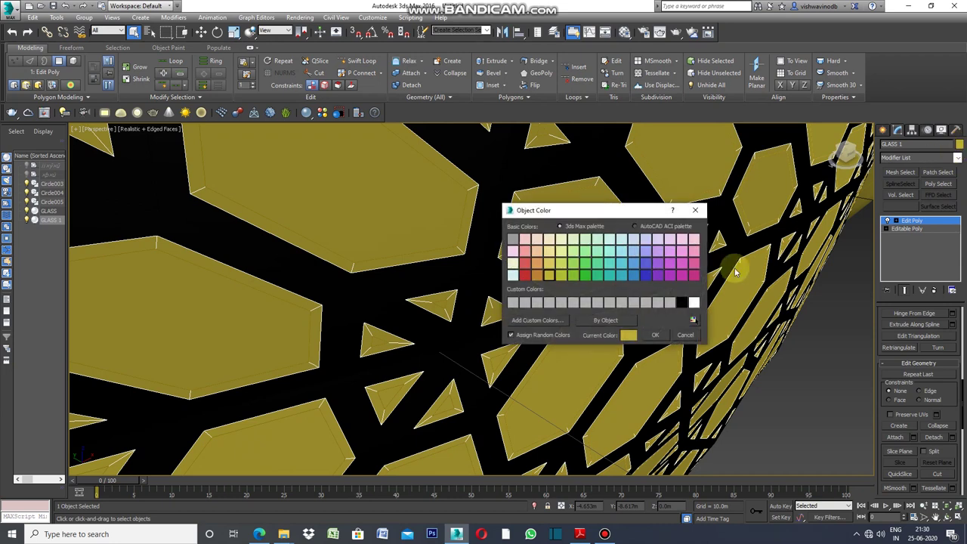
pyautogui.click(693, 302)
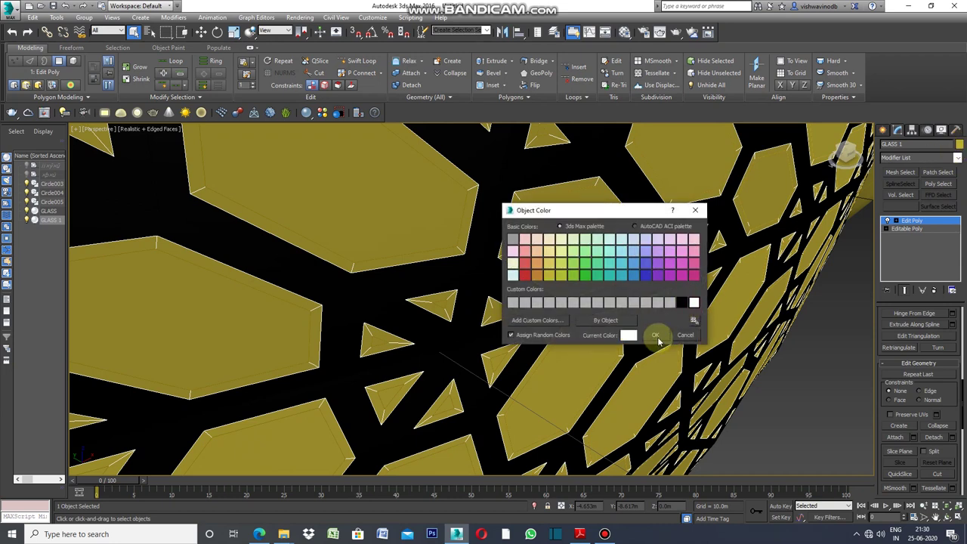
pyautogui.click(654, 334)
pyautogui.scroll(-5, 658, 337)
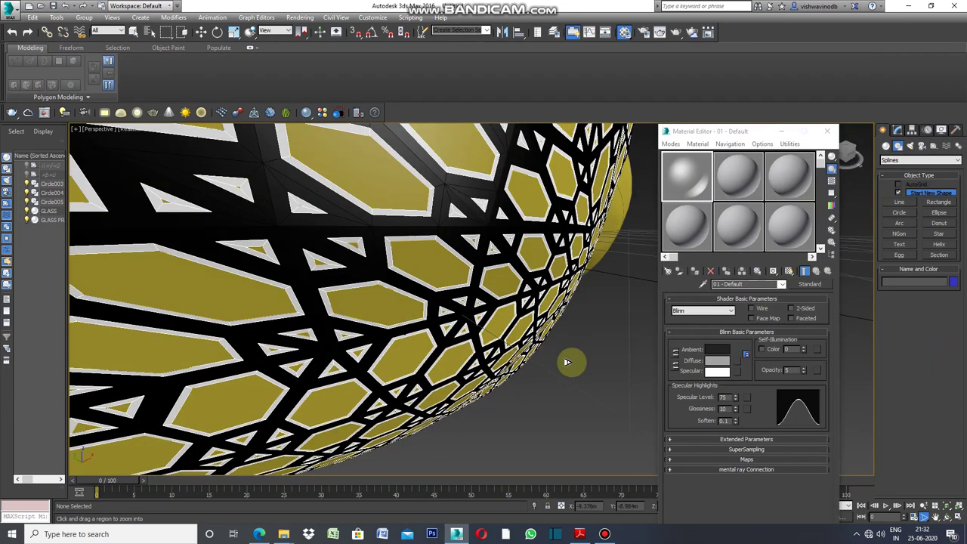
# Assign the transparent 01 - Default material to the GLASS panels and clear the selection.
pyautogui.click(133, 32)
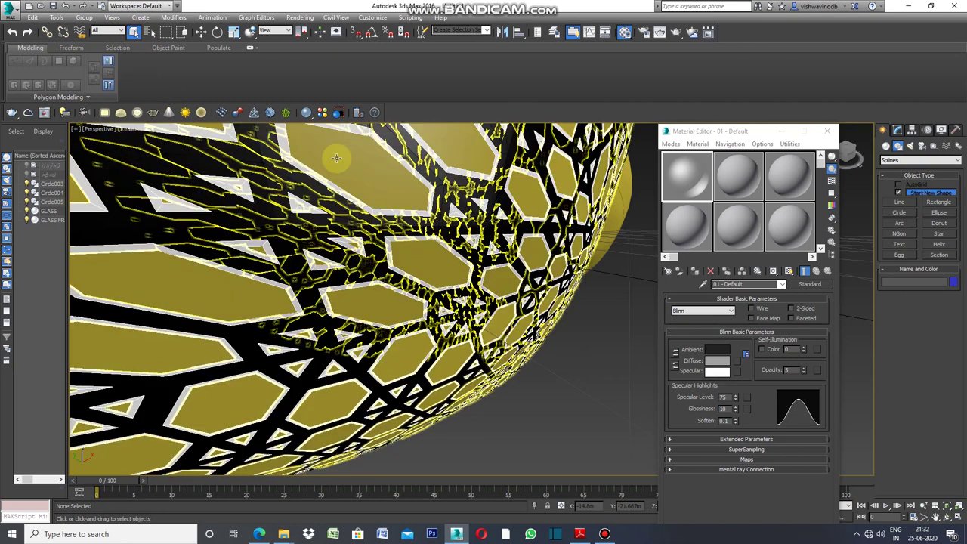
pyautogui.click(339, 156)
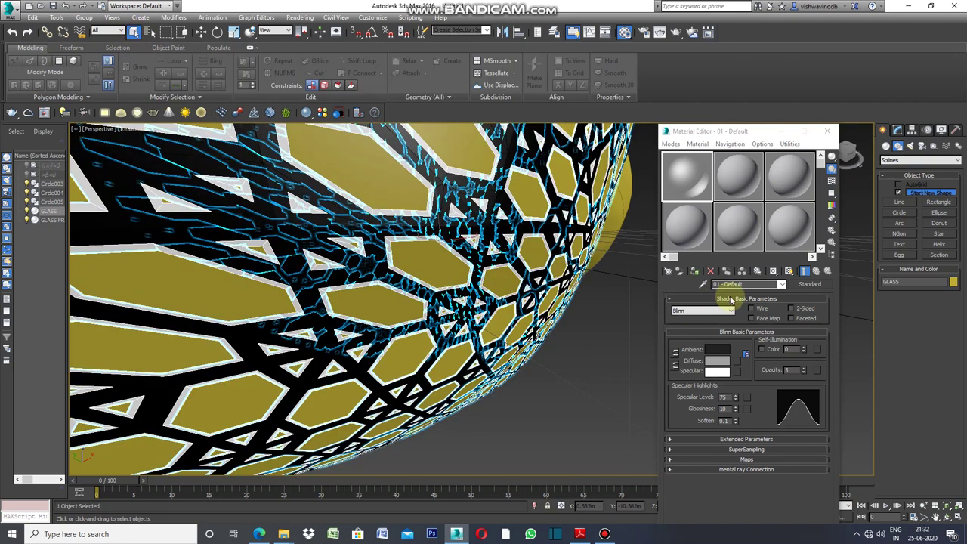
pyautogui.click(695, 273)
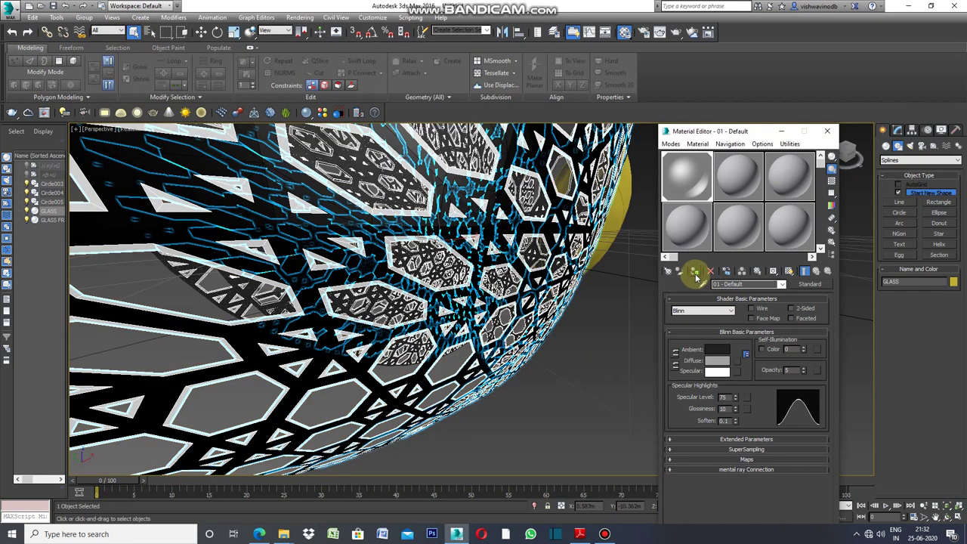
pyautogui.click(611, 382)
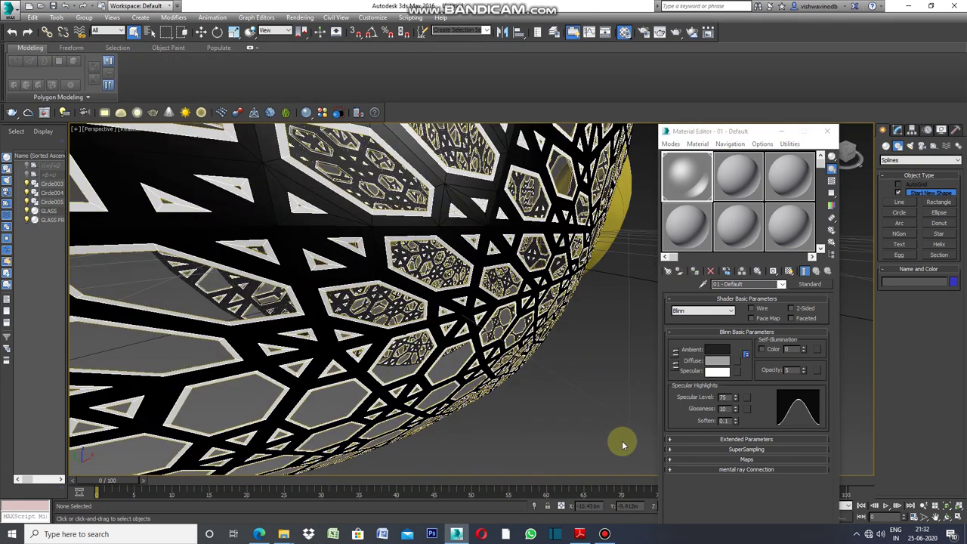
# Minimize the Material Editor and create a camera from the current perspective view.
pyautogui.click(781, 132)
pyautogui.hotkey('ctrl', 'c')
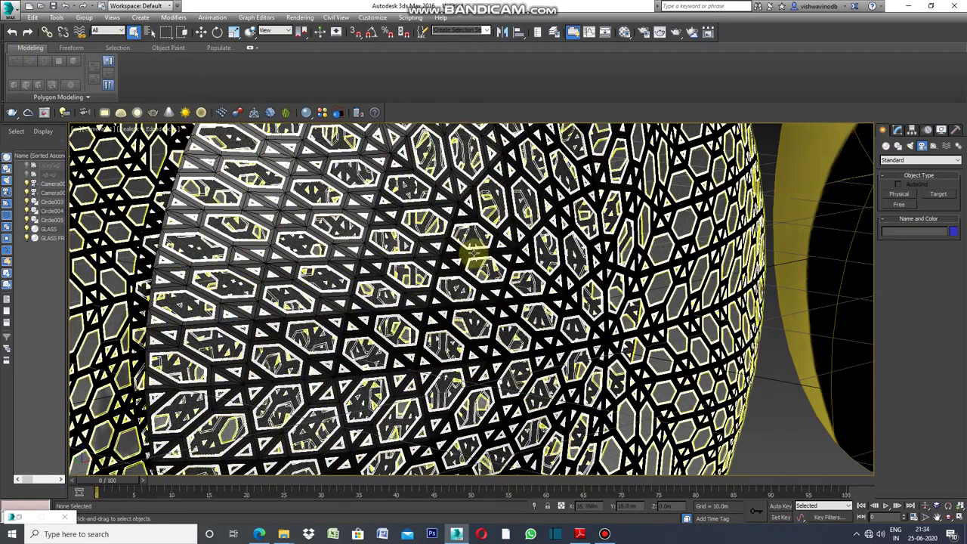
# Add a Shell modifier to the black Circle003 lattice with an outer amount of 0.6 m, and deselect it.
pyautogui.click(473, 254)
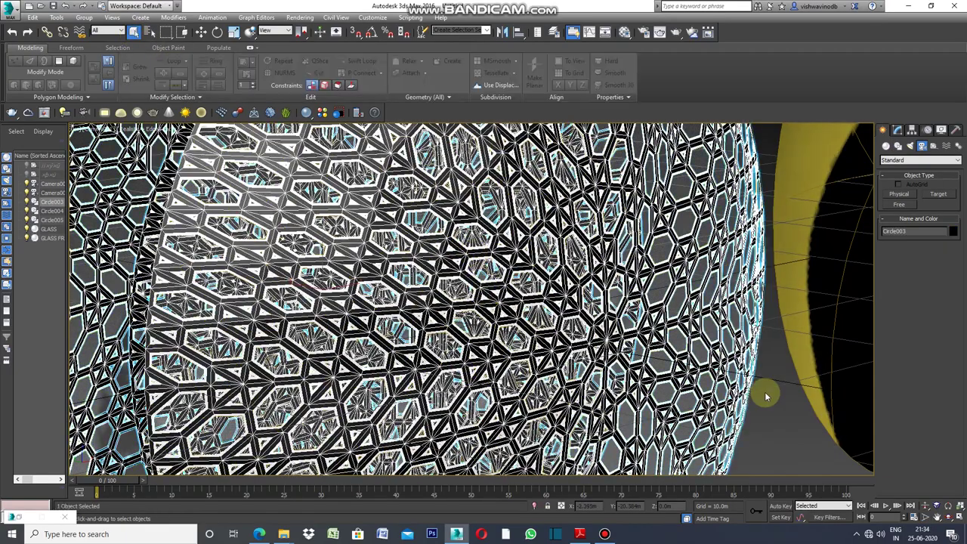
pyautogui.click(898, 132)
pyautogui.click(957, 160)
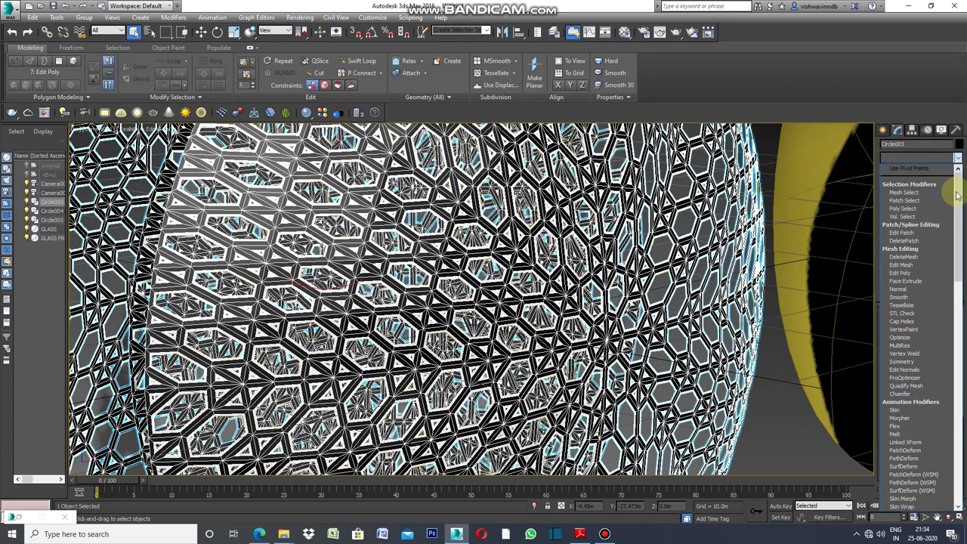
pyautogui.moveTo(957, 253); pyautogui.dragTo(956, 486)
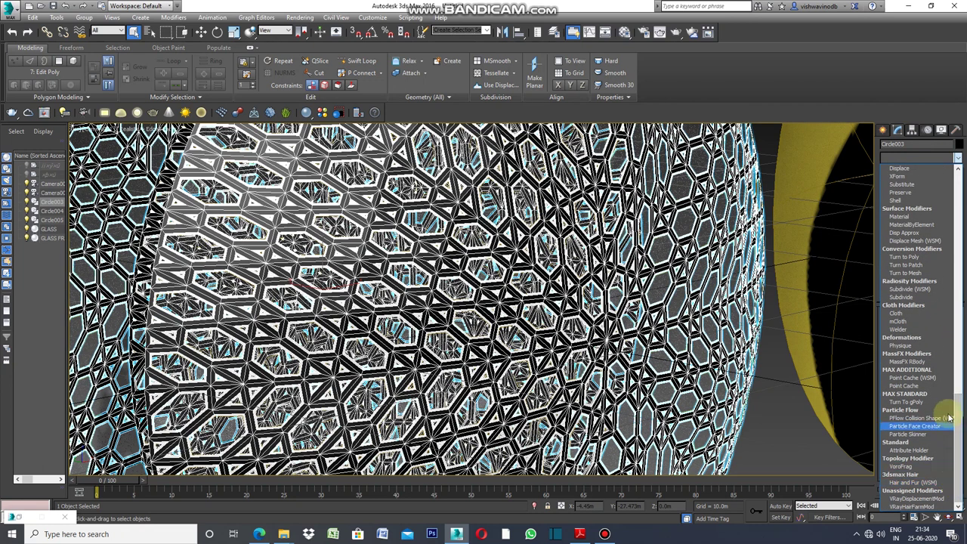
pyautogui.moveTo(959, 408); pyautogui.dragTo(960, 350)
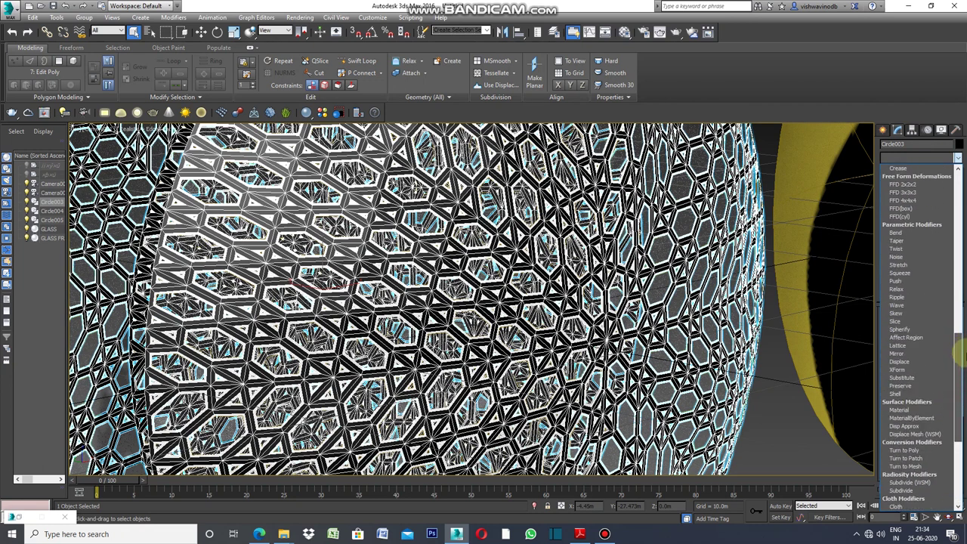
pyautogui.click(899, 393)
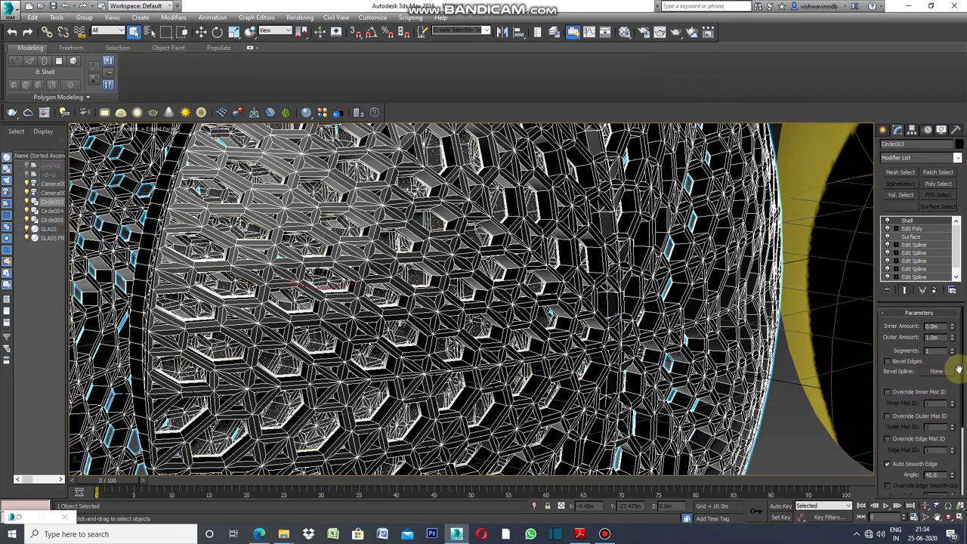
pyautogui.click(940, 336)
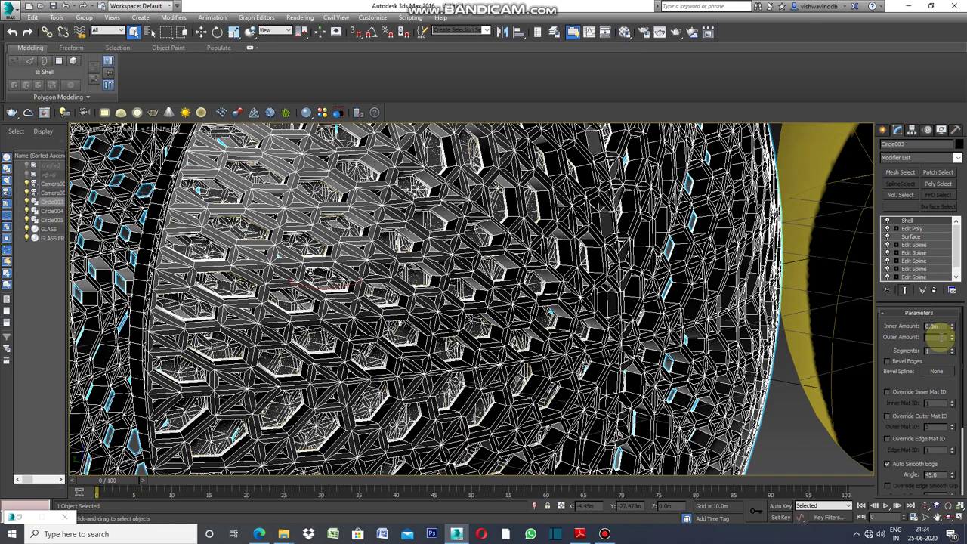
pyautogui.press('BackSpace')
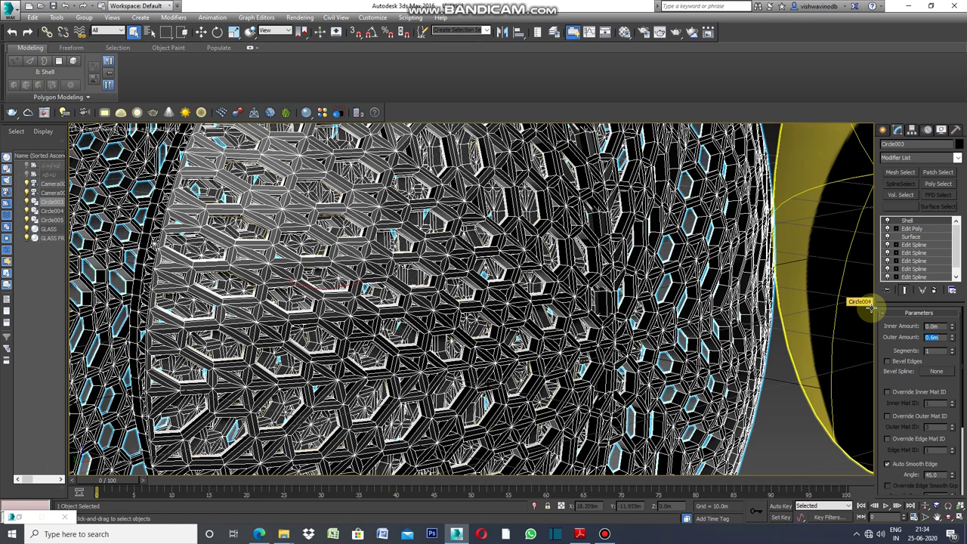
pyautogui.click(882, 131)
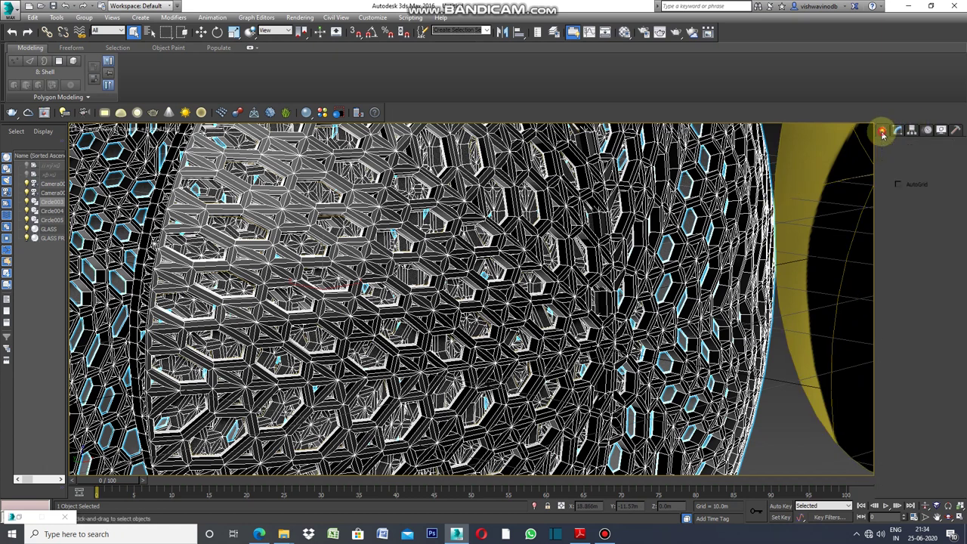
pyautogui.click(778, 421)
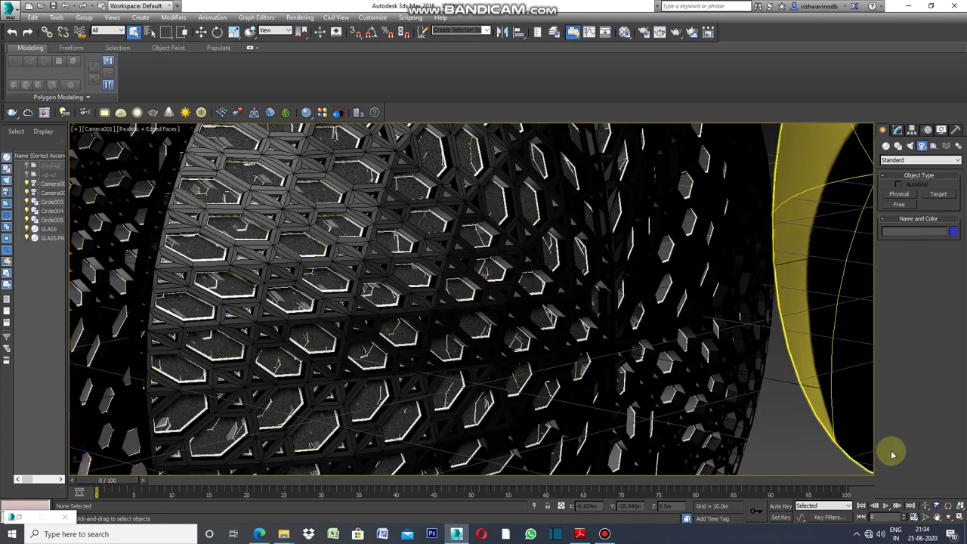
# Add a Shell modifier to the white GLASS FRAME object and set its outer amount to 0.28 m.
pyautogui.click(924, 520)
pyautogui.moveTo(410, 319); pyautogui.dragTo(395, 252)
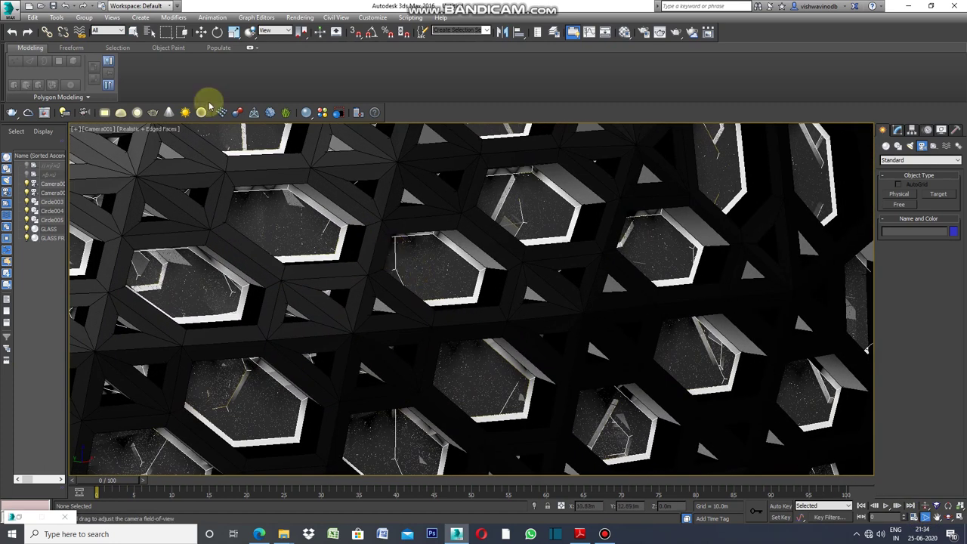
pyautogui.click(133, 33)
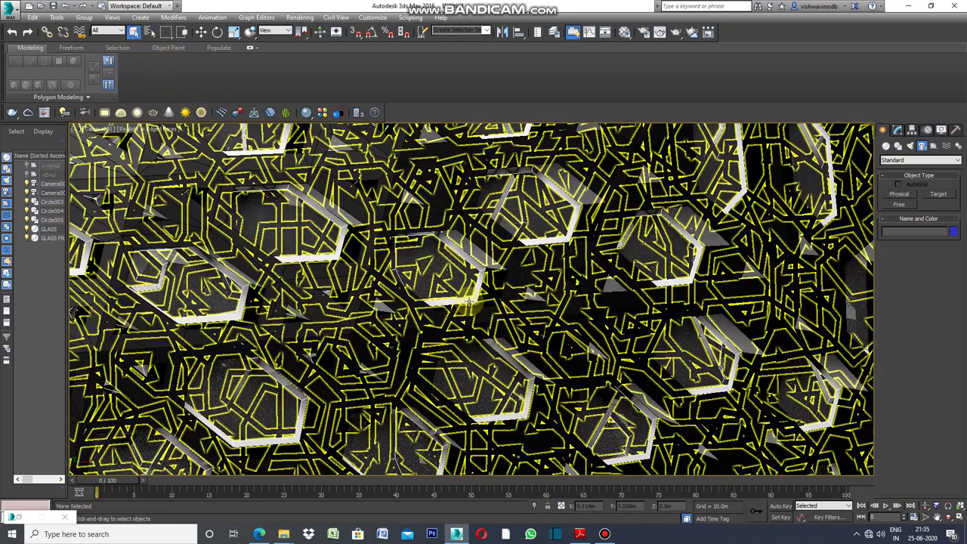
pyautogui.click(469, 297)
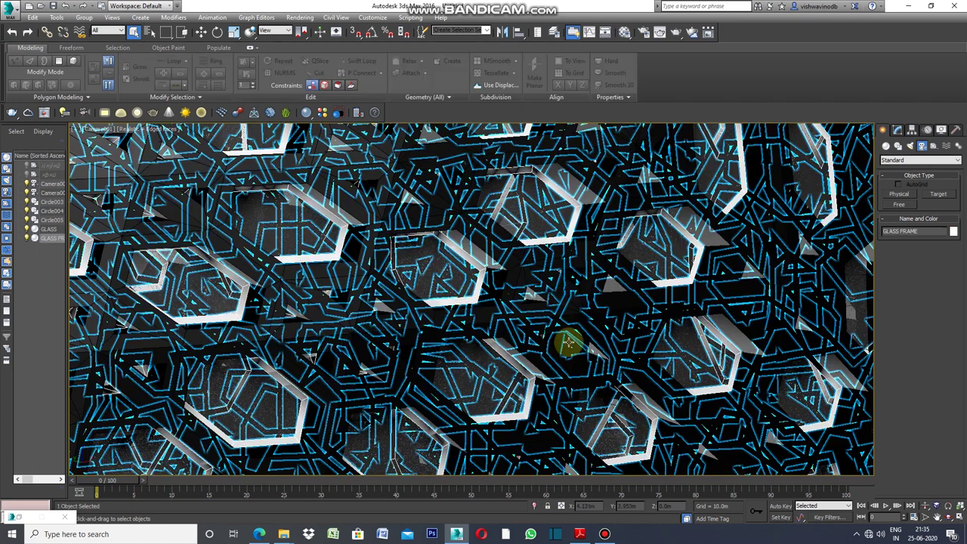
pyautogui.click(897, 130)
pyautogui.click(957, 159)
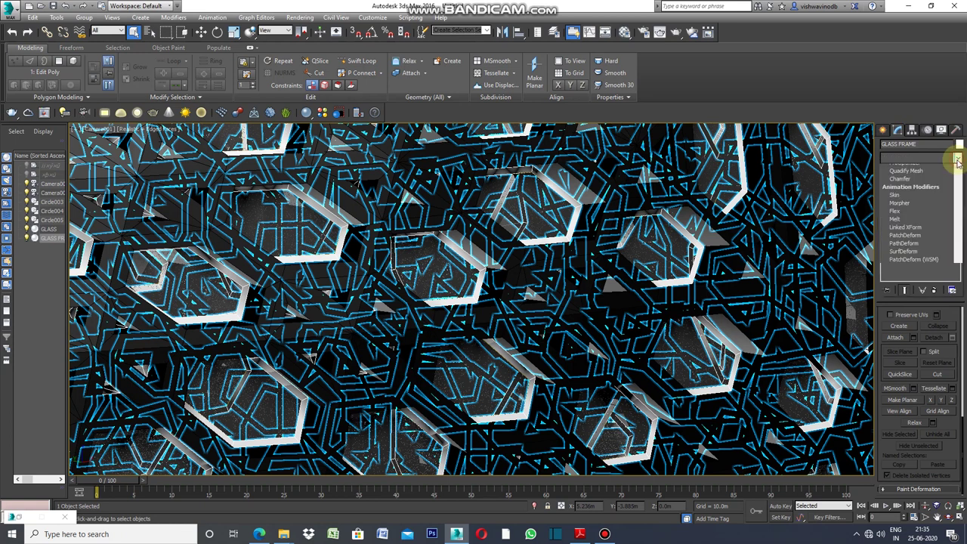
pyautogui.moveTo(961, 206); pyautogui.dragTo(954, 465)
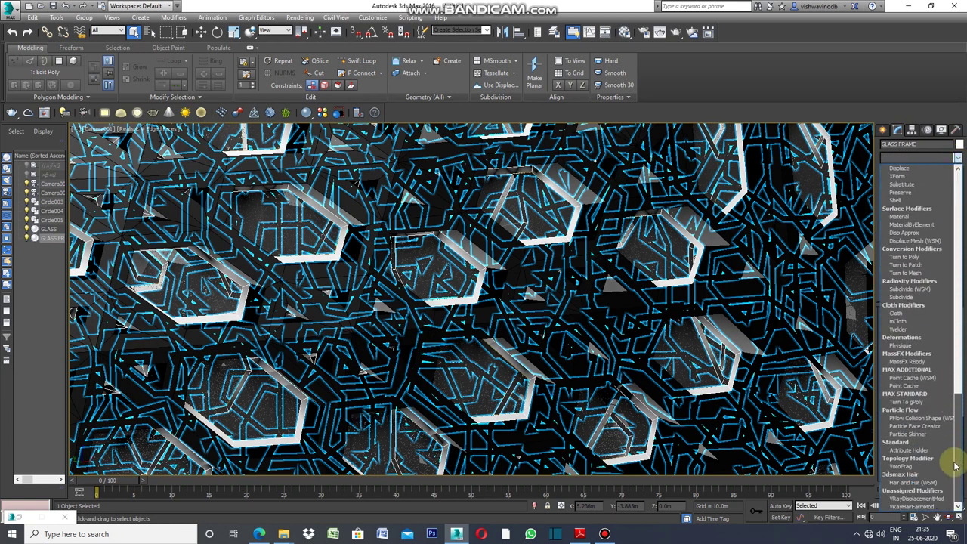
pyautogui.scroll(6, 896, 337)
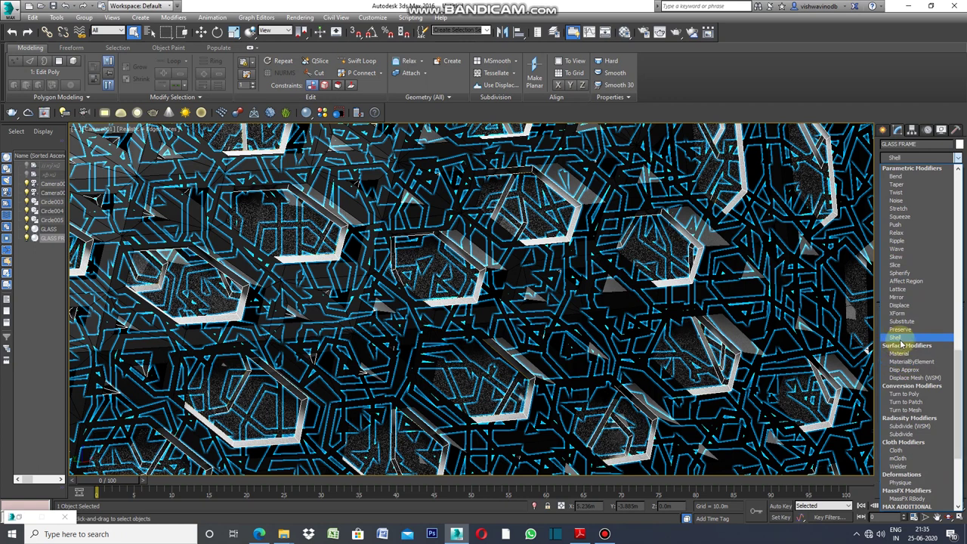
pyautogui.click(901, 338)
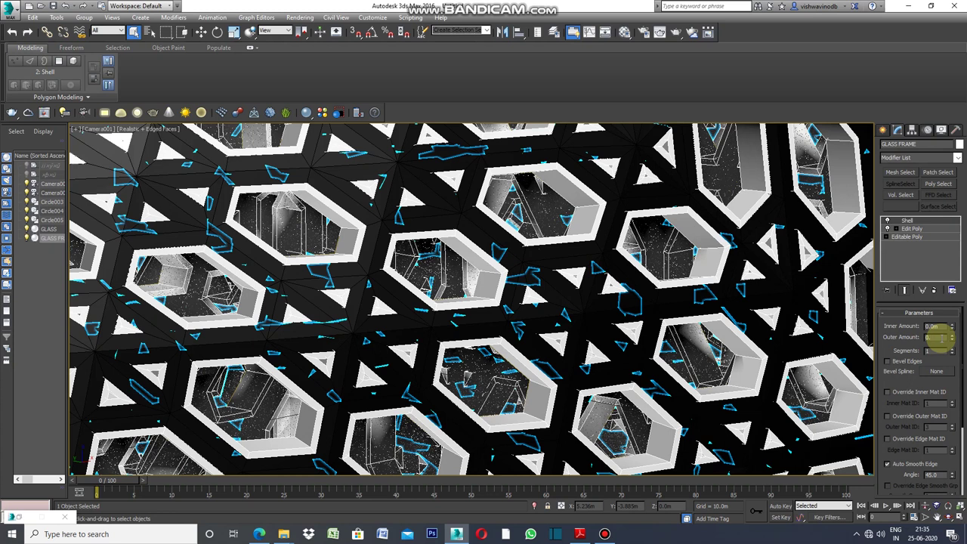
pyautogui.write('0.28')
pyautogui.press('Return')
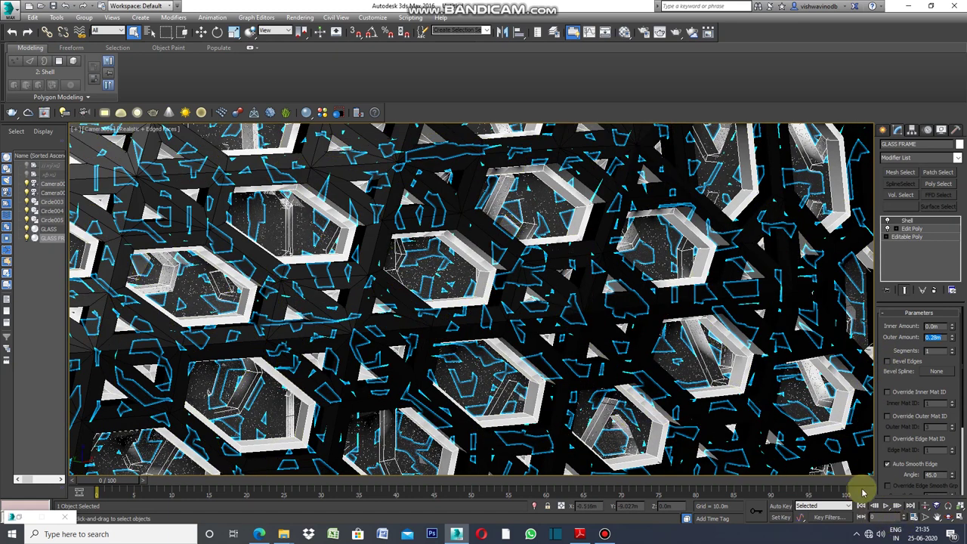
# Clear the selection and examine the whole thickened lattice shell and its frames from farther away.
pyautogui.click(925, 517)
pyautogui.moveTo(550, 291); pyautogui.dragTo(656, 402)
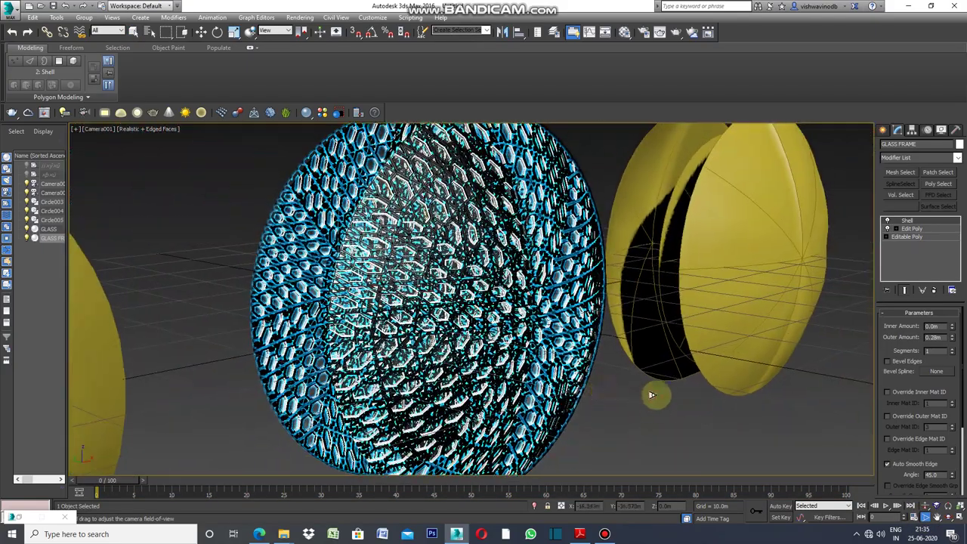
pyautogui.click(883, 131)
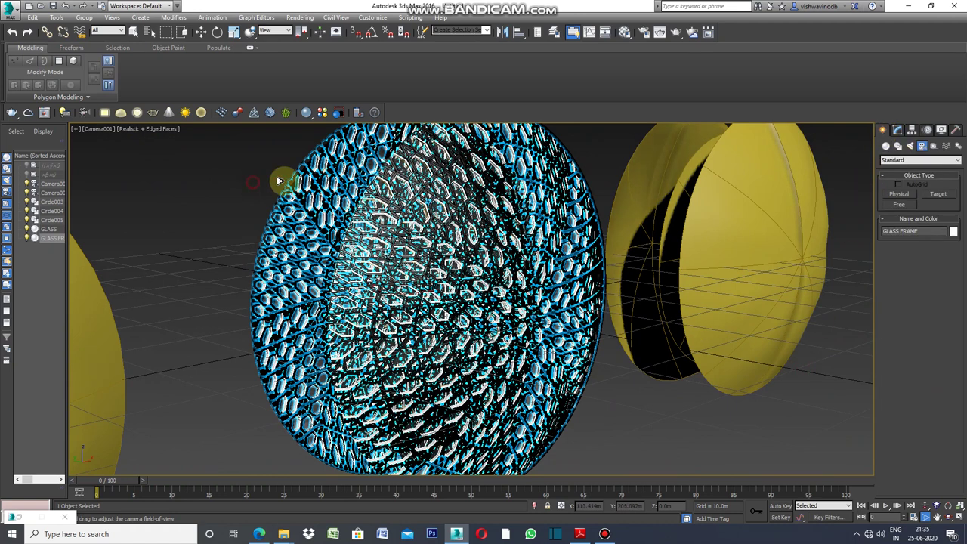
pyautogui.press('q')
pyautogui.click(173, 200)
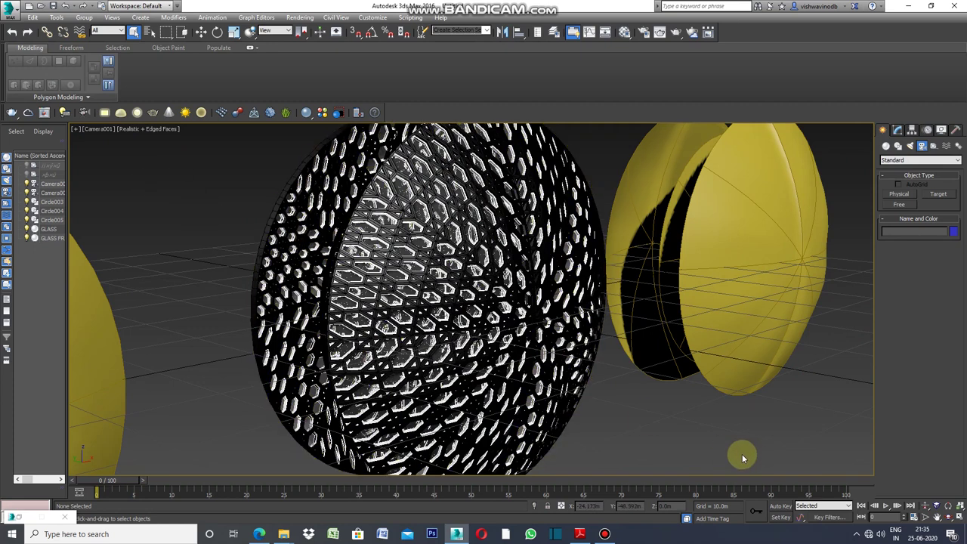
pyautogui.click(936, 516)
pyautogui.moveTo(577, 338); pyautogui.dragTo(509, 341)
pyautogui.click(924, 516)
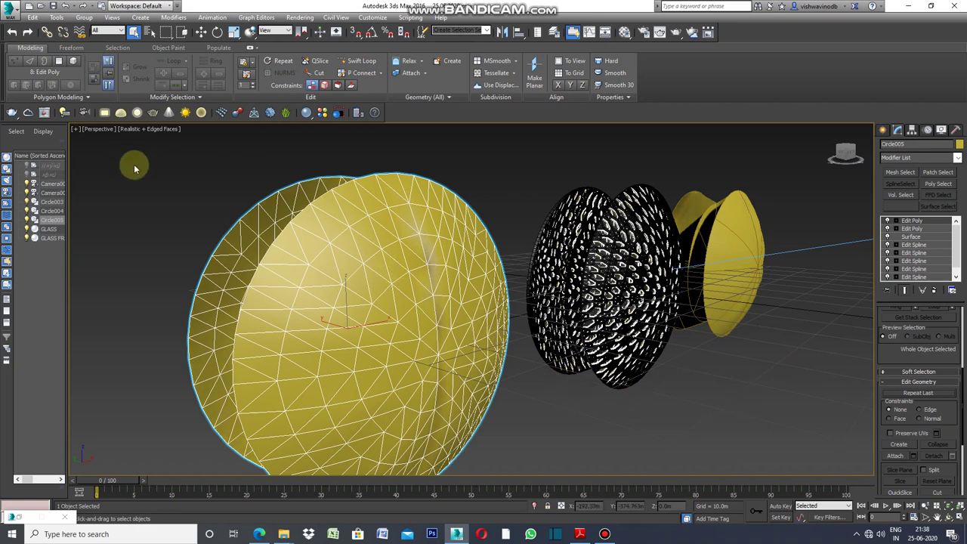
# Switch the Circle005 shell to polygon level and select all of its polygons.
pyautogui.moveTo(961, 399); pyautogui.dragTo(963, 327)
pyautogui.click(931, 390)
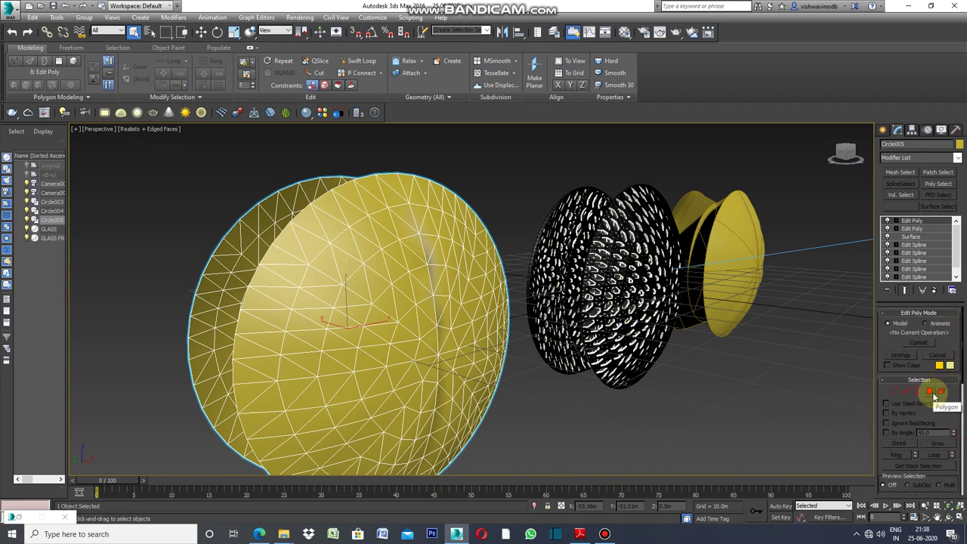
pyautogui.click(929, 391)
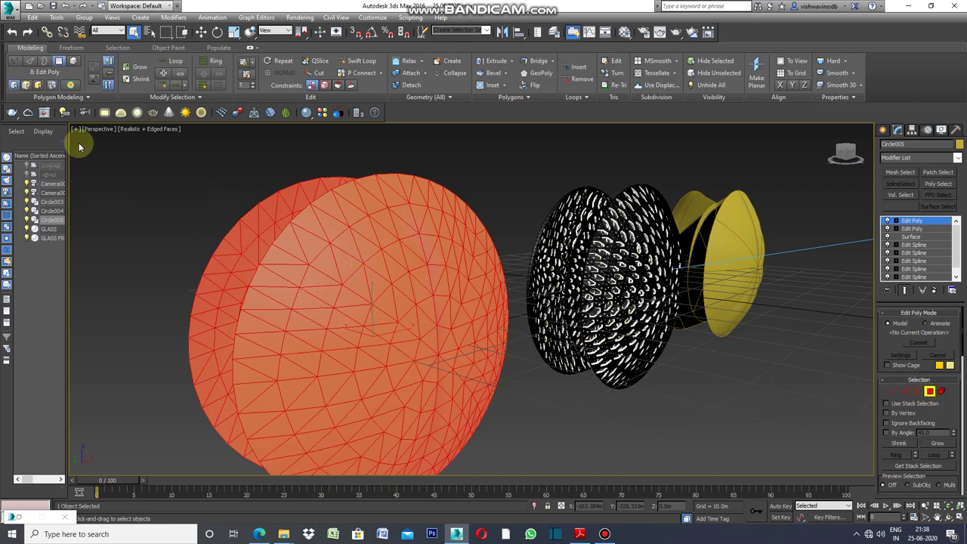
# Generate a procedural topology pattern over the selected polygons of the Circle005 shell and leave its polygon editing.
pyautogui.click(88, 98)
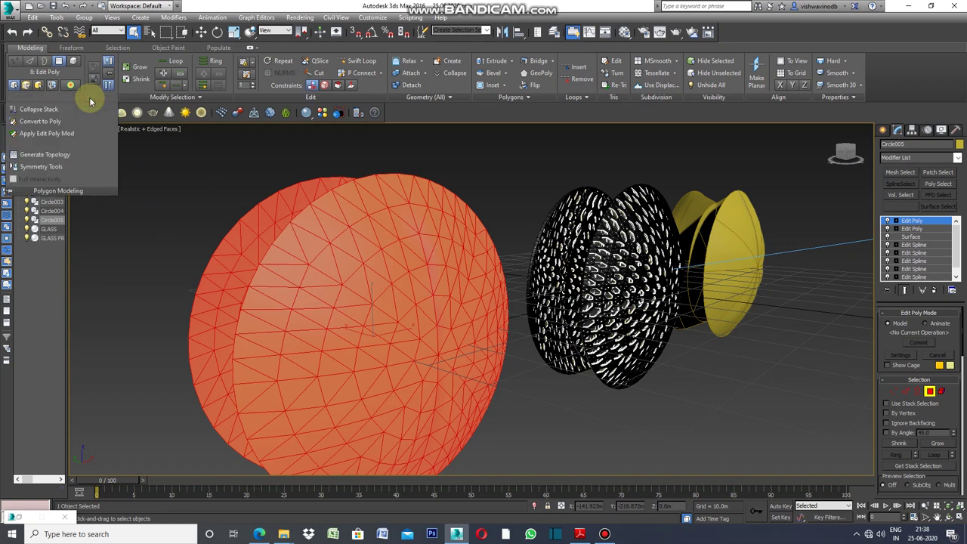
pyautogui.click(49, 155)
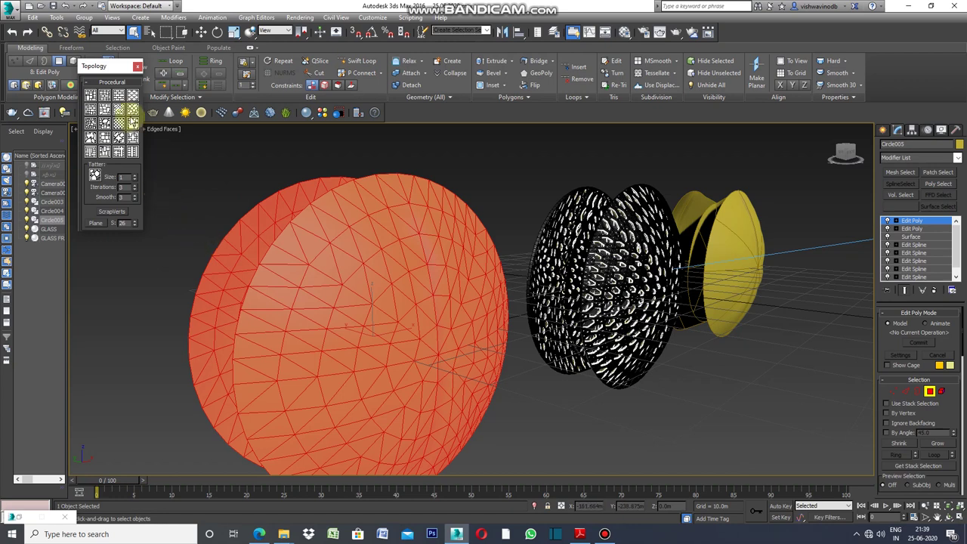
pyautogui.click(106, 96)
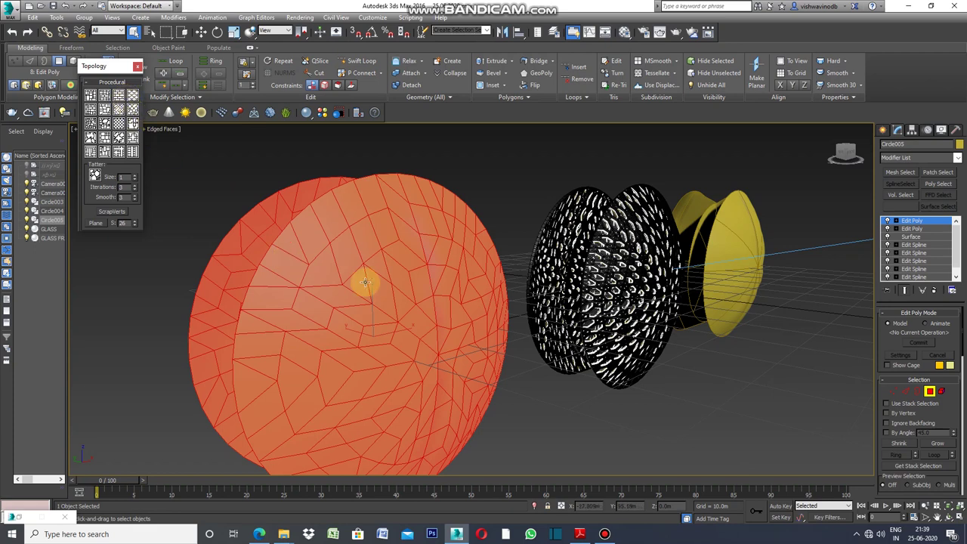
pyautogui.click(887, 134)
pyautogui.click(826, 173)
pyautogui.click(477, 305)
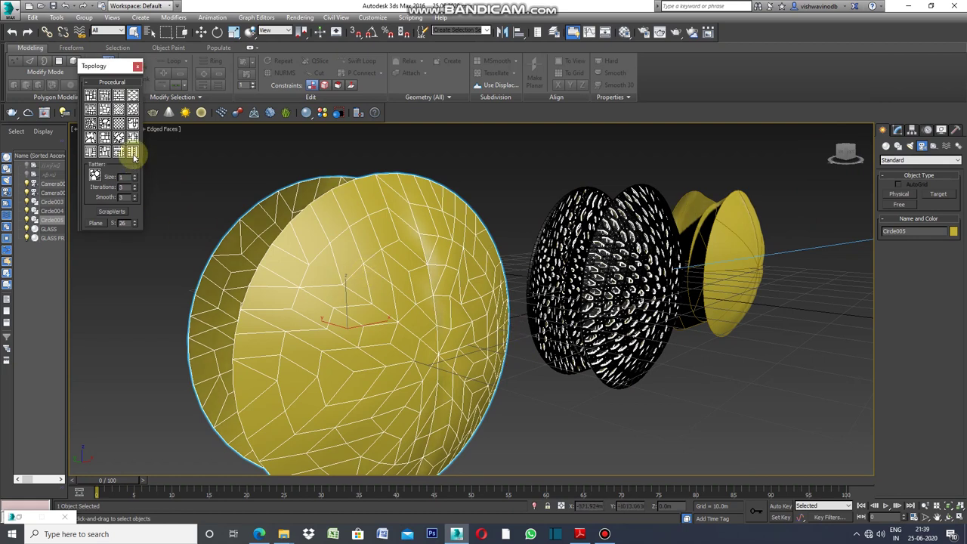
# Return to Circle005's polygon level and apply three more procedural topology patterns, producing irregular angular cells across the shell.
pyautogui.click(897, 130)
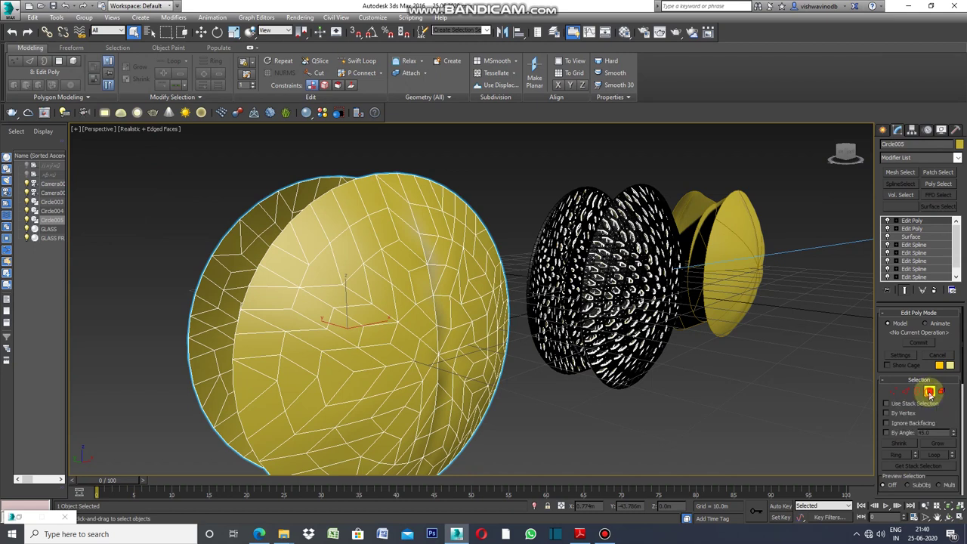
pyautogui.click(930, 391)
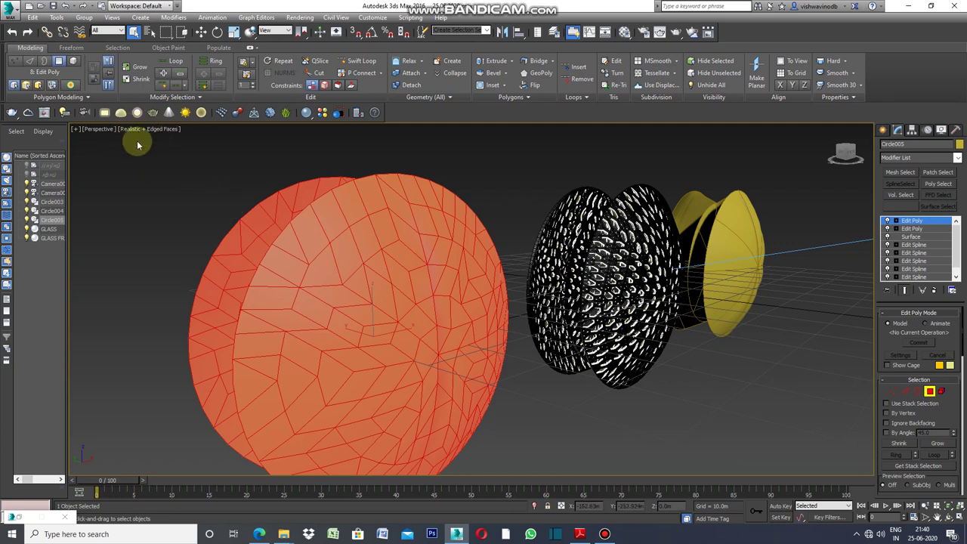
pyautogui.click(87, 99)
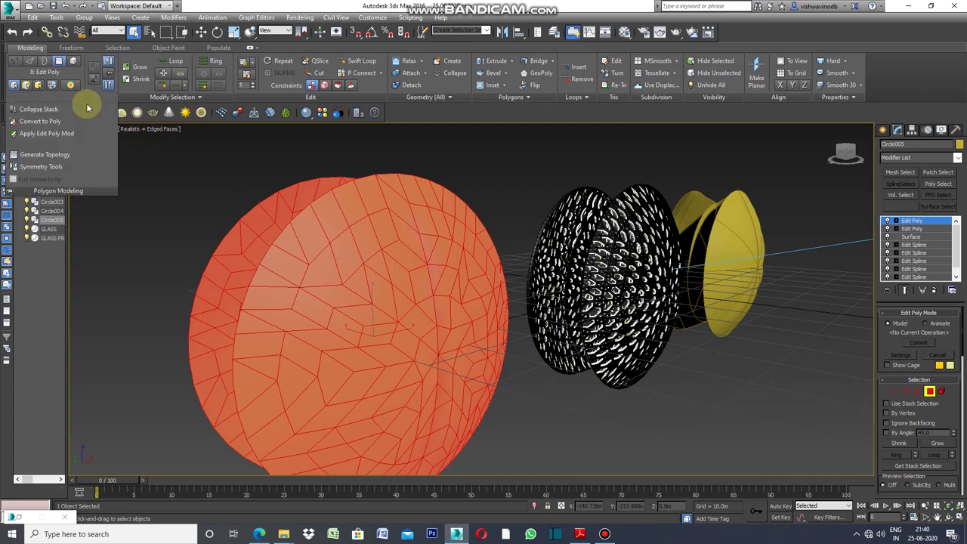
pyautogui.click(65, 155)
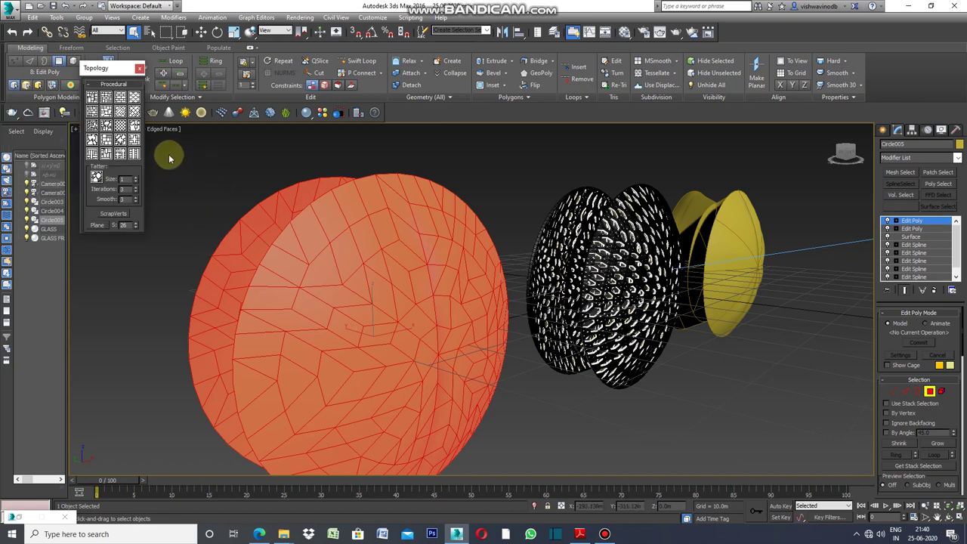
pyautogui.click(133, 140)
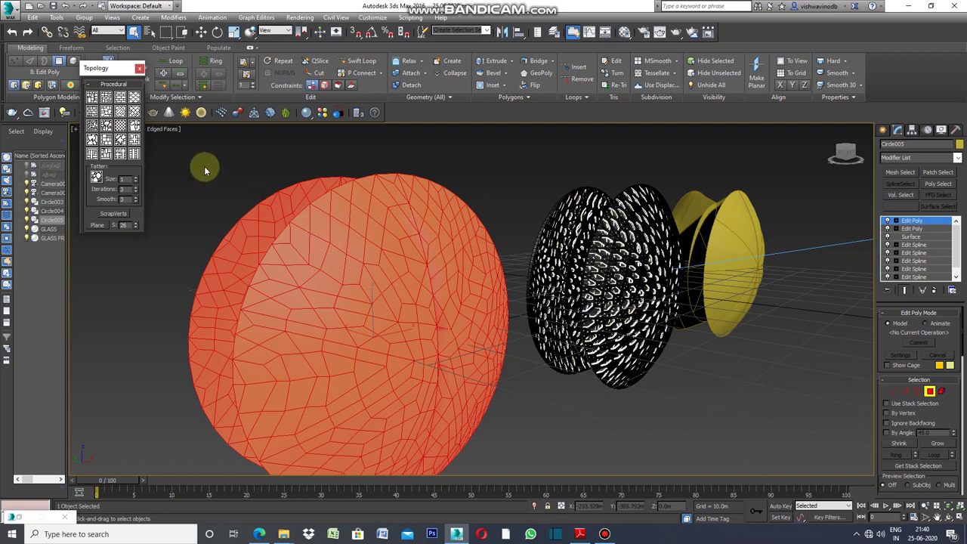
pyautogui.click(107, 140)
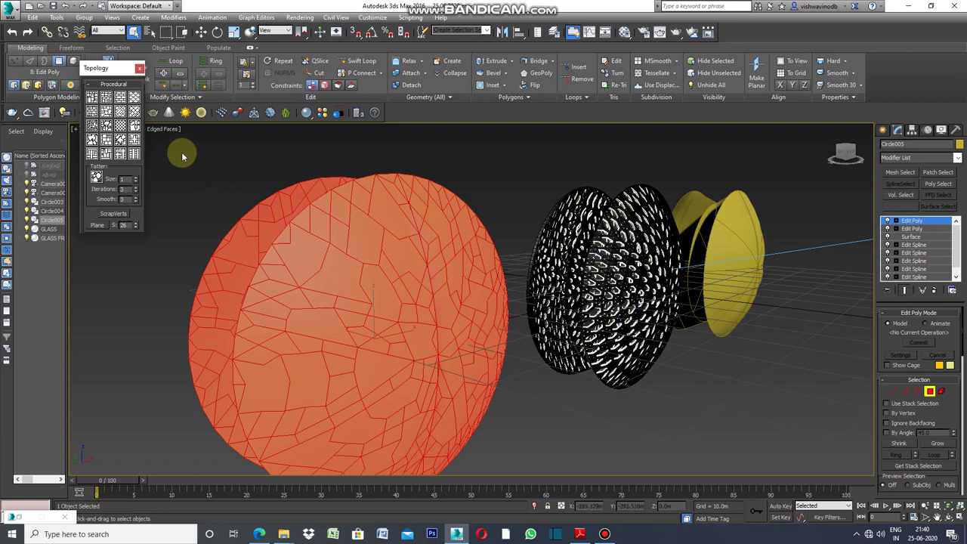
pyautogui.click(123, 114)
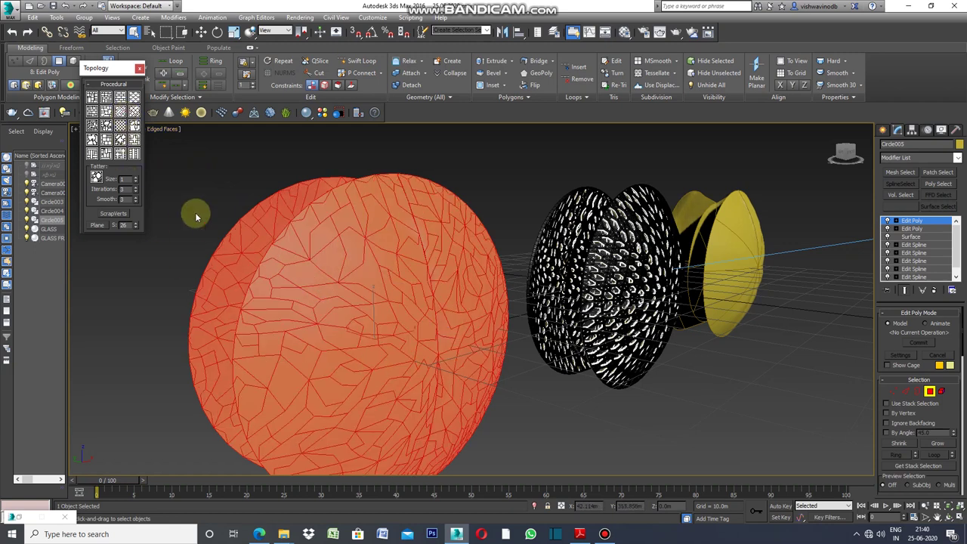
pyautogui.click(139, 68)
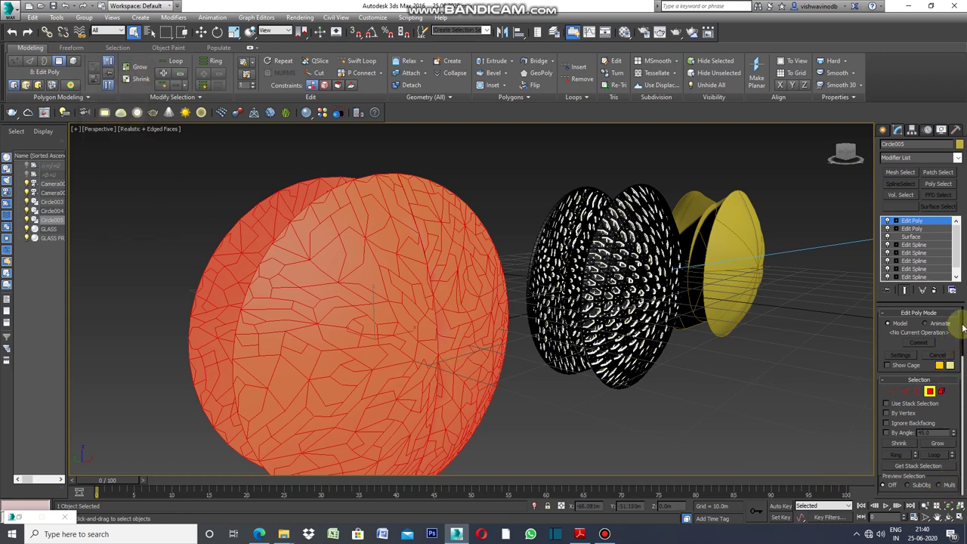
# Inset the selected Circle005 polygons individually, leaving a lattice of ribs between the irregular cells.
pyautogui.moveTo(963, 326); pyautogui.dragTo(963, 374)
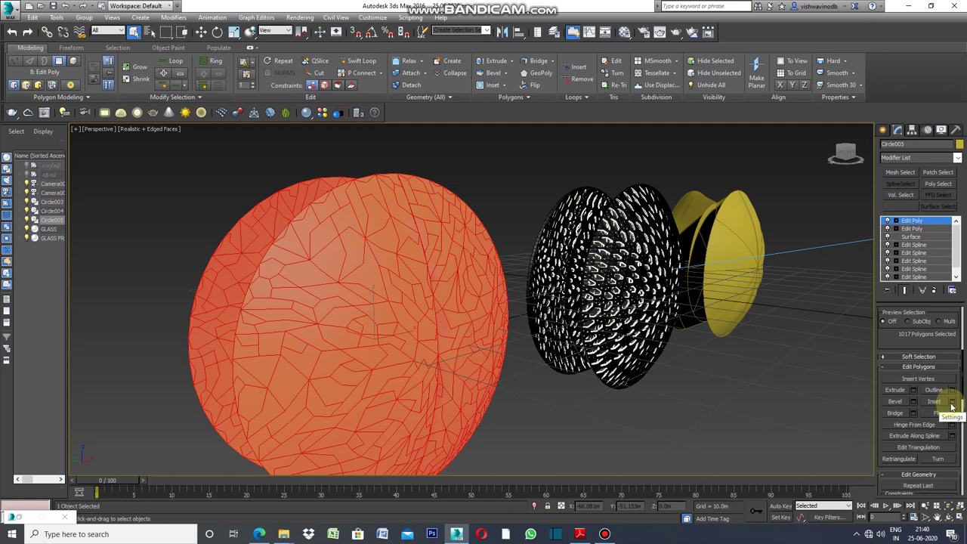
pyautogui.click(951, 401)
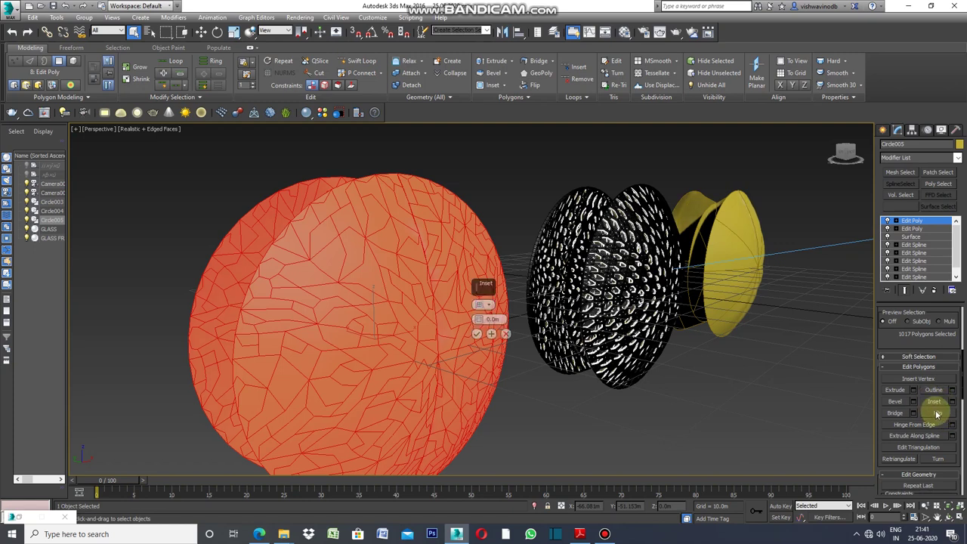
pyautogui.moveTo(487, 319); pyautogui.dragTo(483, 338)
pyautogui.click(476, 334)
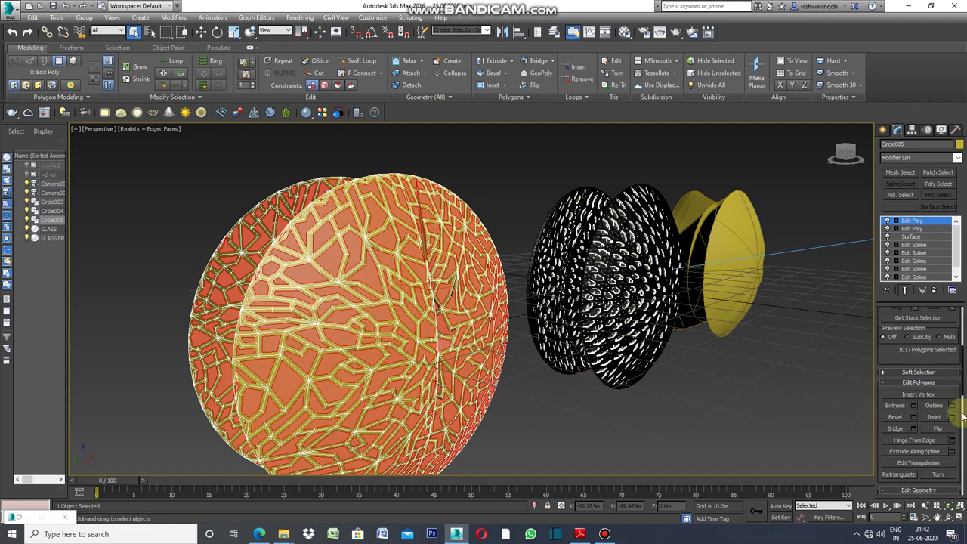
# Detach the inset polygons from Circle005 as a separate object named WINDOW FRAME.
pyautogui.moveTo(960, 381); pyautogui.dragTo(964, 439)
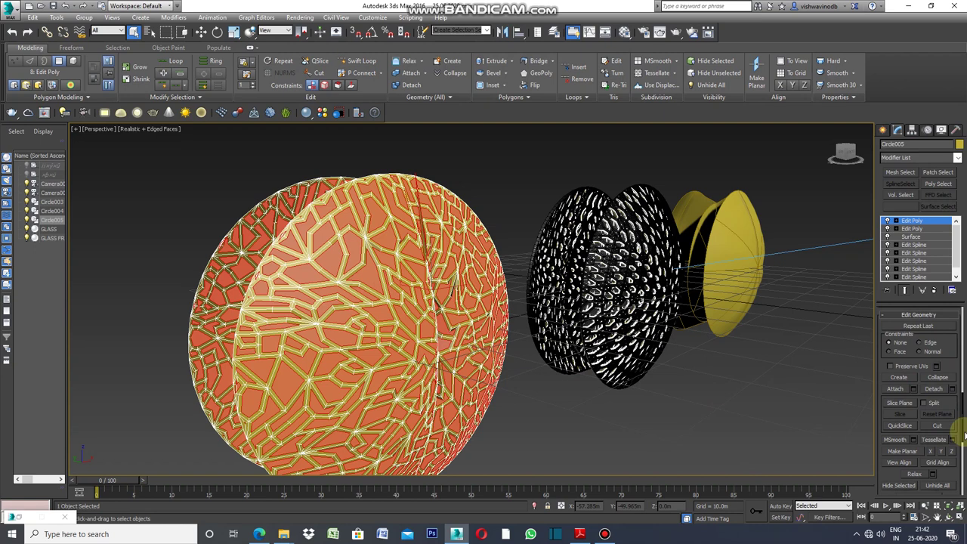
pyautogui.click(933, 387)
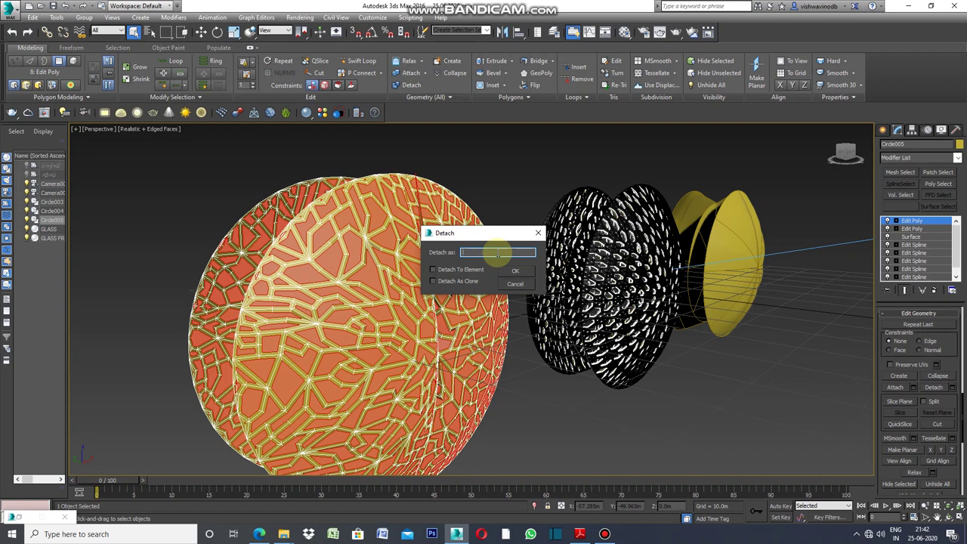
pyautogui.write('Wi')
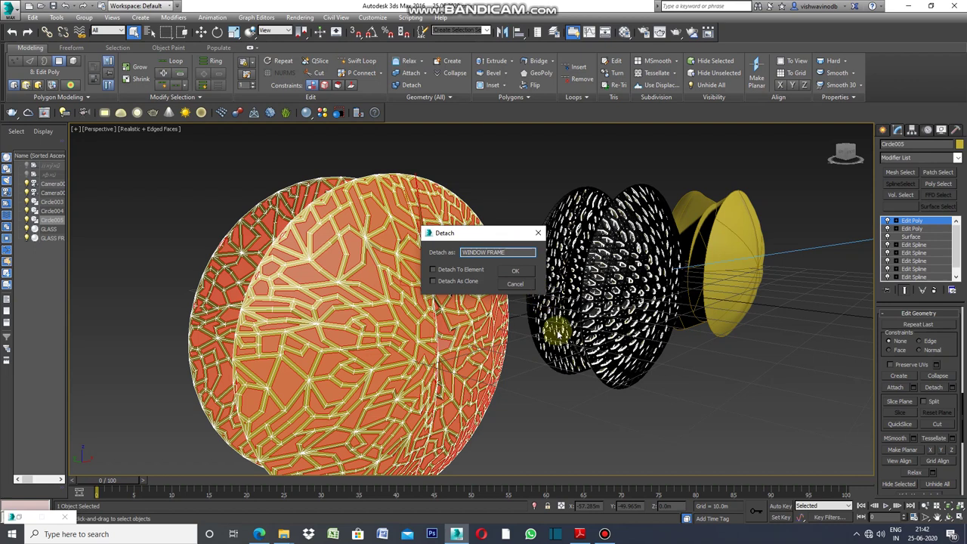
pyautogui.click(517, 273)
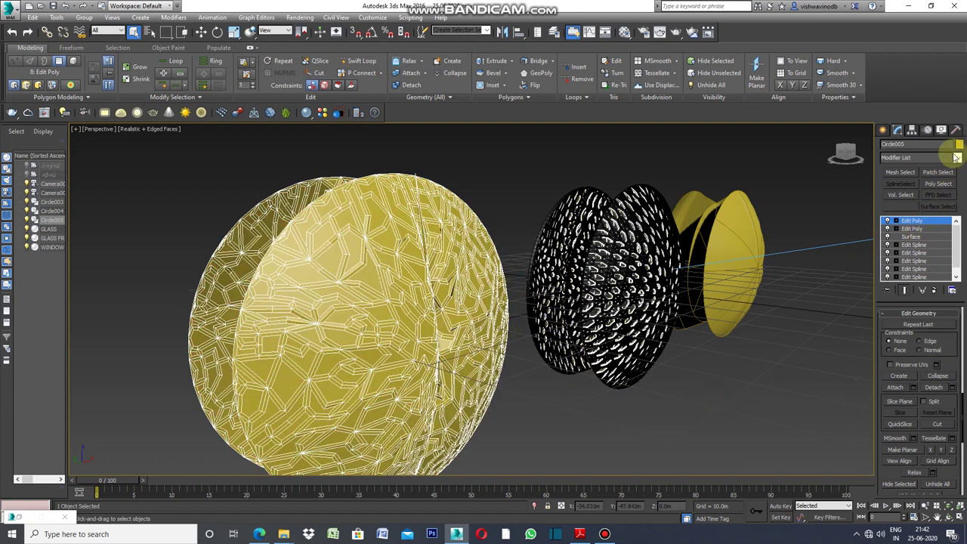
# Set the object color of the remaining Circle005 lattice to black and clear the selection.
pyautogui.click(958, 145)
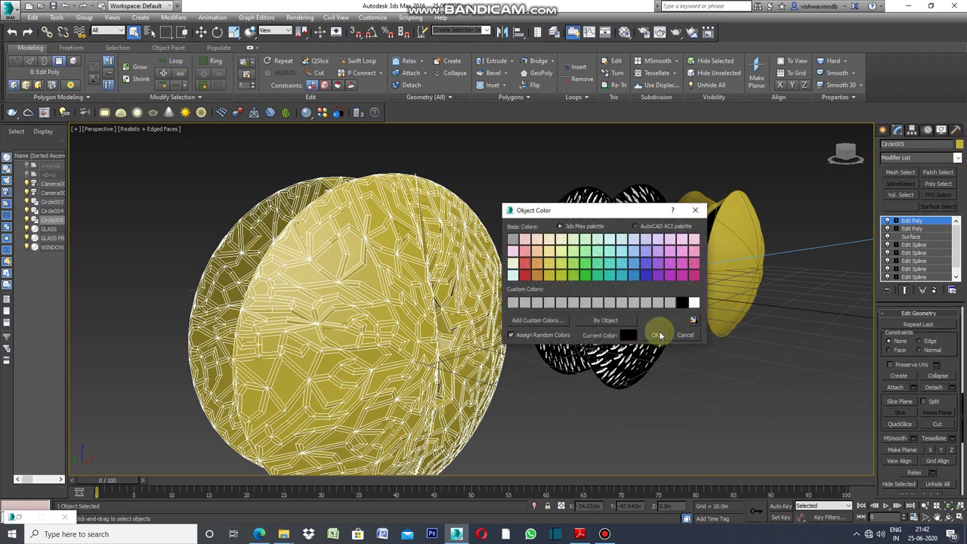
pyautogui.click(654, 334)
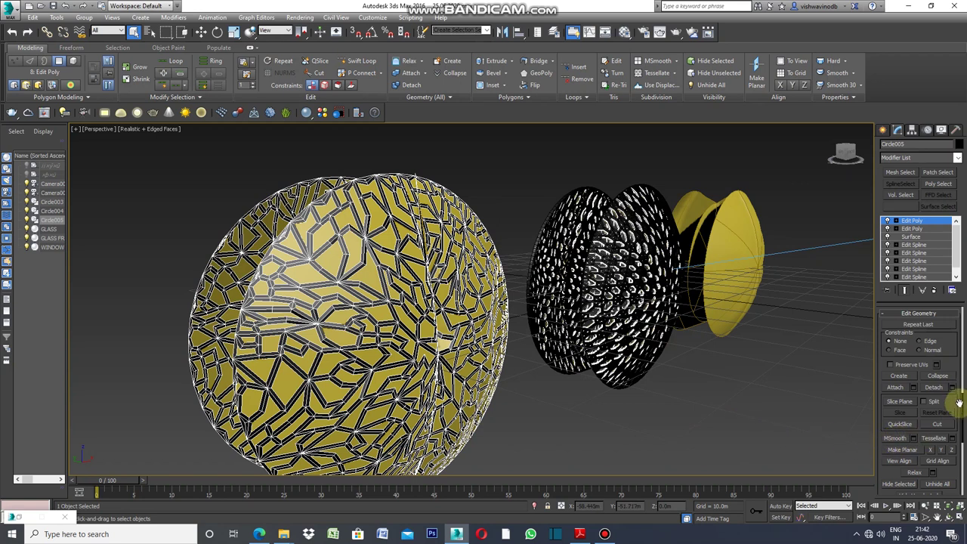
pyautogui.scroll(-1, 959, 405)
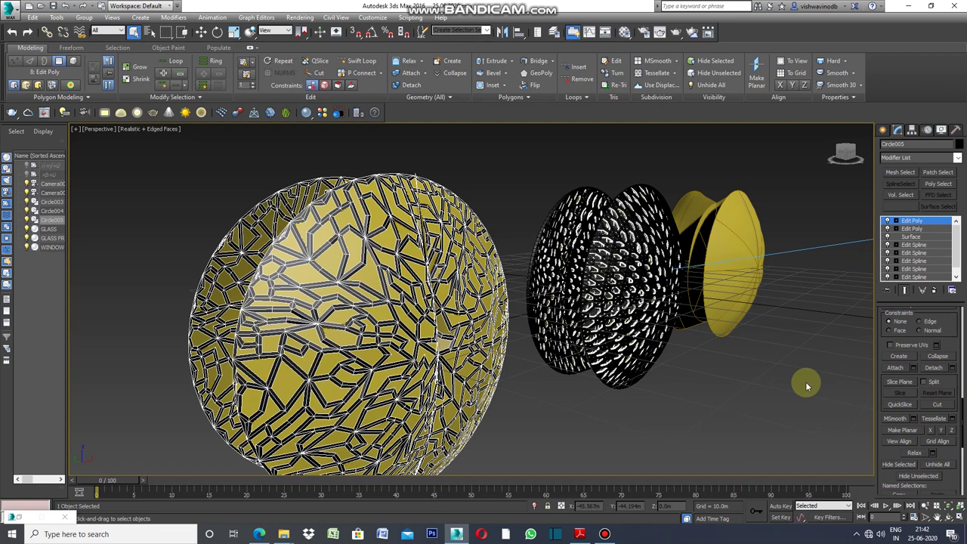
pyautogui.click(882, 130)
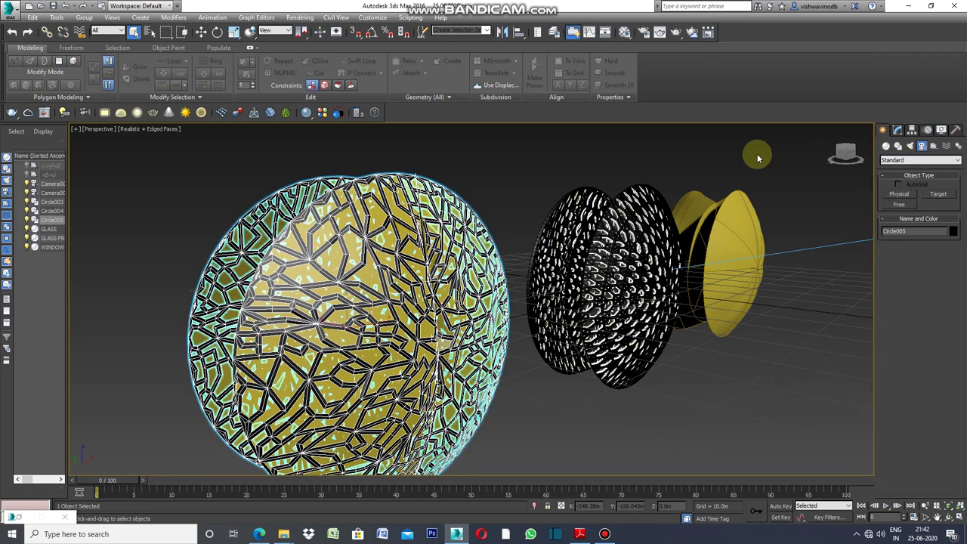
pyautogui.click(757, 158)
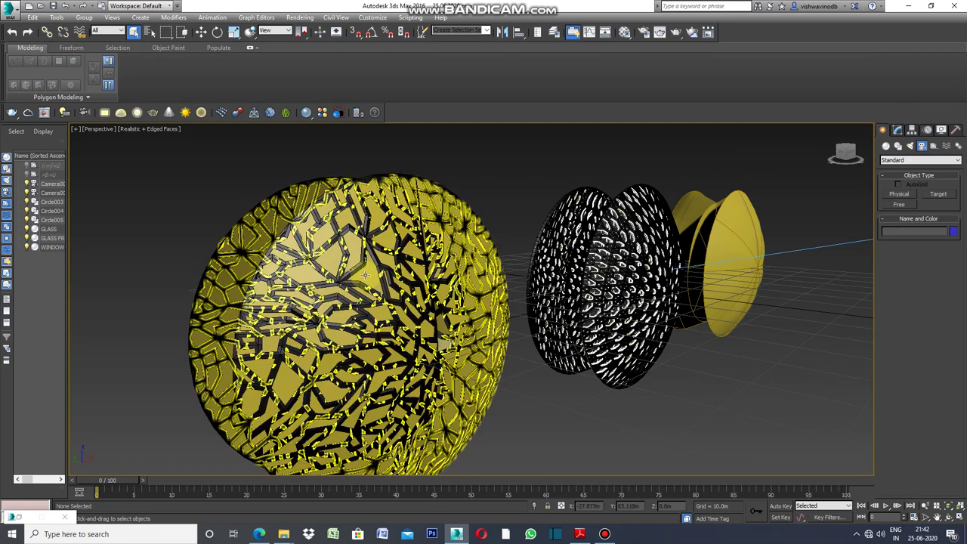
# Select all polygons of the yellow WINDOW FRAME object and inset them by a small amount to form thin inner frames.
pyautogui.click(365, 273)
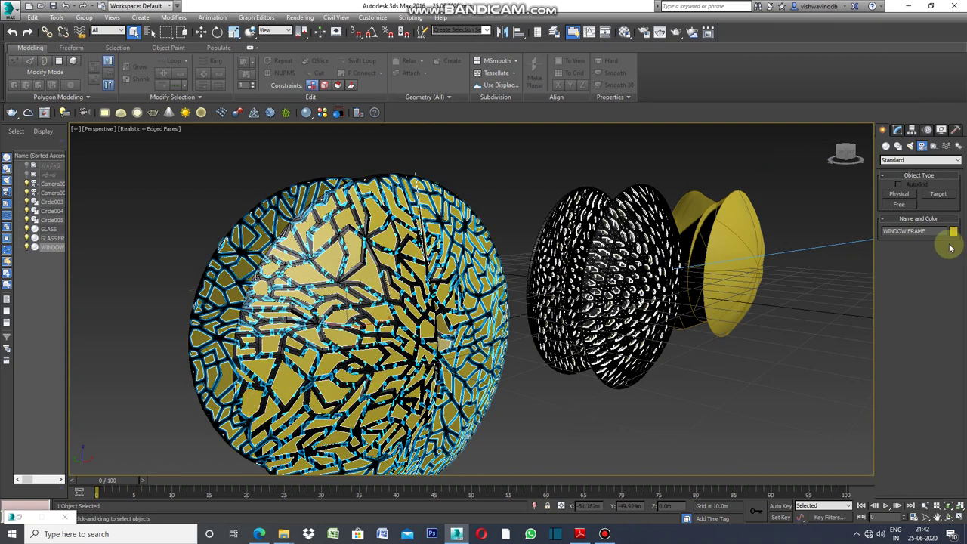
pyautogui.click(897, 130)
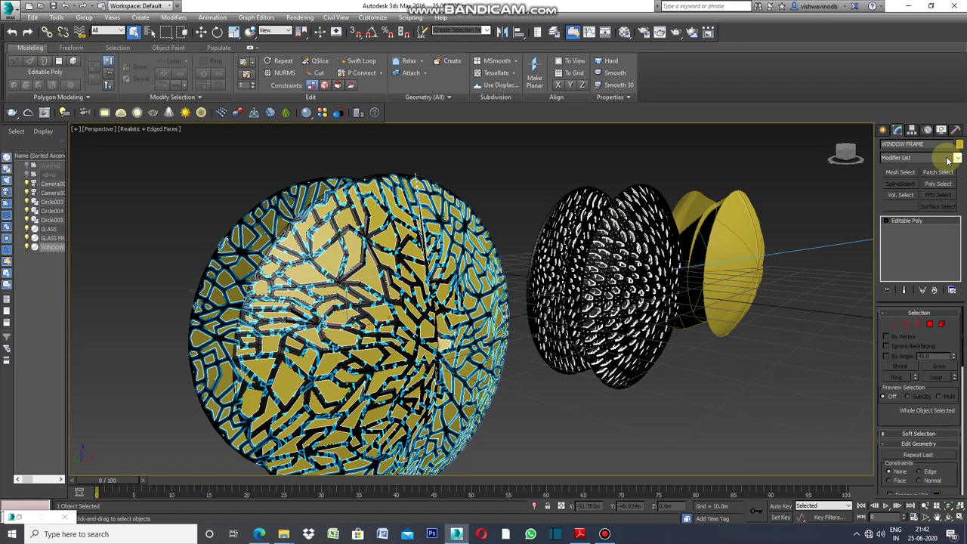
pyautogui.click(935, 332)
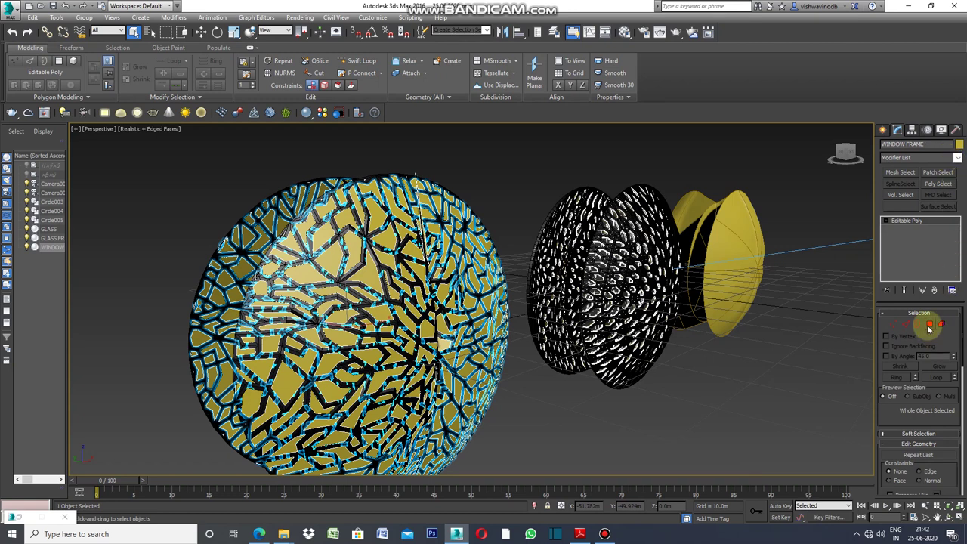
pyautogui.click(929, 325)
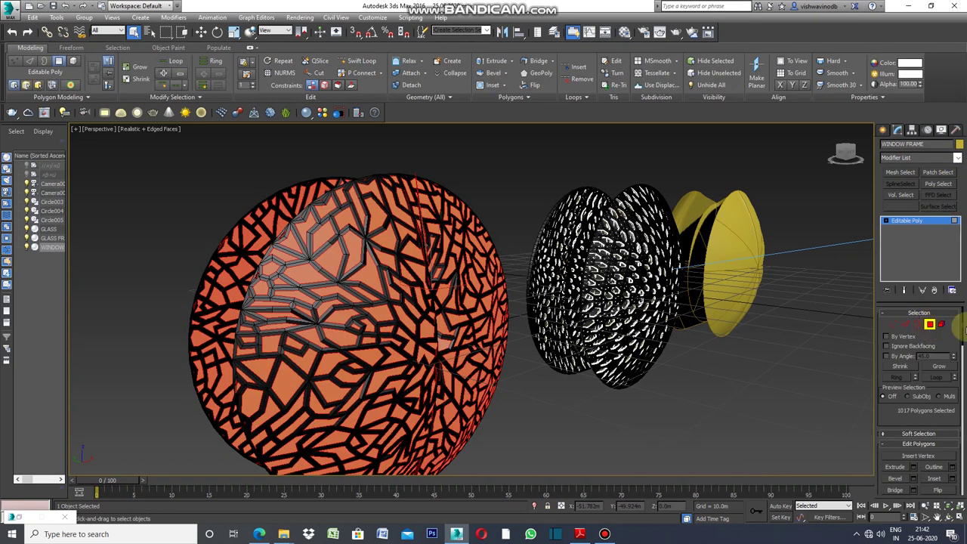
pyautogui.scroll(-5, 955, 340)
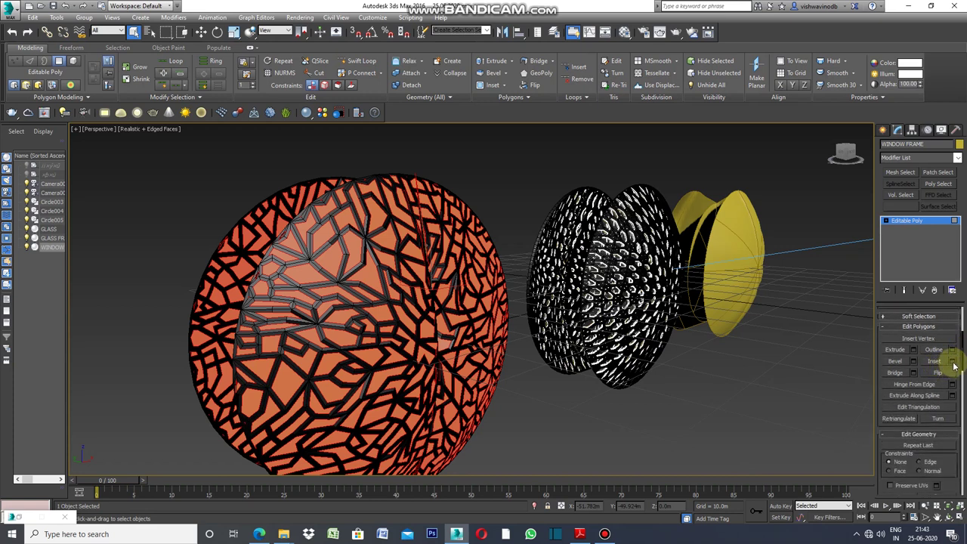
pyautogui.click(952, 361)
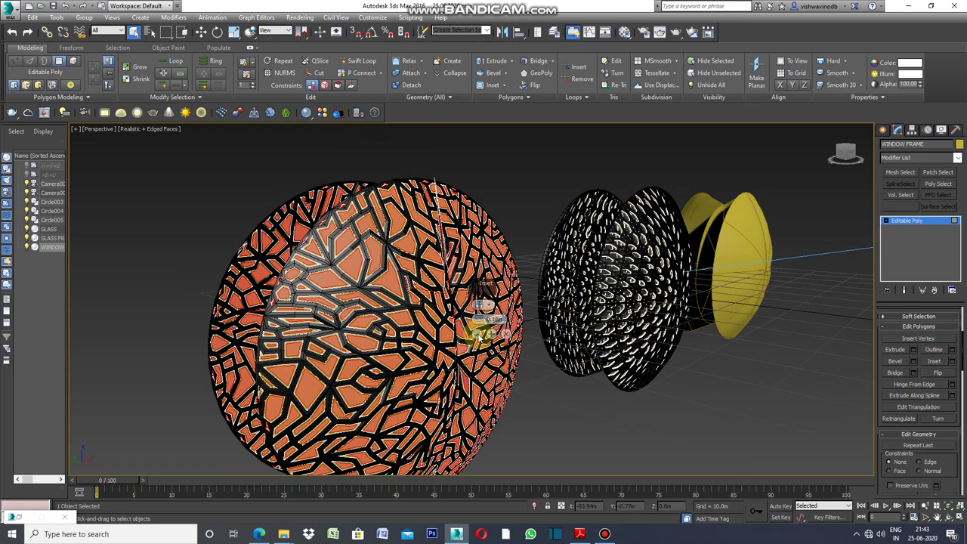
pyautogui.click(477, 334)
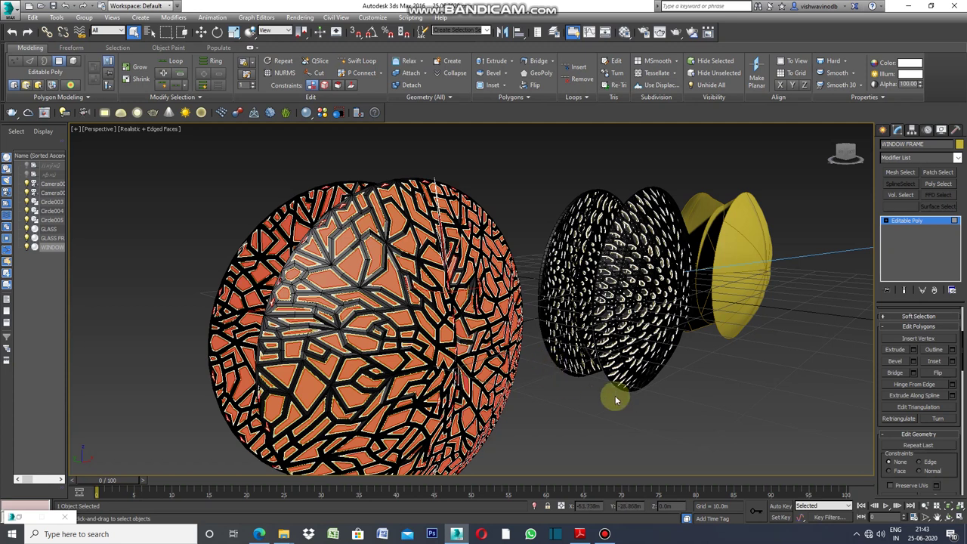
# Detach the inset polygons from WINDOW FRAME as a separate object named GLASS.
pyautogui.scroll(10, 484, 380)
pyautogui.scroll(-10, 484, 380)
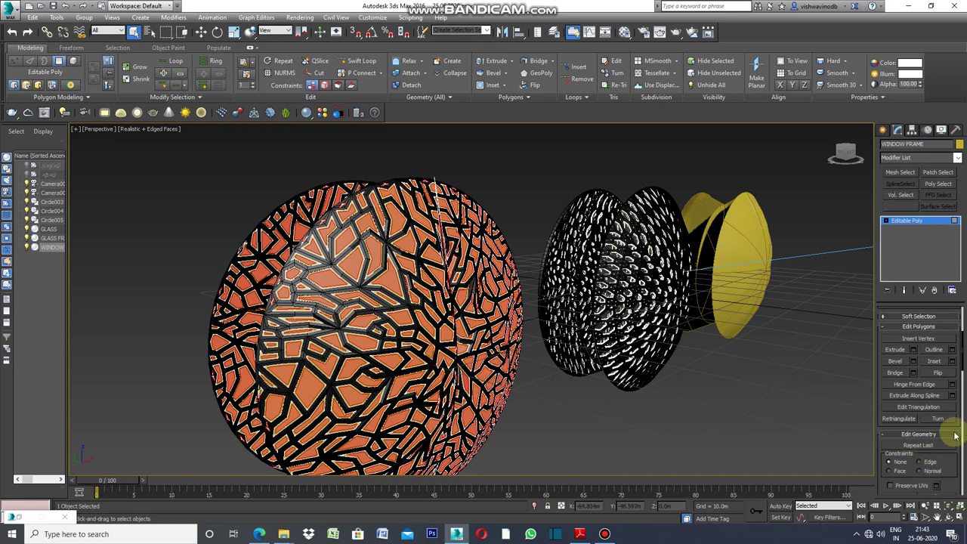
pyautogui.moveTo(962, 360); pyautogui.dragTo(963, 402)
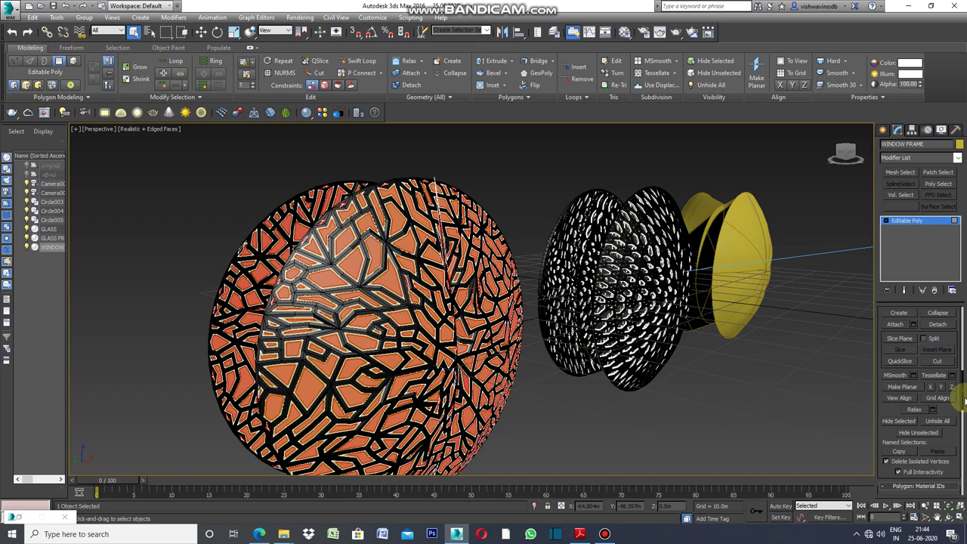
pyautogui.click(937, 325)
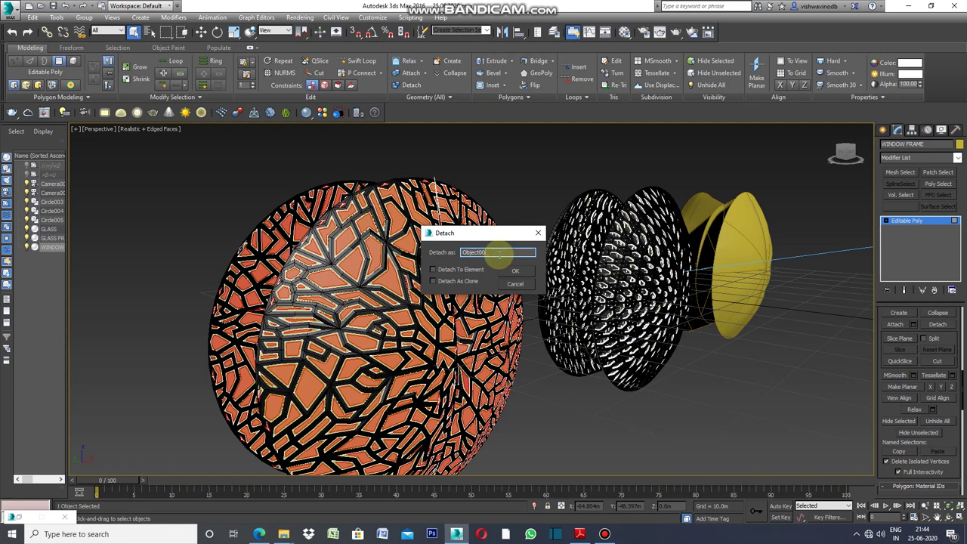
pyautogui.write('GLASS')
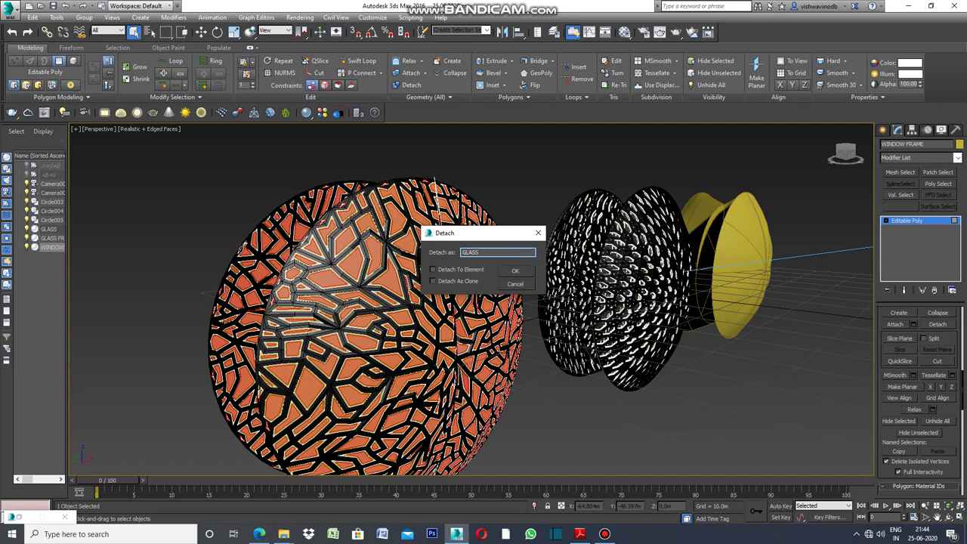
pyautogui.click(515, 270)
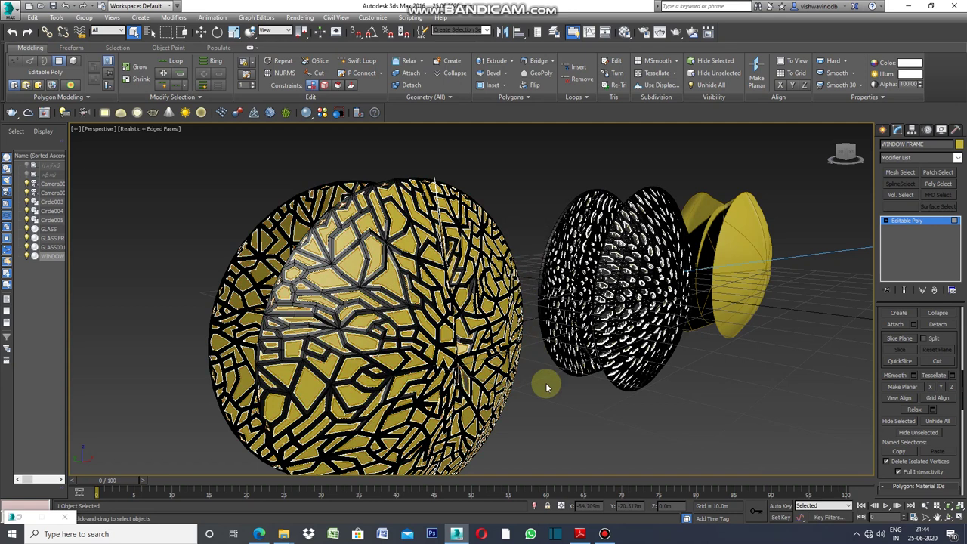
# Set the WINDOW FRAME object color to white and assign the transparent 01 - Default material to the detached glass panels.
pyautogui.click(959, 149)
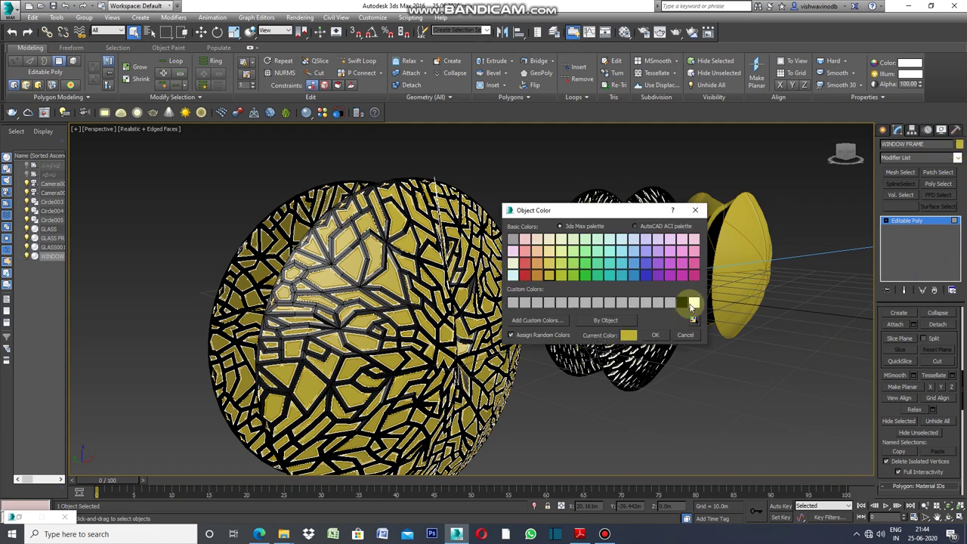
pyautogui.click(692, 303)
pyautogui.click(655, 335)
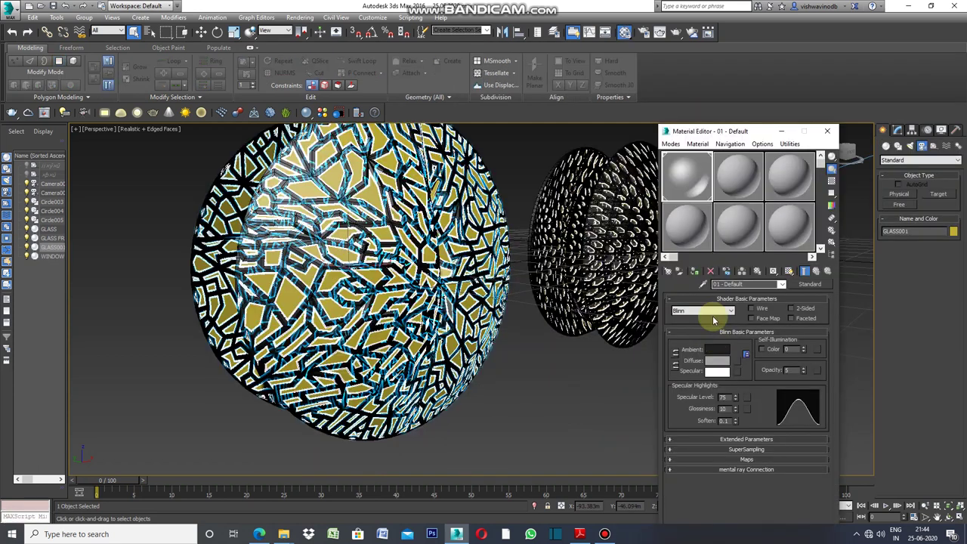
pyautogui.click(695, 273)
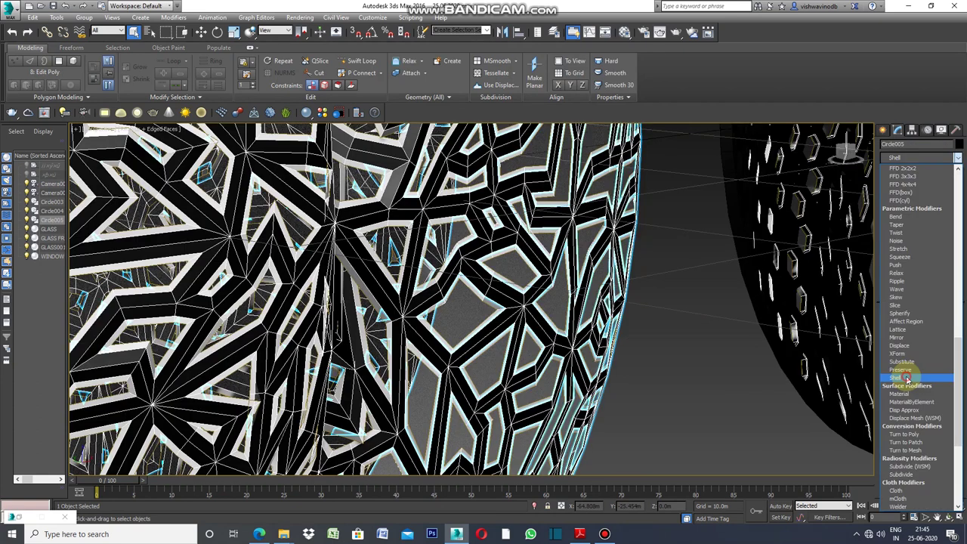
# Add a Shell modifier to the Circle005 lattice with an outer amount of 0.8 m and clear the selection.
pyautogui.click(902, 372)
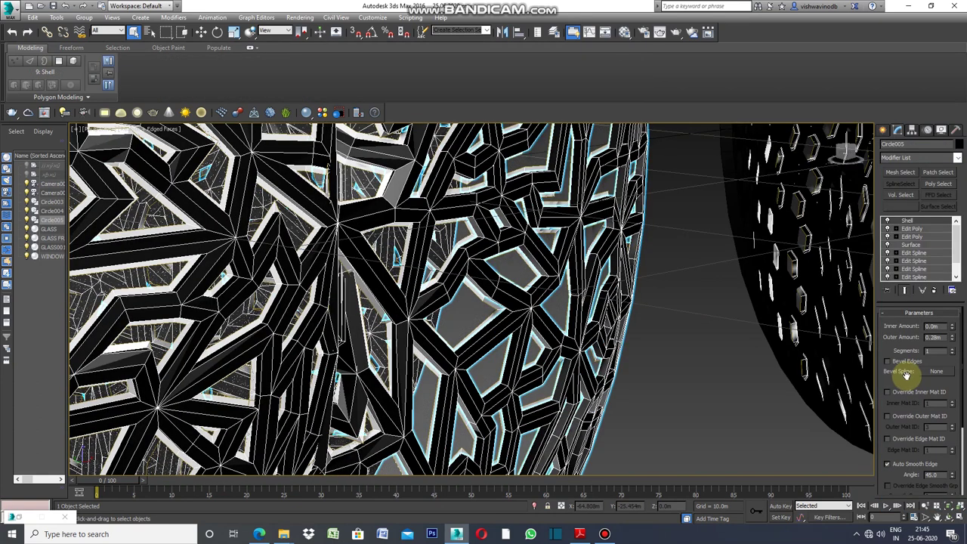
pyautogui.click(940, 341)
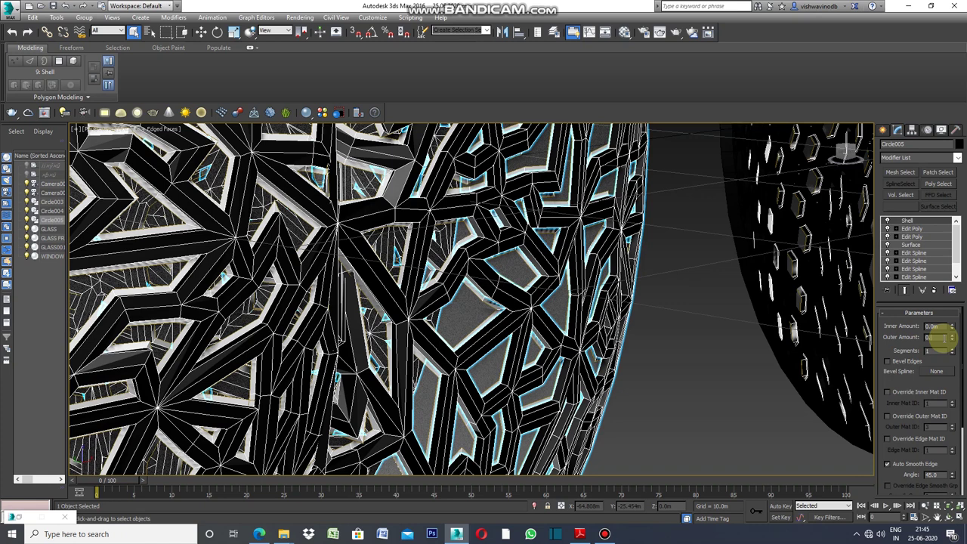
pyautogui.click(940, 338)
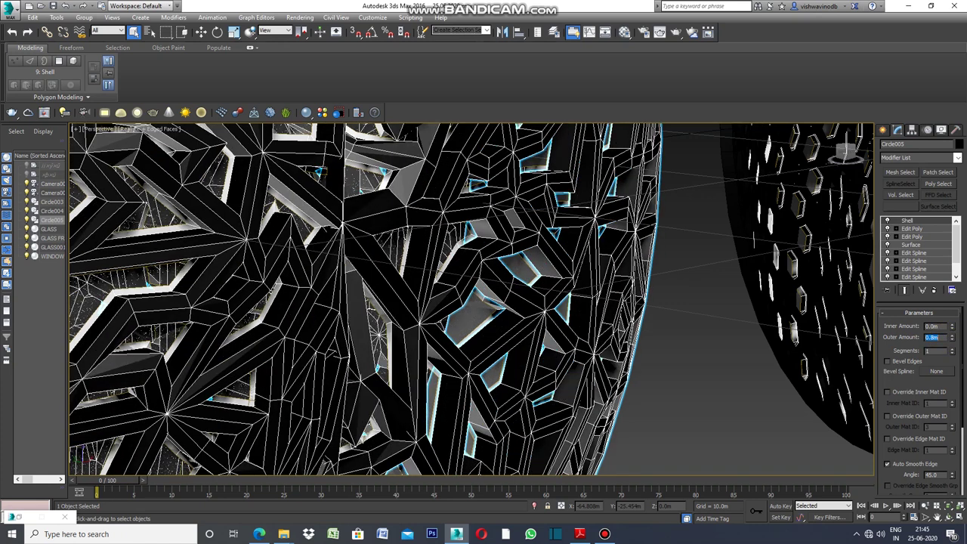
pyautogui.click(883, 132)
pyautogui.click(703, 295)
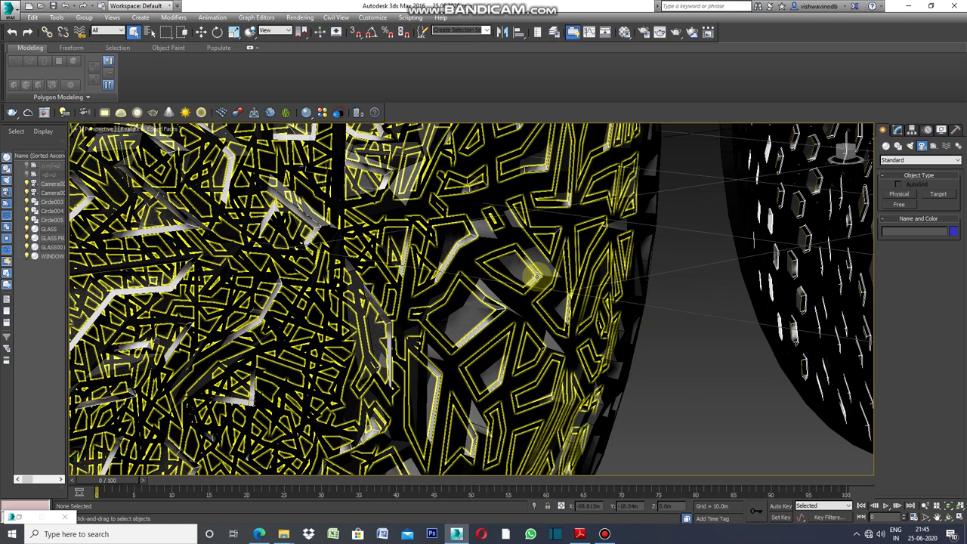
# Select the WINDOW FRAME object inside the lattice openings and add a Shell modifier to it.
pyautogui.click(535, 278)
pyautogui.click(702, 330)
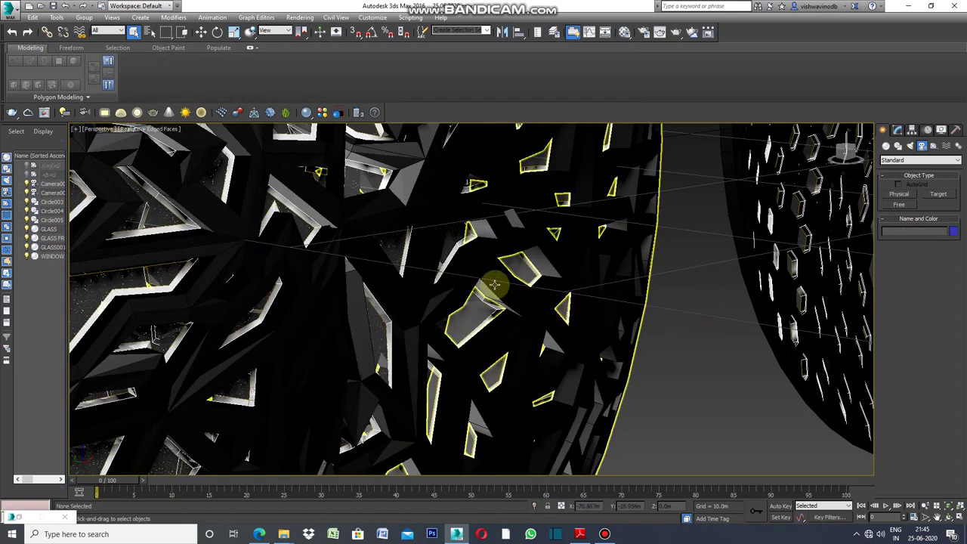
pyautogui.click(463, 238)
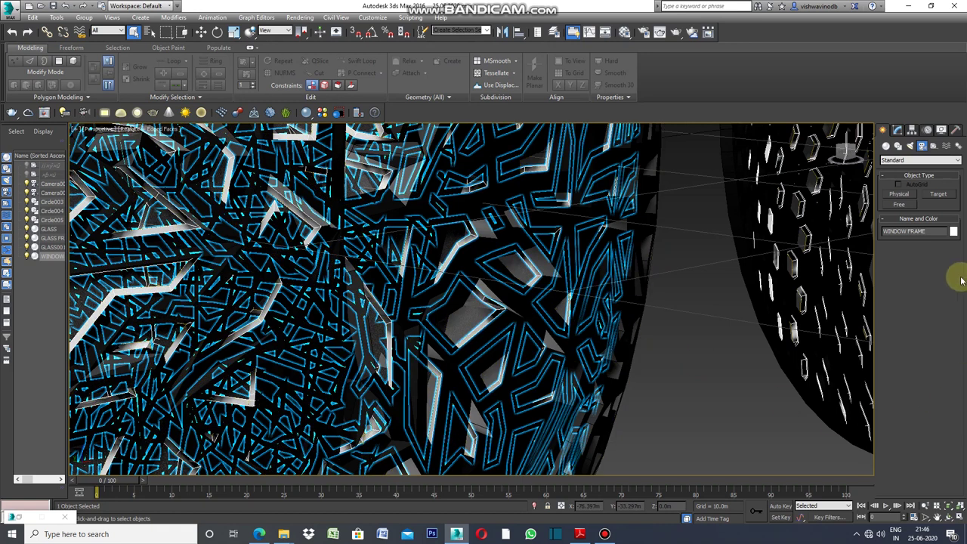
pyautogui.click(897, 129)
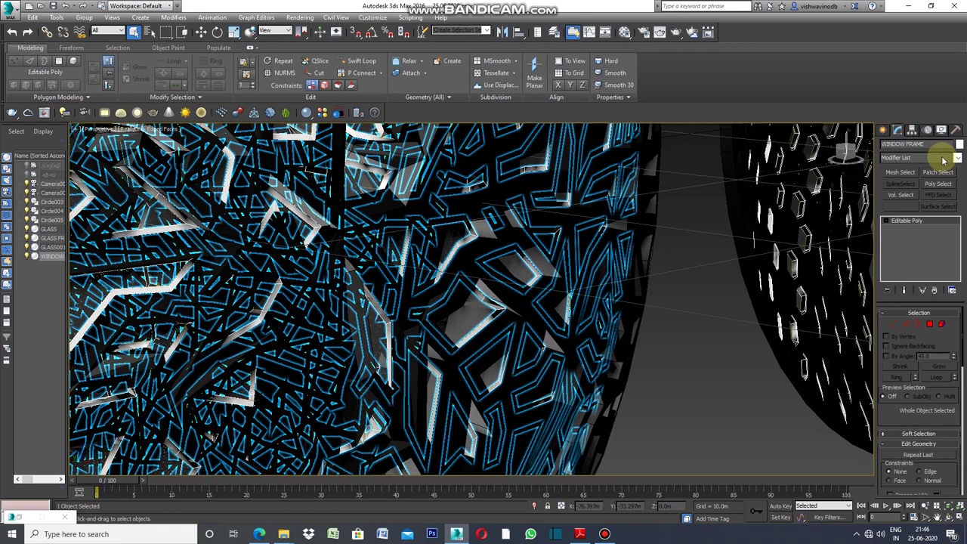
pyautogui.click(957, 160)
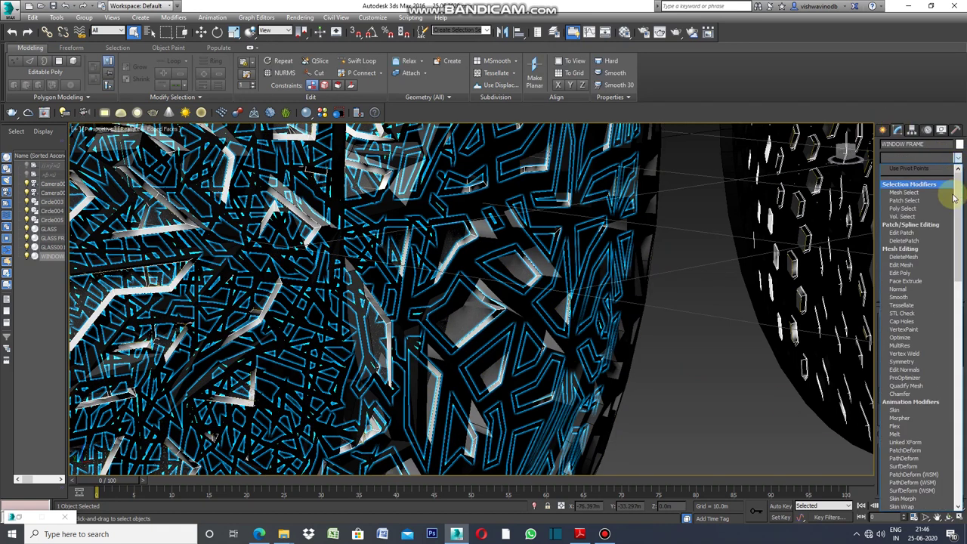
pyautogui.scroll(-5, 961, 286)
pyautogui.moveTo(961, 286); pyautogui.dragTo(960, 321)
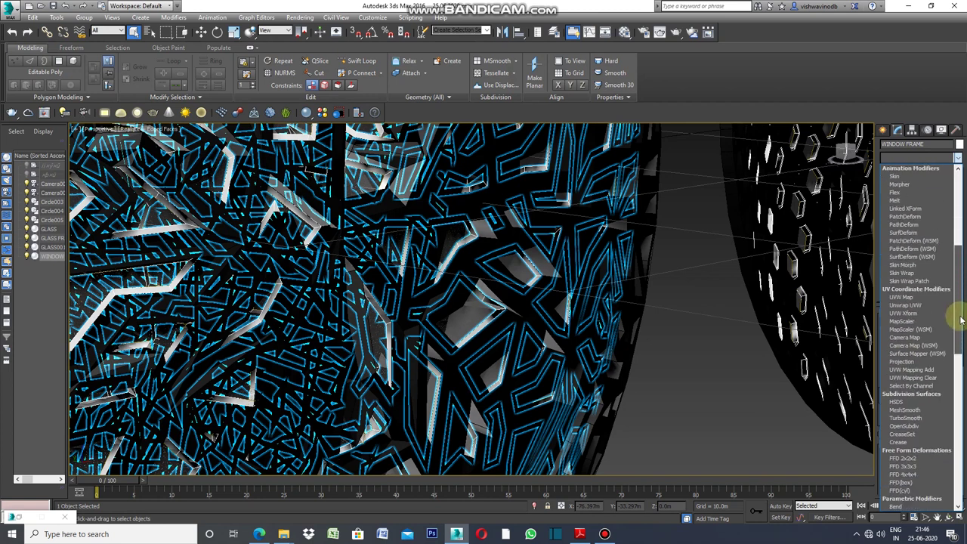
pyautogui.moveTo(959, 320); pyautogui.dragTo(960, 395)
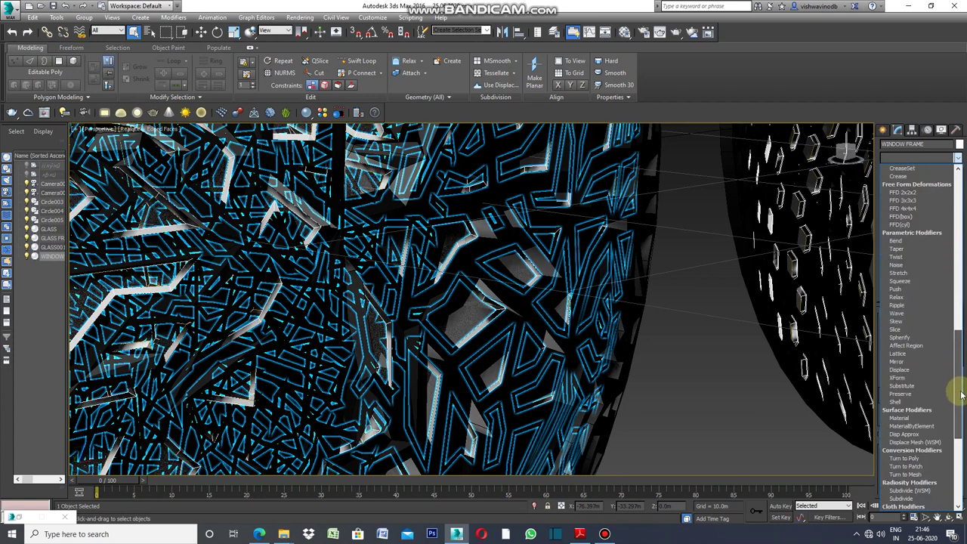
pyautogui.click(907, 403)
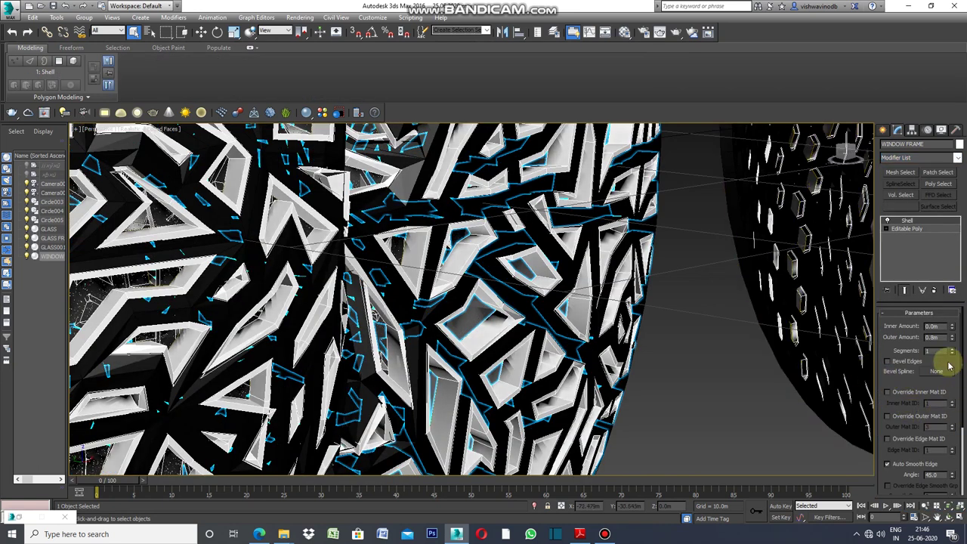
# Set the WINDOW FRAME shell's outer amount to 0.25 m and clear the selection.
pyautogui.moveTo(950, 338); pyautogui.dragTo(948, 337)
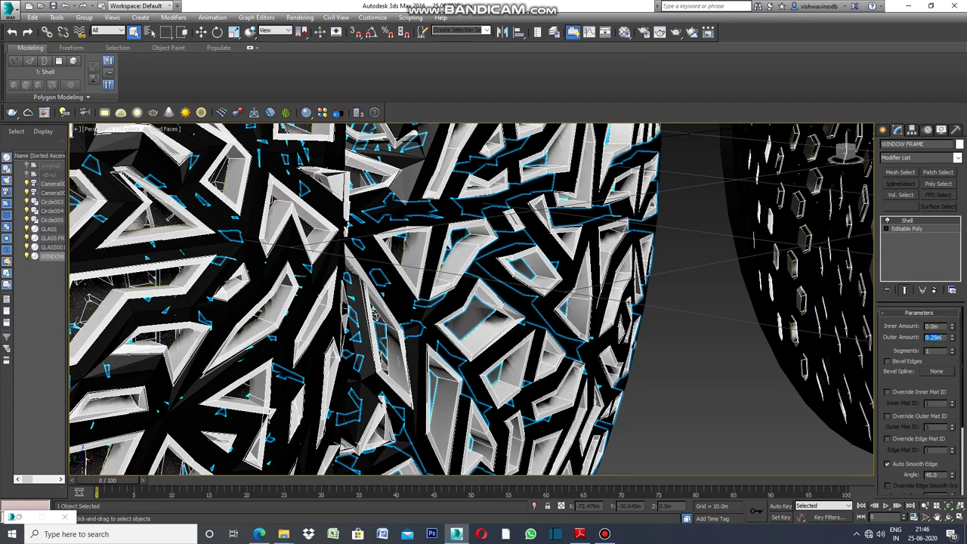
pyautogui.press('Return')
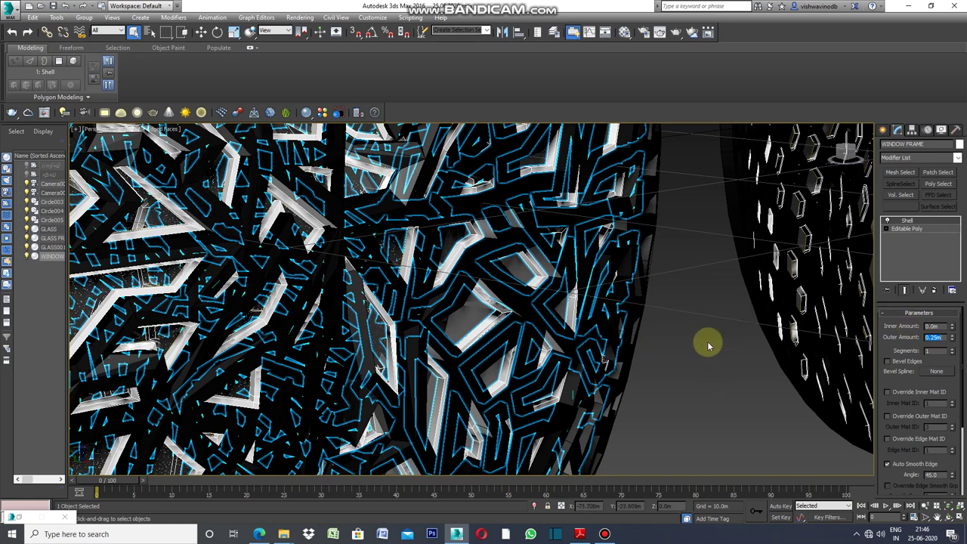
pyautogui.click(883, 129)
pyautogui.click(711, 267)
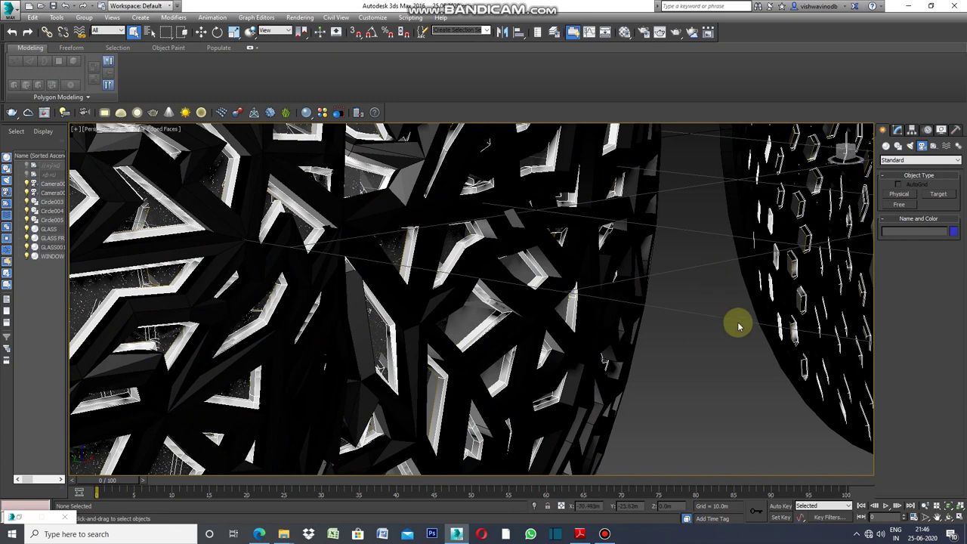
pyautogui.click(924, 516)
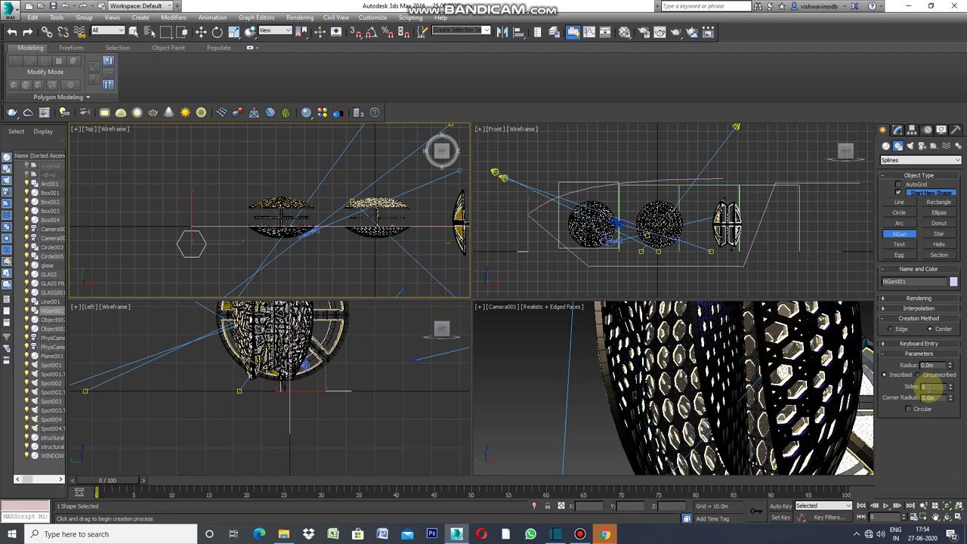
# Draw a three-sided NGon with a radius of about 17.5 m beside the hexagon in the Top view.
pyautogui.write('3')
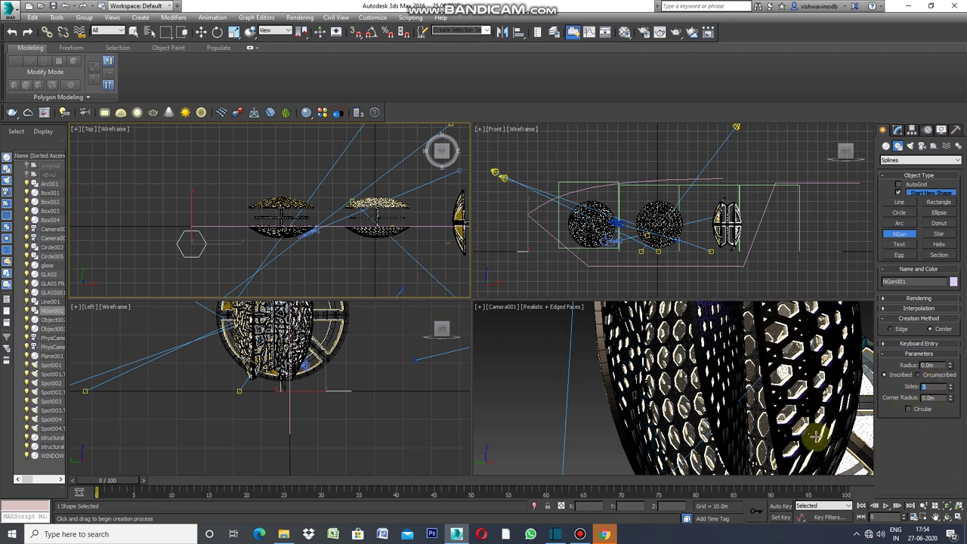
pyautogui.click(246, 263)
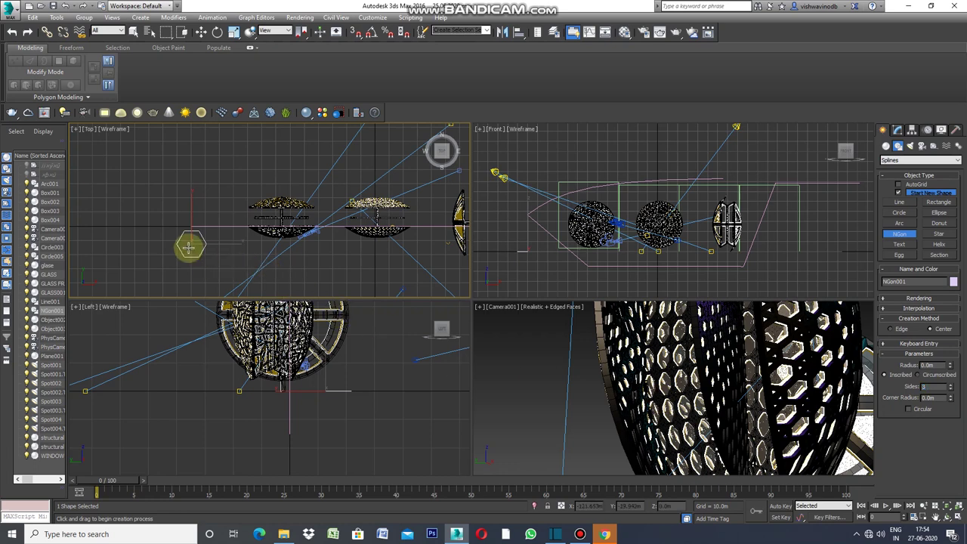
pyautogui.moveTo(162, 242); pyautogui.dragTo(177, 262)
pyautogui.click(223, 261)
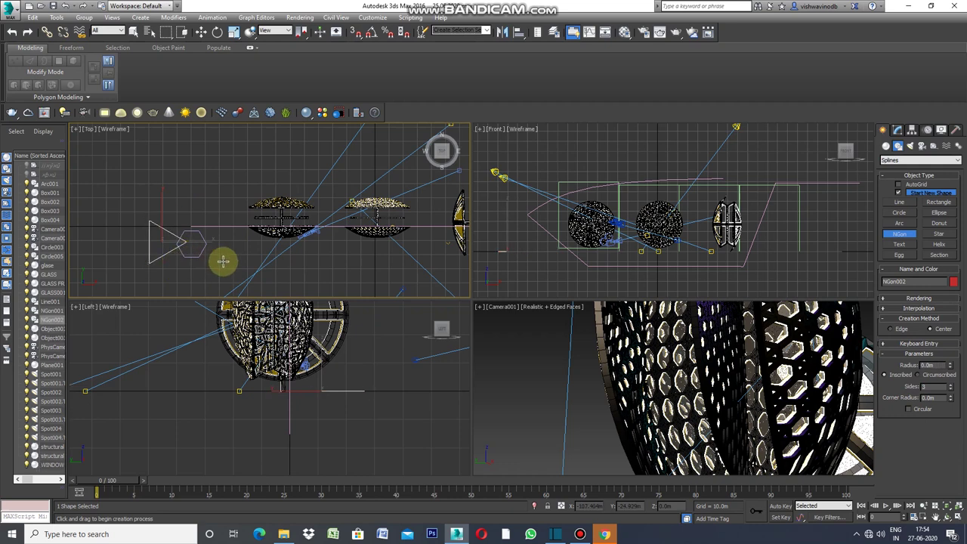
# Delete the hexagonal NGon next to the triangle in the Top view.
pyautogui.click(133, 32)
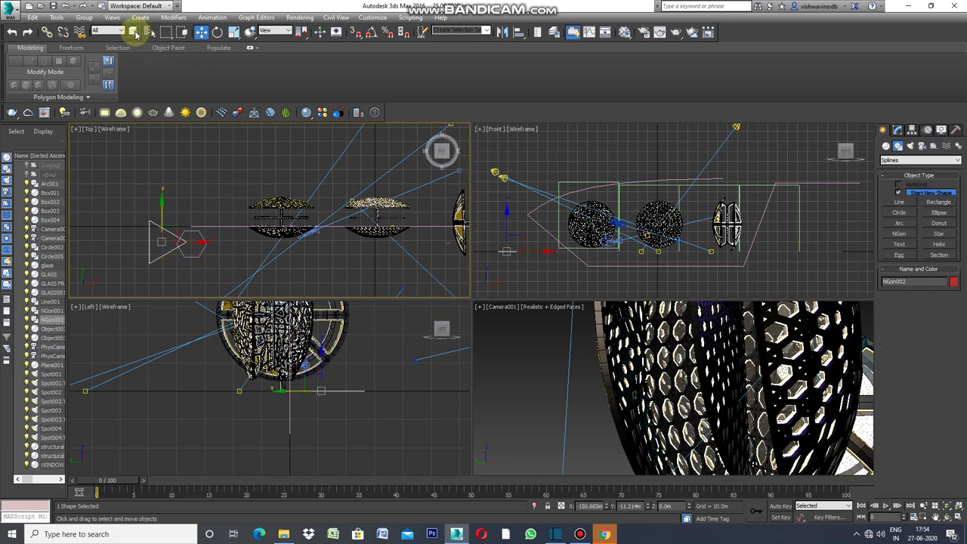
pyautogui.click(200, 250)
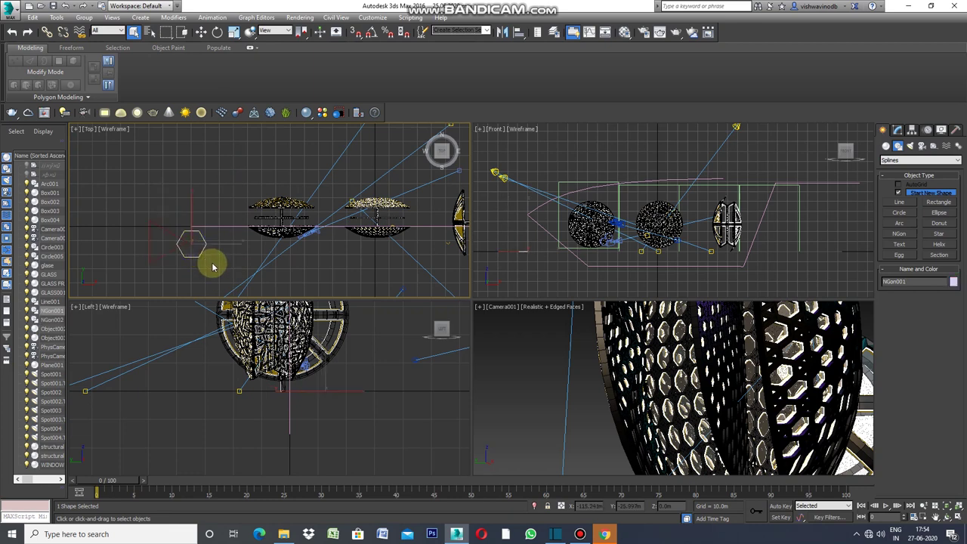
pyautogui.press('Delete')
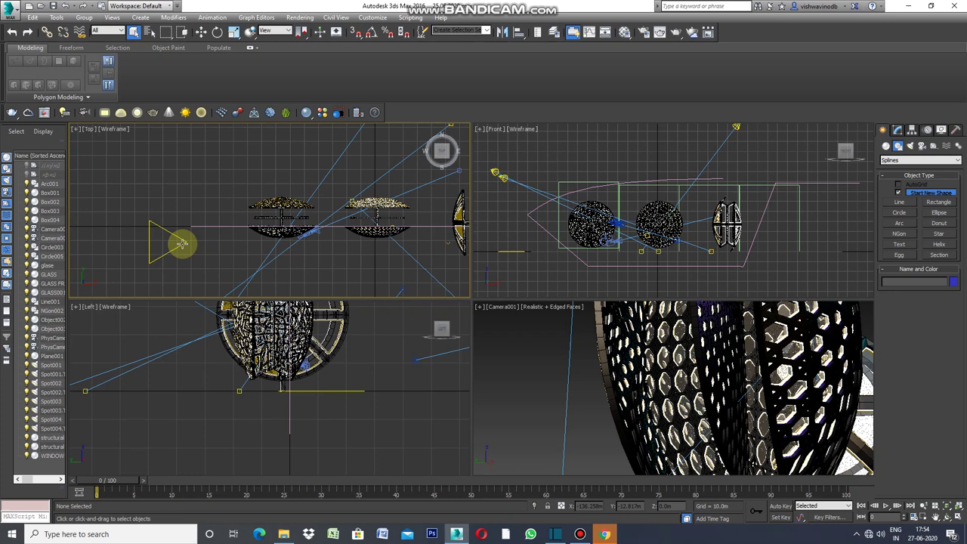
# Add an Edit Spline modifier to the triangular NGon in the Top view and enter its vertex level.
pyautogui.click(182, 242)
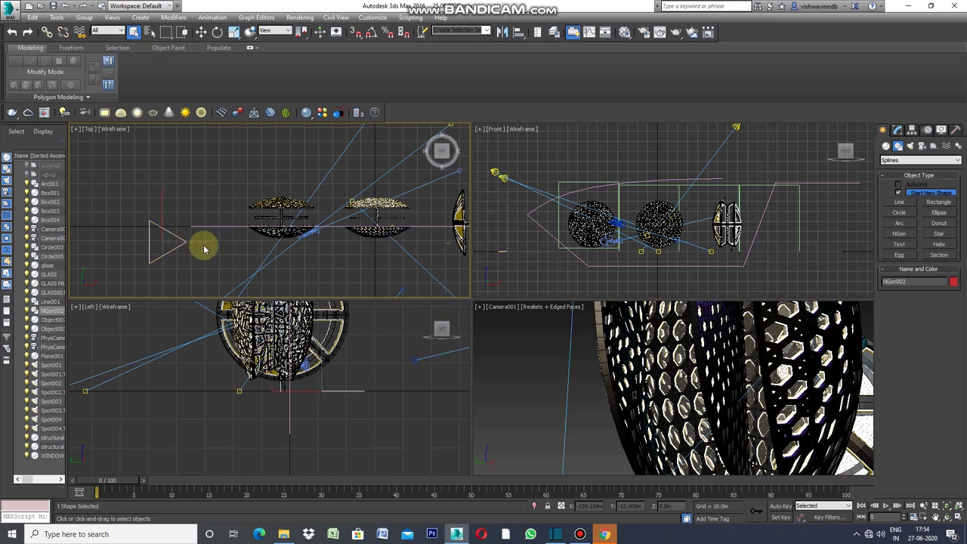
pyautogui.click(897, 131)
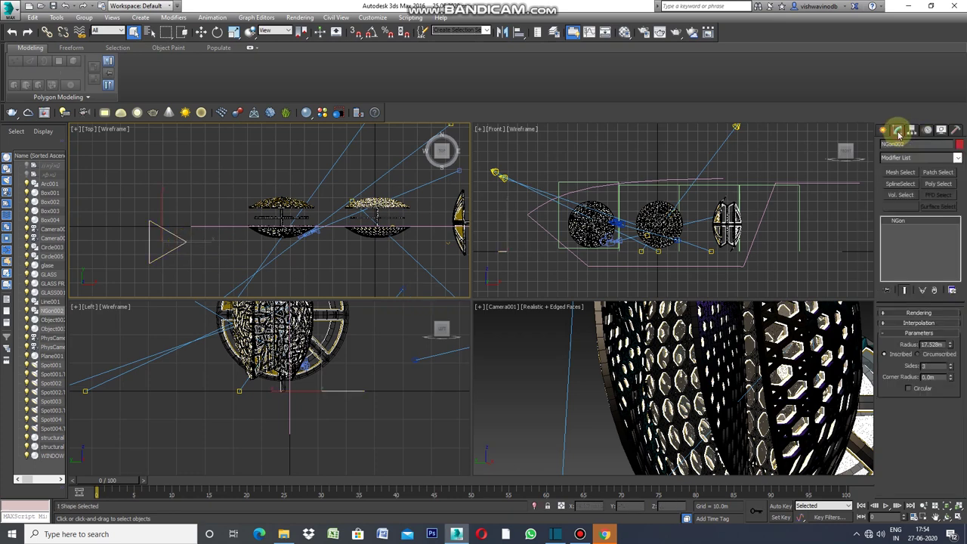
pyautogui.click(959, 159)
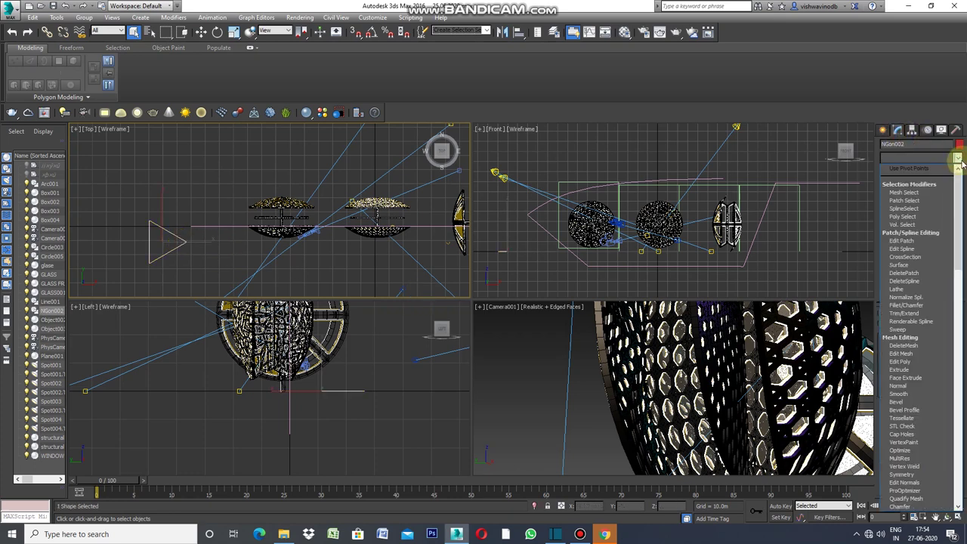
pyautogui.click(901, 249)
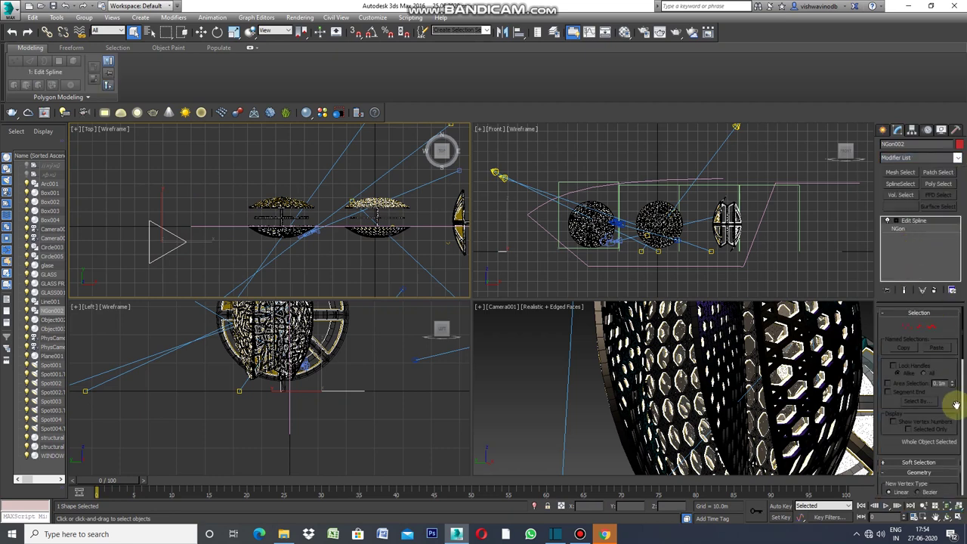
pyautogui.click(906, 327)
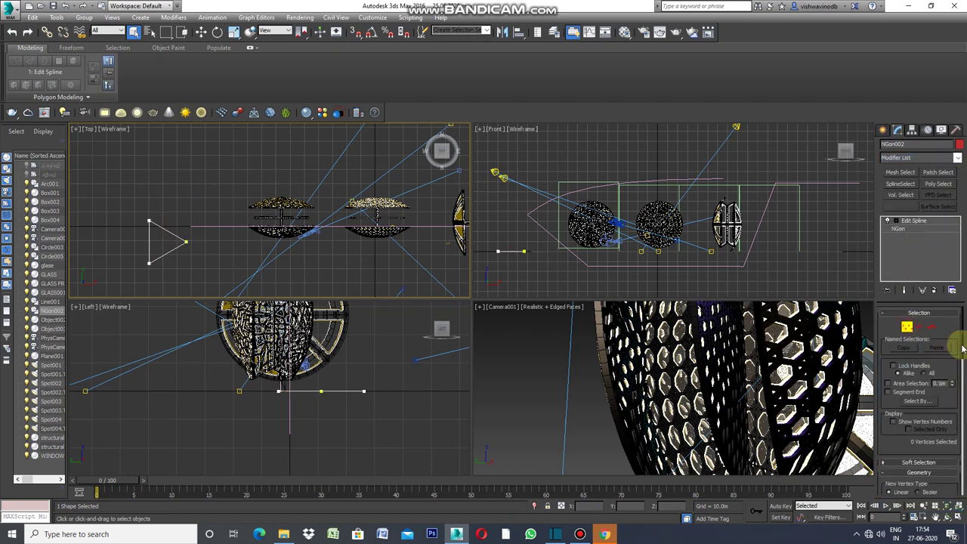
# Fillet all three corner vertices of the triangular spline into generously rounded corners.
pyautogui.moveTo(962, 349); pyautogui.dragTo(962, 410)
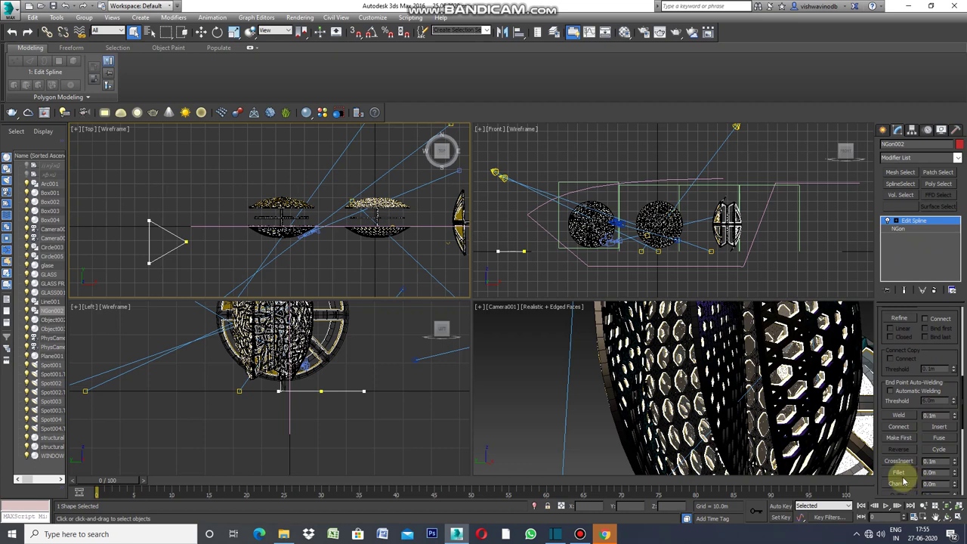
pyautogui.click(901, 472)
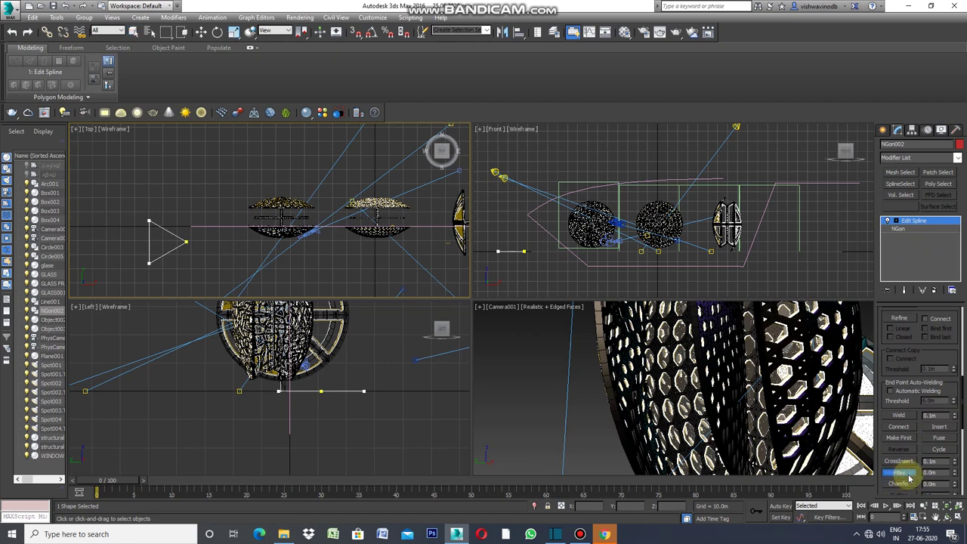
pyautogui.moveTo(186, 242)
pyautogui.mouseDown()
pyautogui.moveTo(169, 265)
pyautogui.moveTo(138, 274)
pyautogui.moveTo(177, 264)
pyautogui.moveTo(177, 243)
pyautogui.mouseUp()
pyautogui.scroll(2, 151, 269)
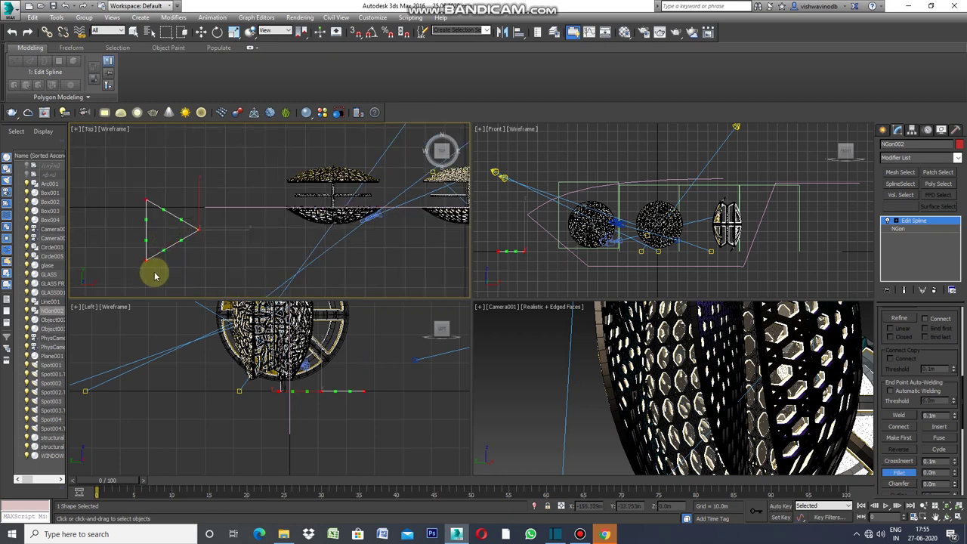
pyautogui.scroll(2, 146, 268)
pyautogui.moveTo(145, 259); pyautogui.dragTo(156, 237)
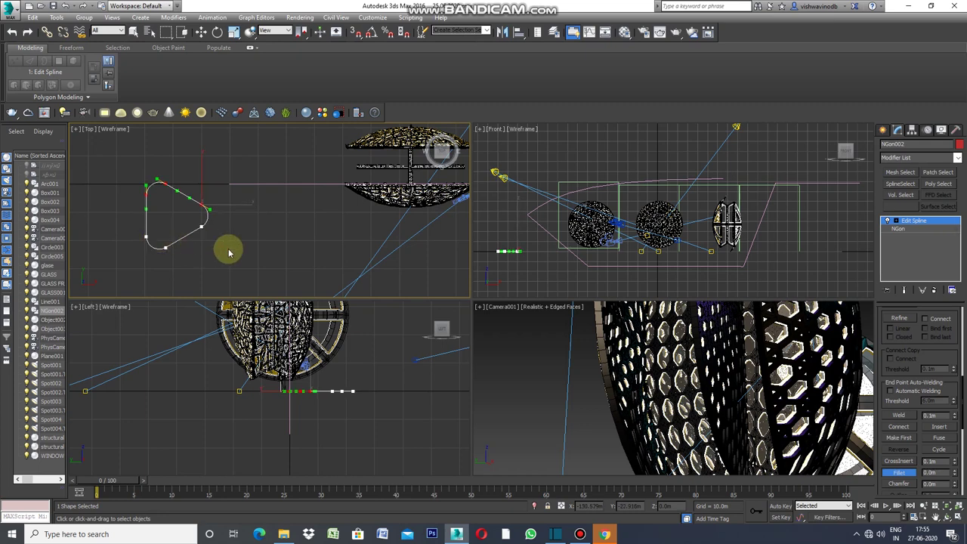
# Select the bent line outline around the shells in the enlarged Front view and add another Sweep modifier to it.
pyautogui.click(751, 257)
pyautogui.hotkey('alt', 'w')
pyautogui.click(749, 244)
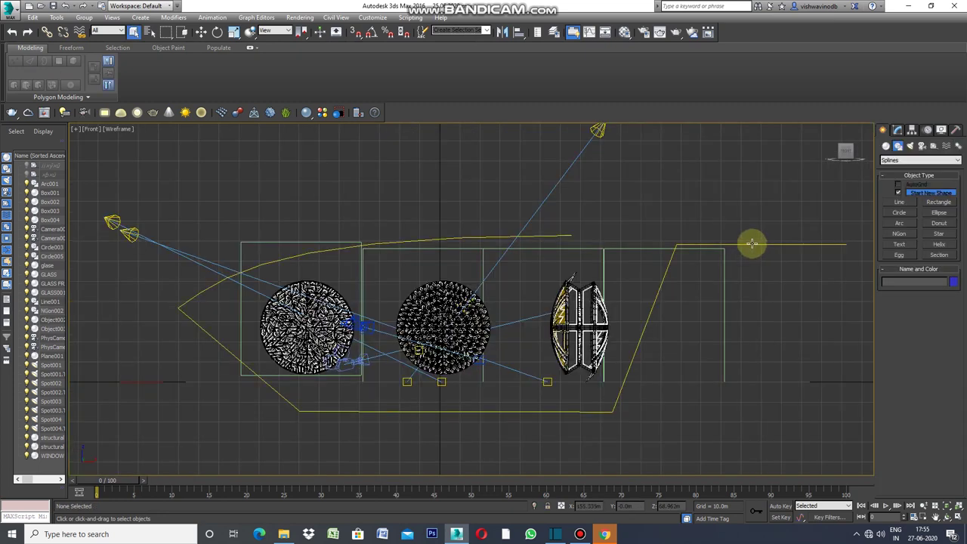
pyautogui.click(898, 130)
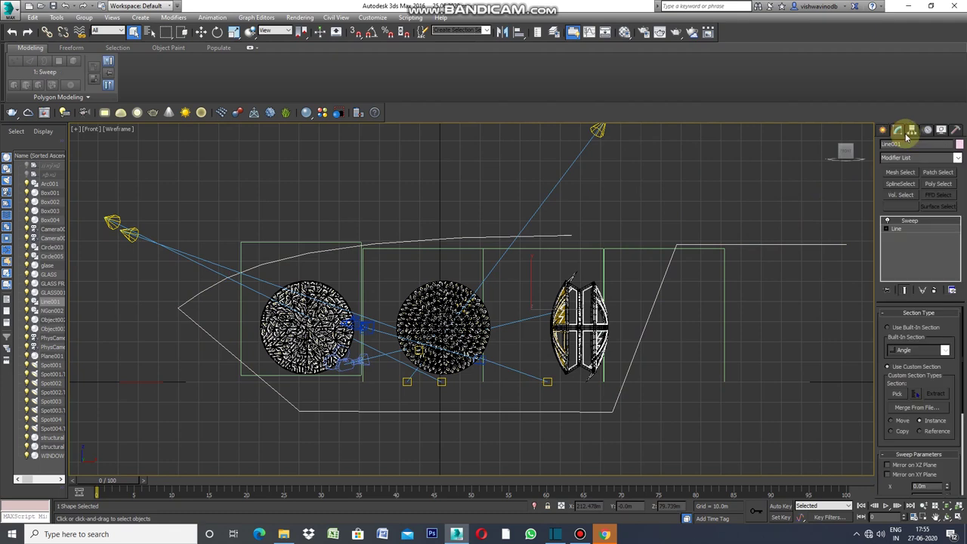
pyautogui.click(957, 157)
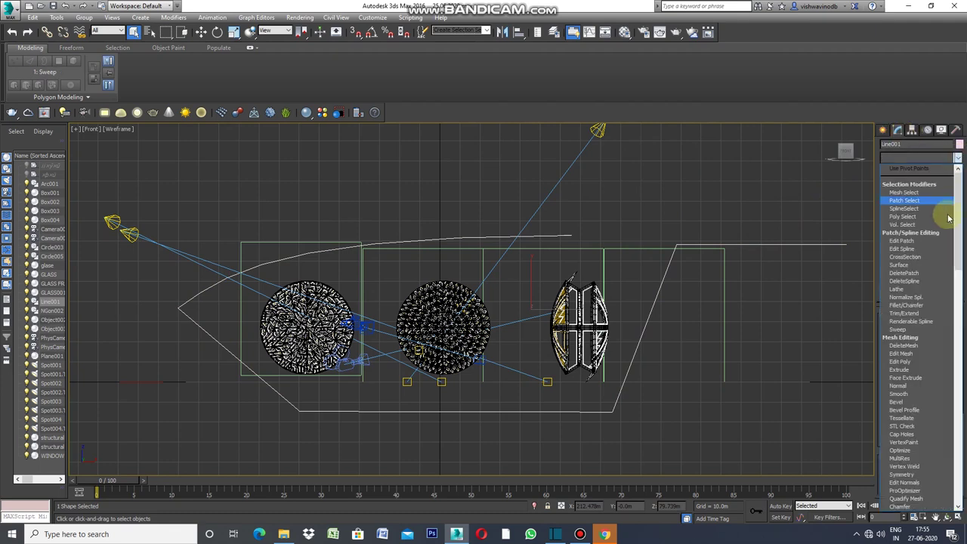
pyautogui.click(900, 329)
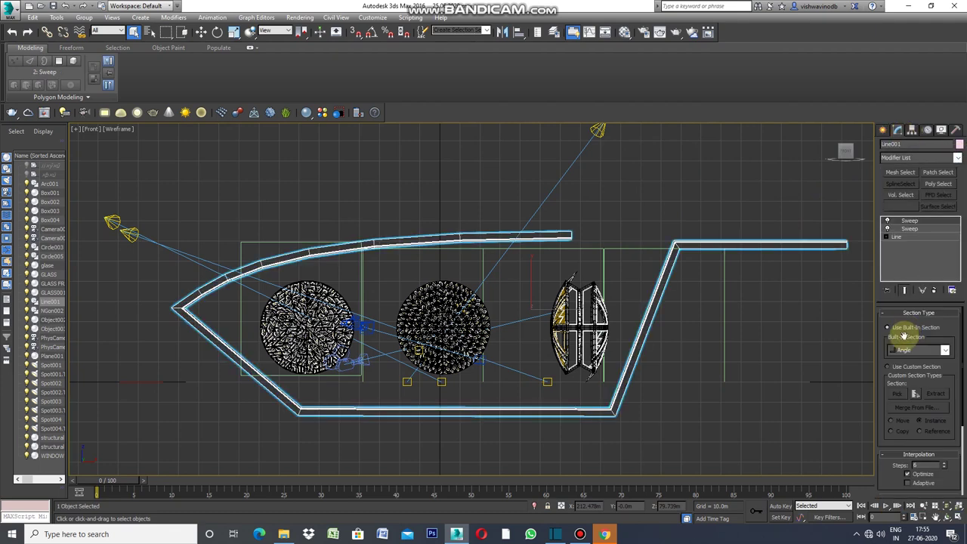
# Switch the new Sweep to a custom section and pick the rounded triangle as its profile.
pyautogui.click(888, 367)
pyautogui.click(897, 393)
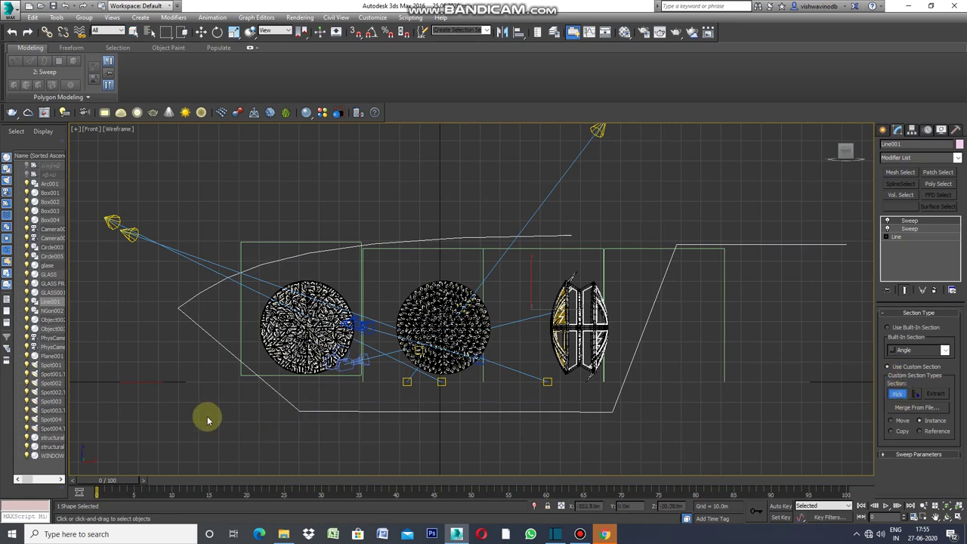
pyautogui.click(75, 132)
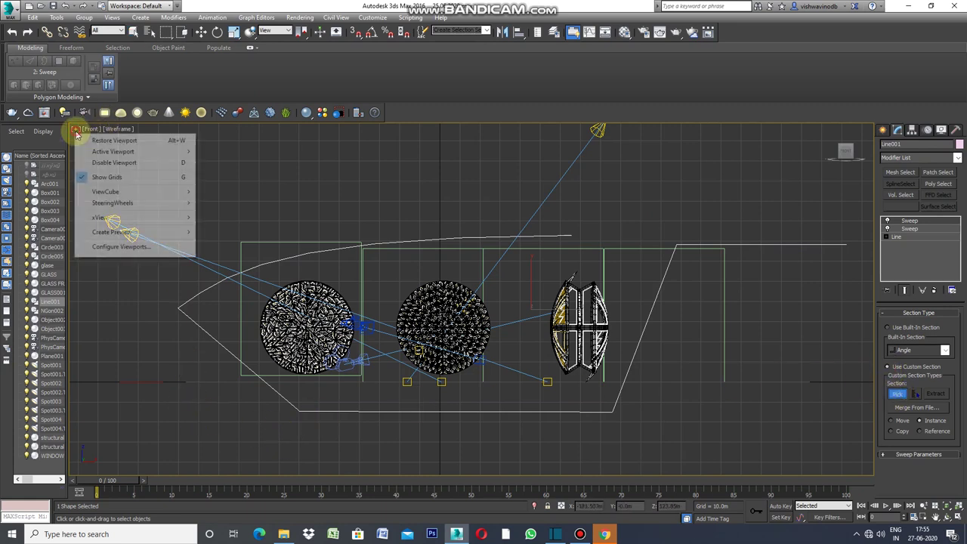
pyautogui.click(92, 140)
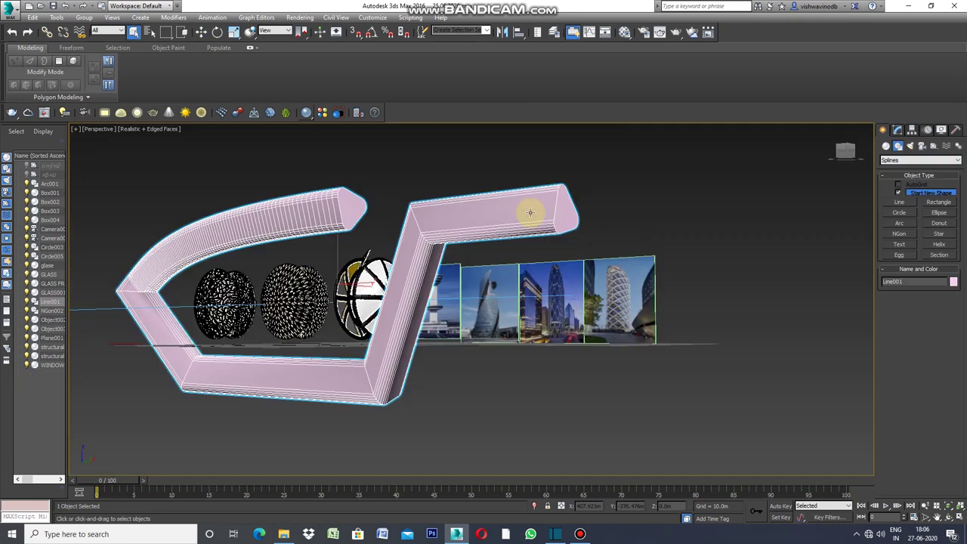
# Convert the swept triangular tube to an Editable Poly.
pyautogui.rightClick(530, 212)
pyautogui.moveTo(581, 312)
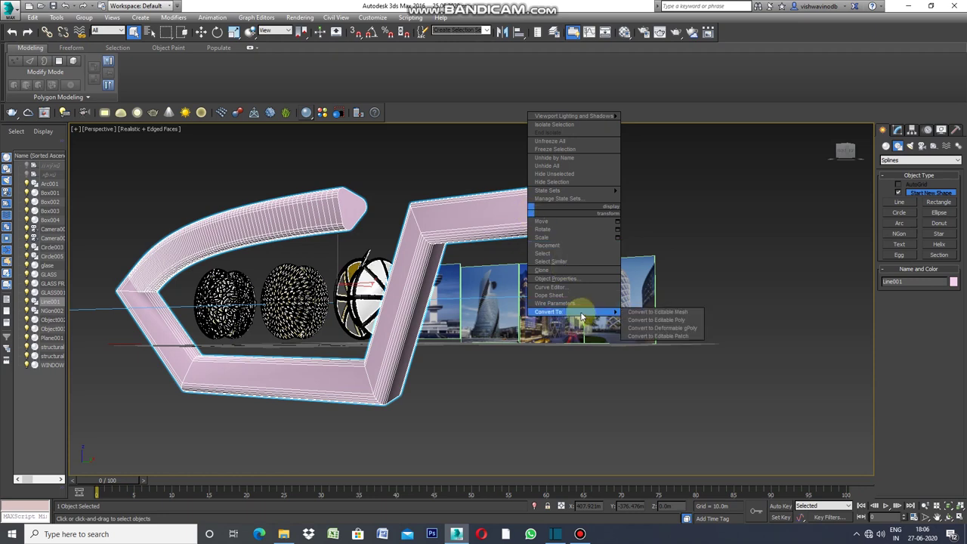
pyautogui.click(658, 320)
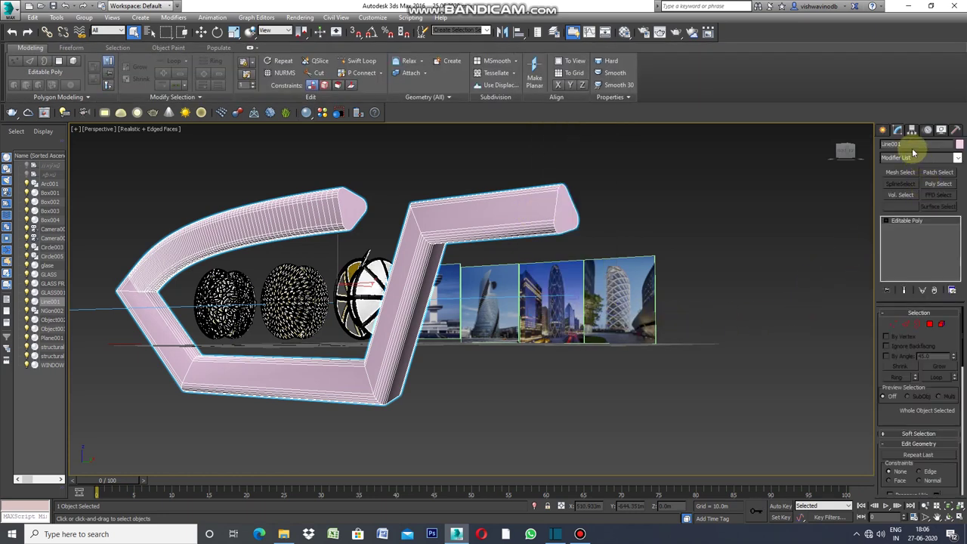
# Select the polygons capping both ends of the swept tube and delete them.
pyautogui.click(929, 324)
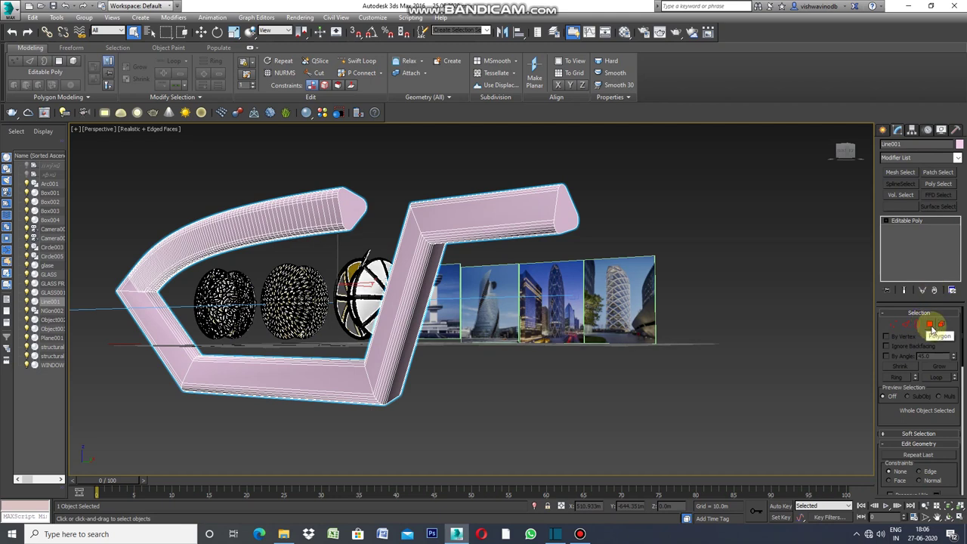
pyautogui.click(564, 218)
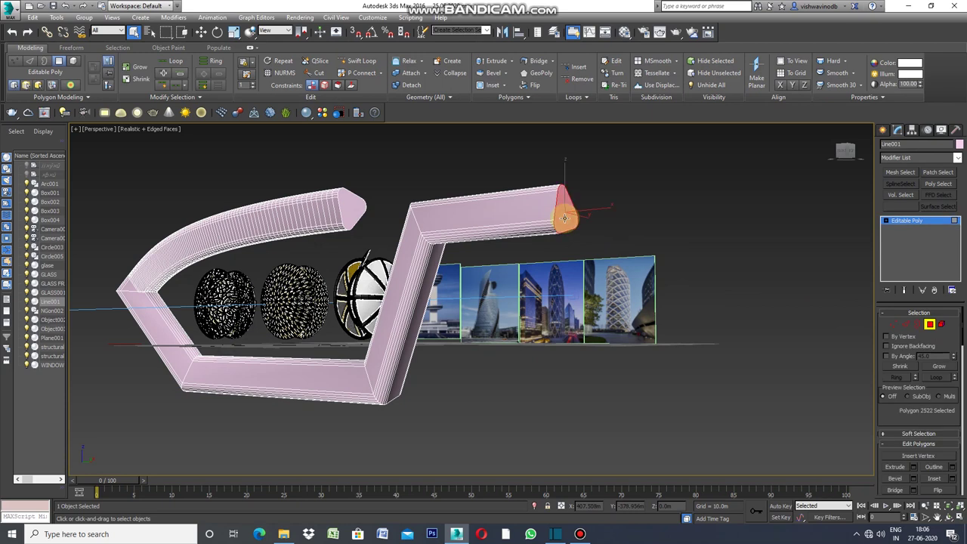
pyautogui.keyDown('ctrl'); pyautogui.click(356, 206); pyautogui.keyUp('ctrl')
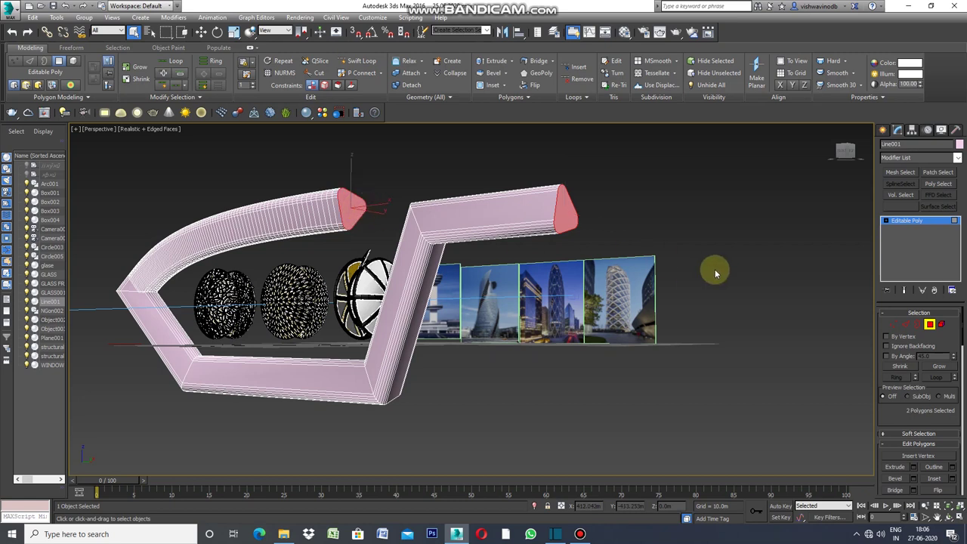
pyautogui.scroll(5, 715, 269)
# Select the three straight edges at the tube's open end, extend them with Ring, and convert the selection to the flat-side polygons.
pyautogui.click(904, 323)
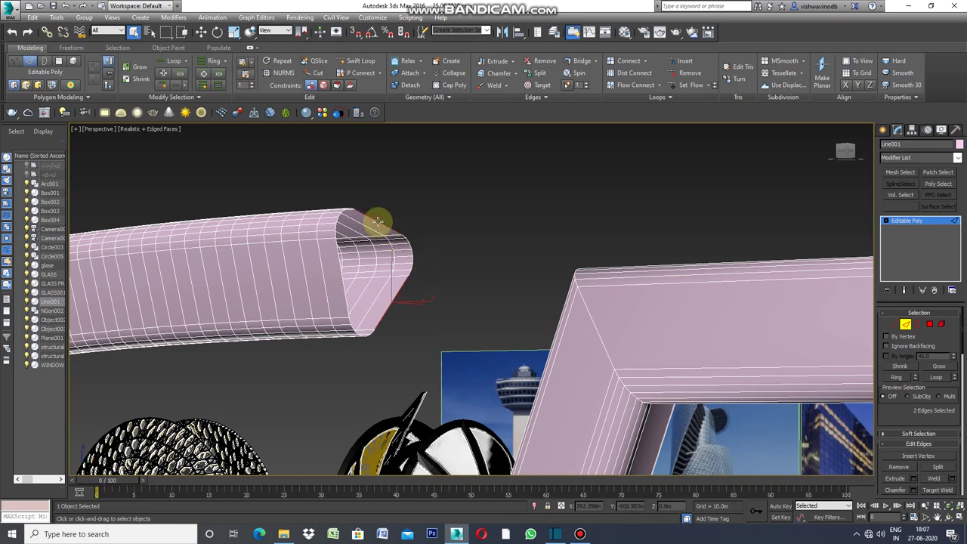
pyautogui.keyDown('ctrl'); pyautogui.click(342, 277); pyautogui.keyUp('ctrl')
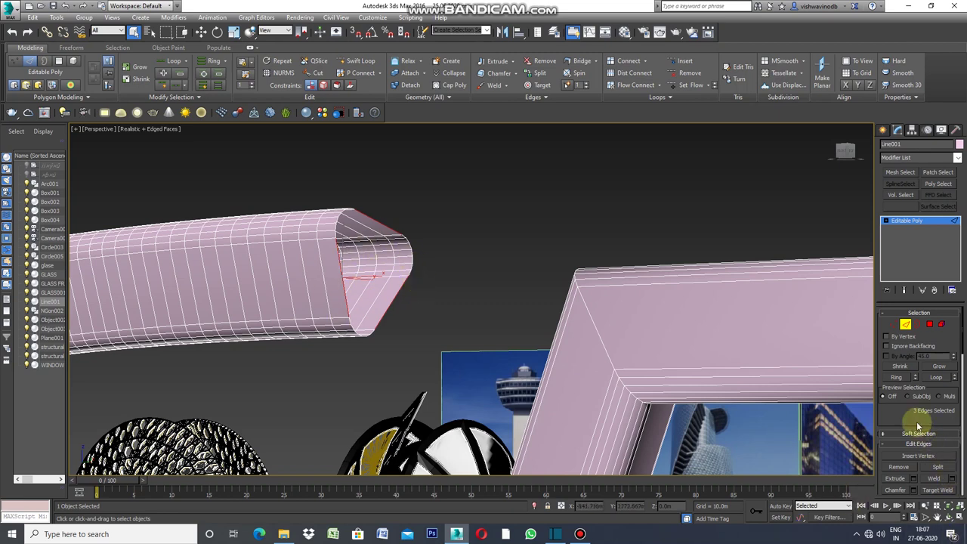
pyautogui.click(898, 379)
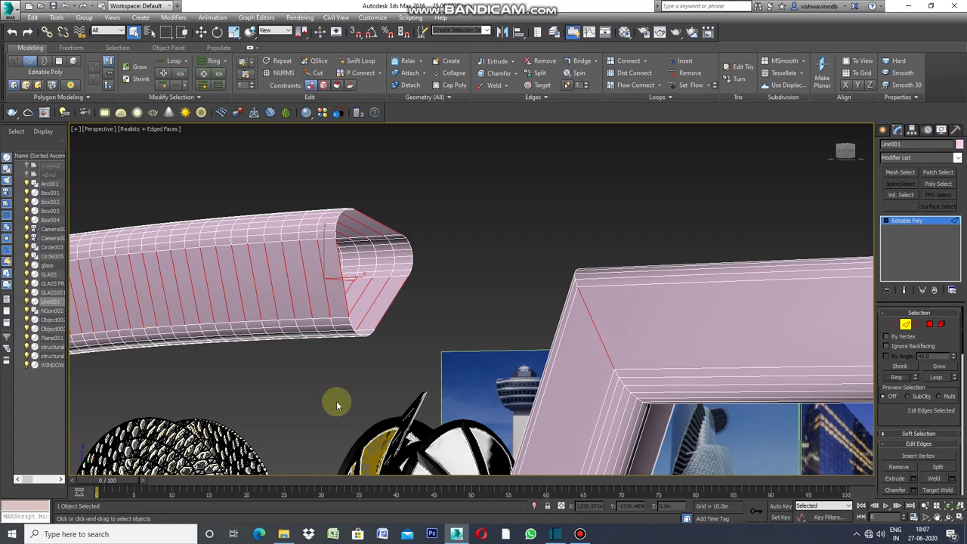
pyautogui.click(924, 518)
pyautogui.moveTo(546, 304); pyautogui.dragTo(564, 358)
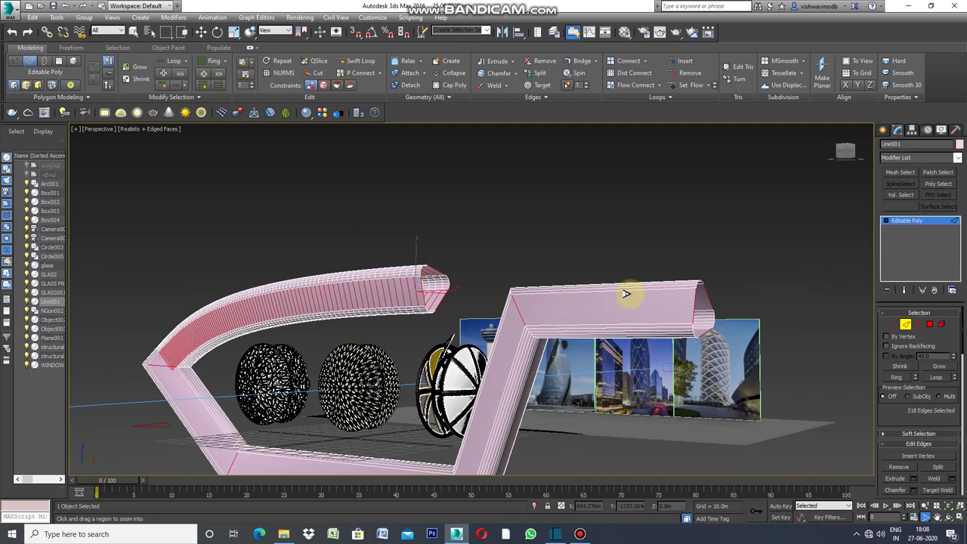
pyautogui.moveTo(416, 302); pyautogui.dragTo(435, 244)
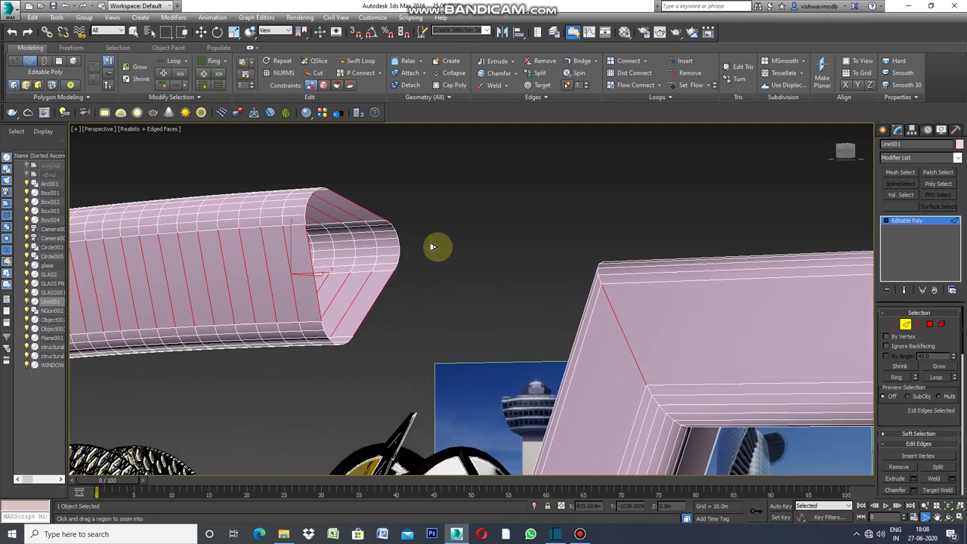
pyautogui.click(929, 324)
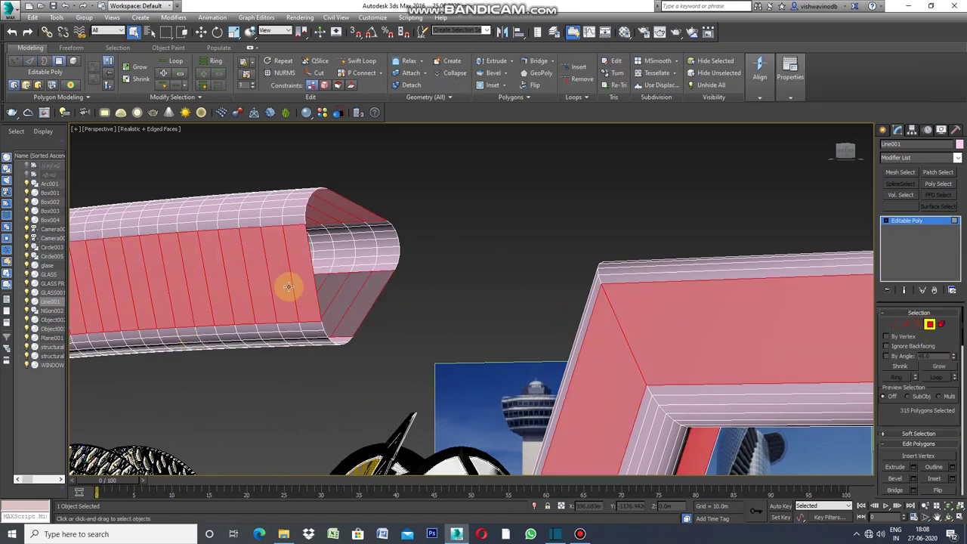
# Detach the selected flat-side polygons as "inter mediare" and set the remaining tube's object color to black.
pyautogui.moveTo(964, 329); pyautogui.dragTo(941, 395)
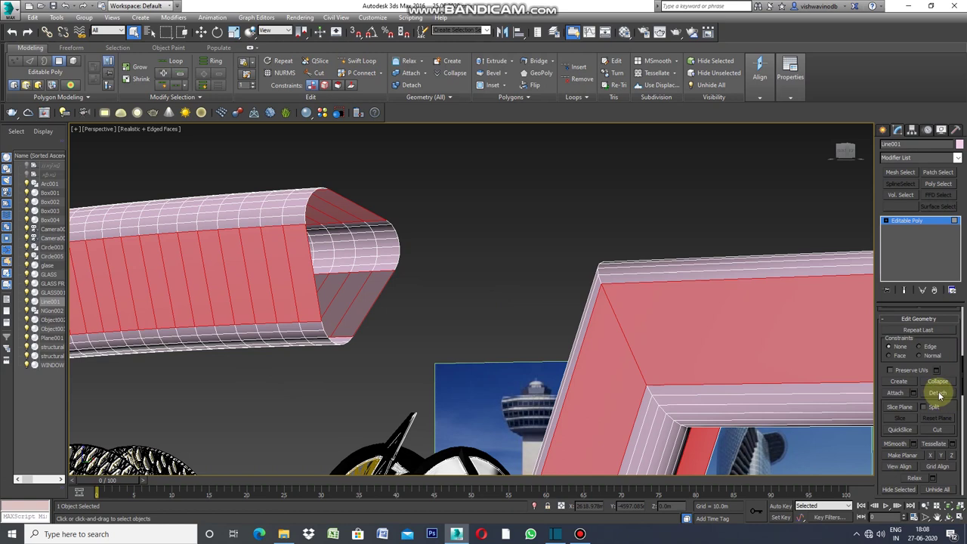
pyautogui.click(937, 394)
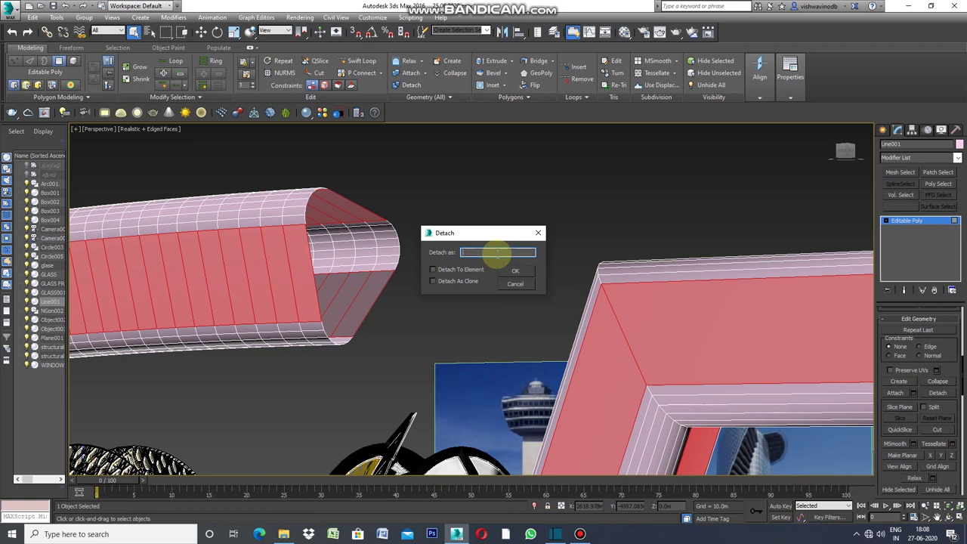
pyautogui.press('BackSpace')
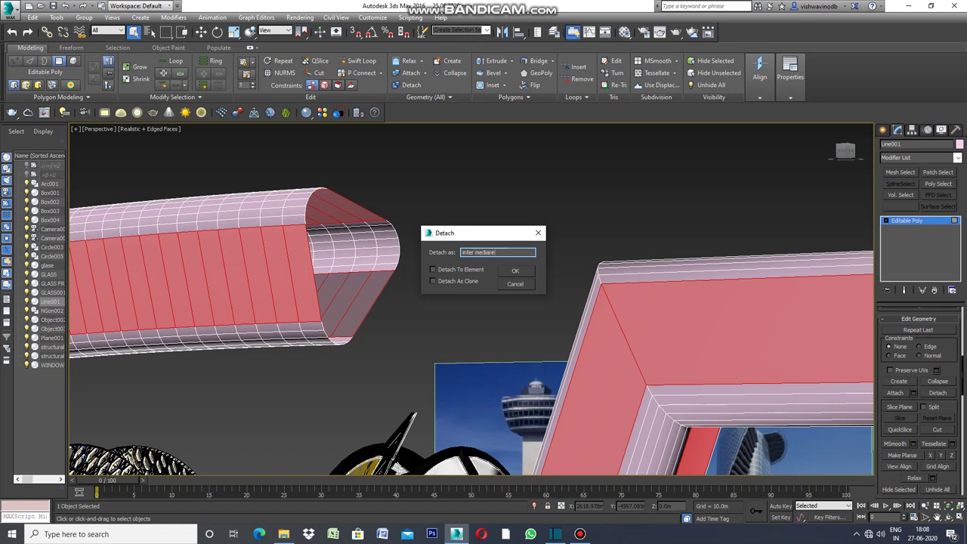
pyautogui.click(516, 270)
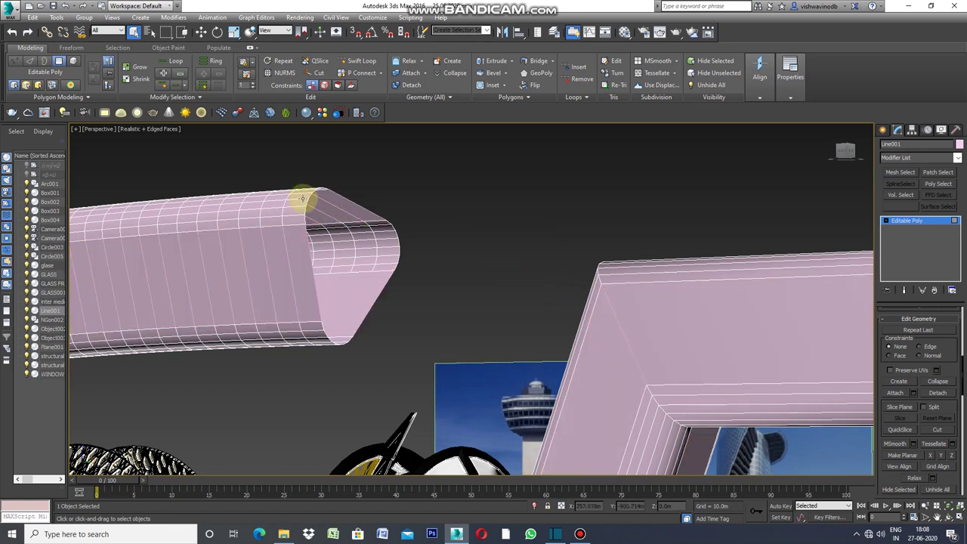
pyautogui.click(959, 144)
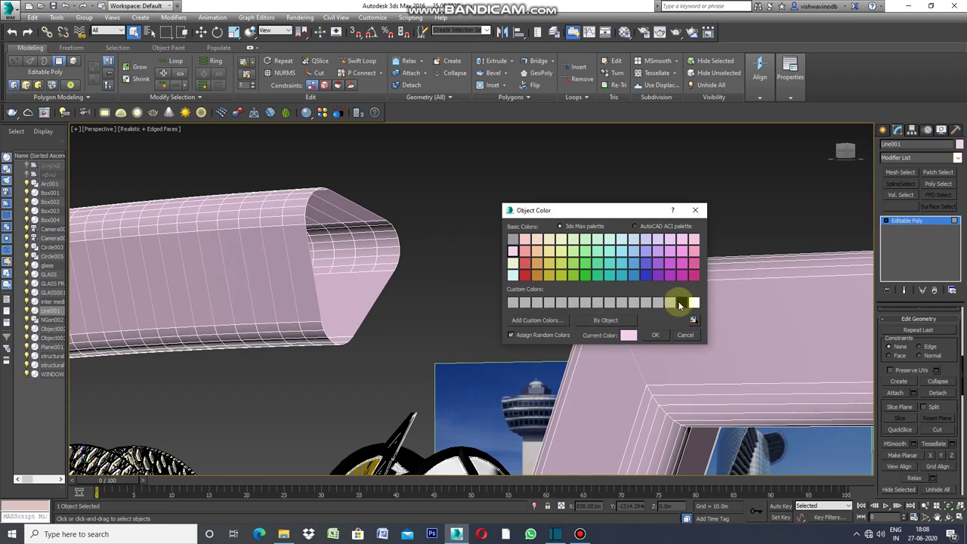
pyautogui.click(654, 335)
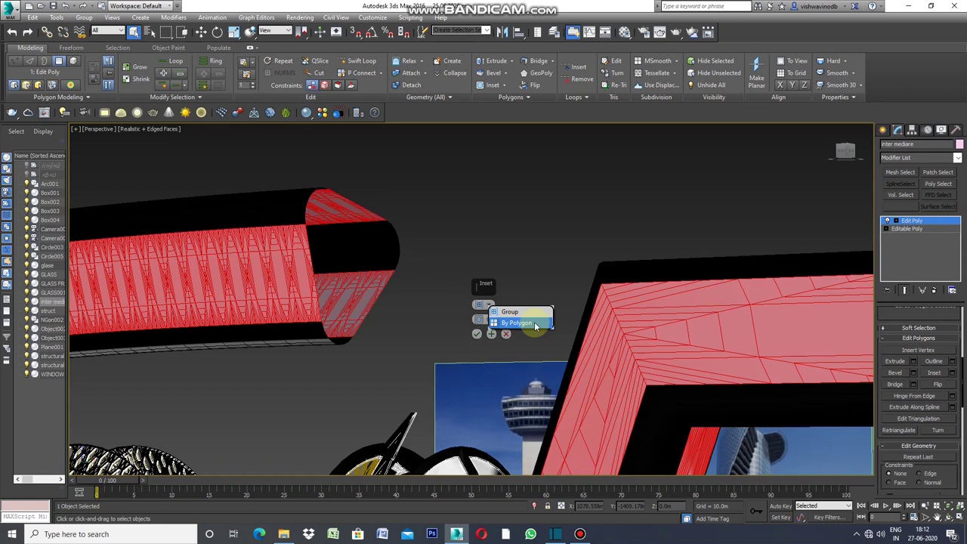
# Inset the selected inter mediare polygons individually with the By Polygon option.
pyautogui.click(532, 324)
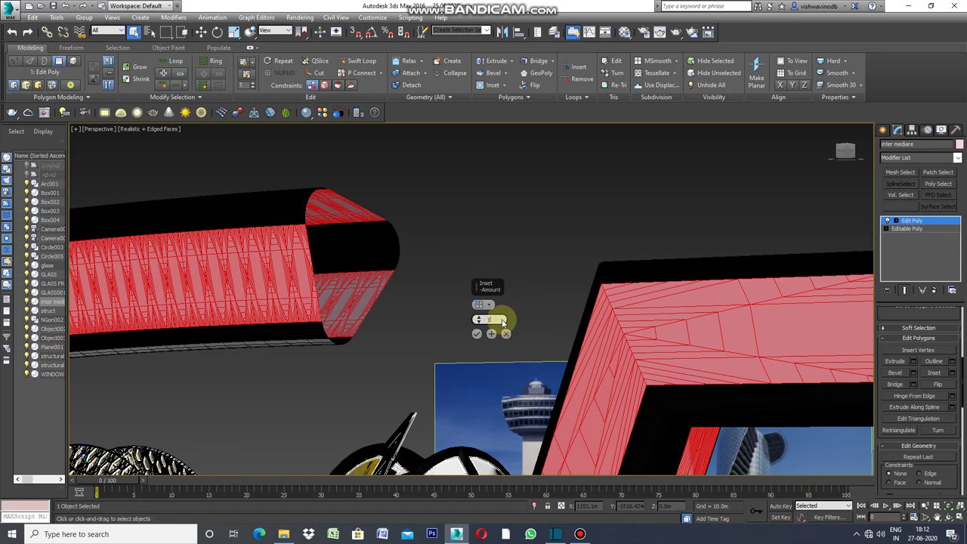
pyautogui.moveTo(503, 321); pyautogui.dragTo(530, 327)
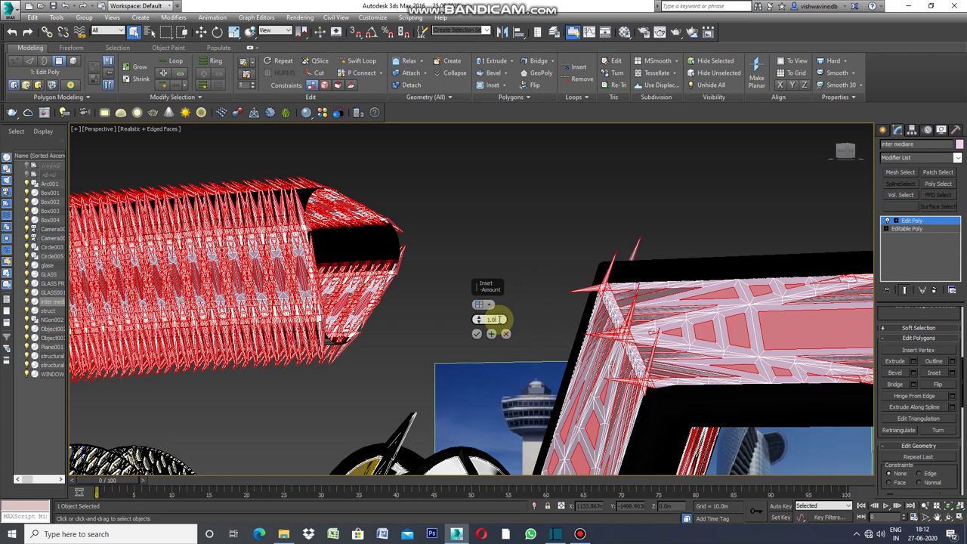
pyautogui.click(476, 334)
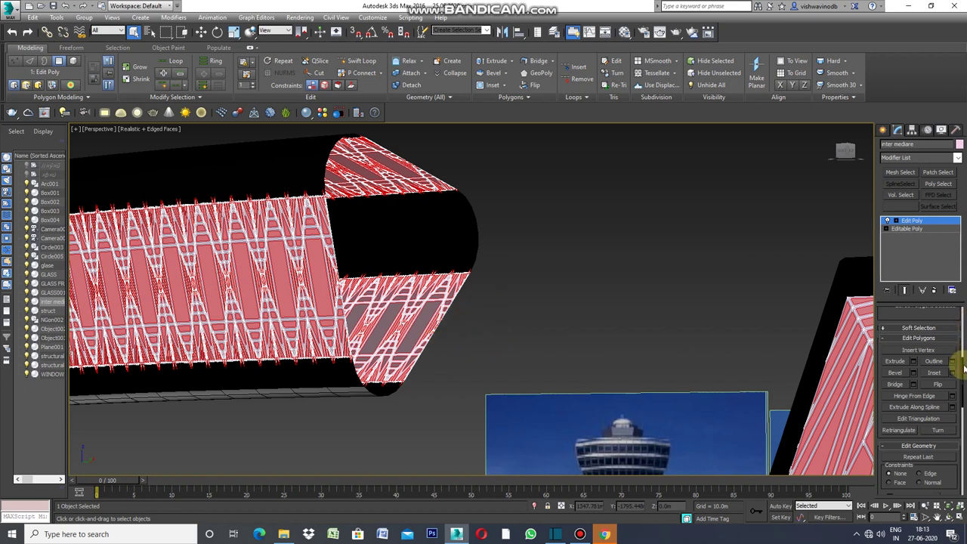
# Detach the inset inner polygons as a separate object and set the remaining inter mediare frame's object color to white.
pyautogui.moveTo(964, 375); pyautogui.dragTo(963, 382)
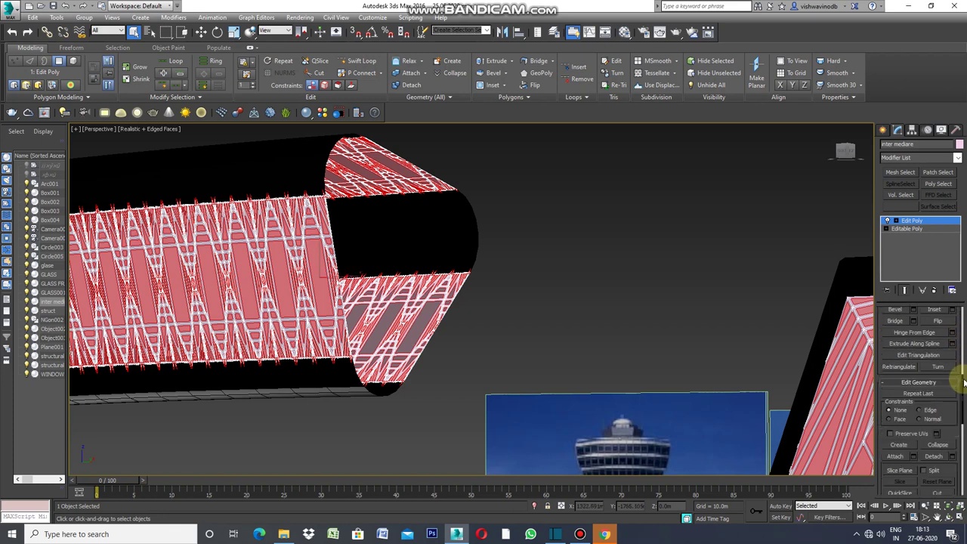
pyautogui.click(937, 456)
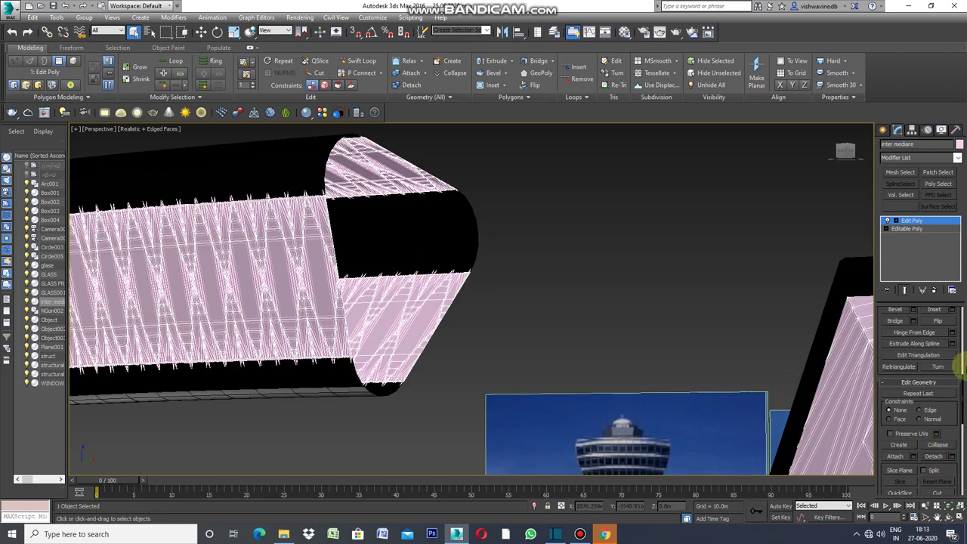
pyautogui.click(911, 220)
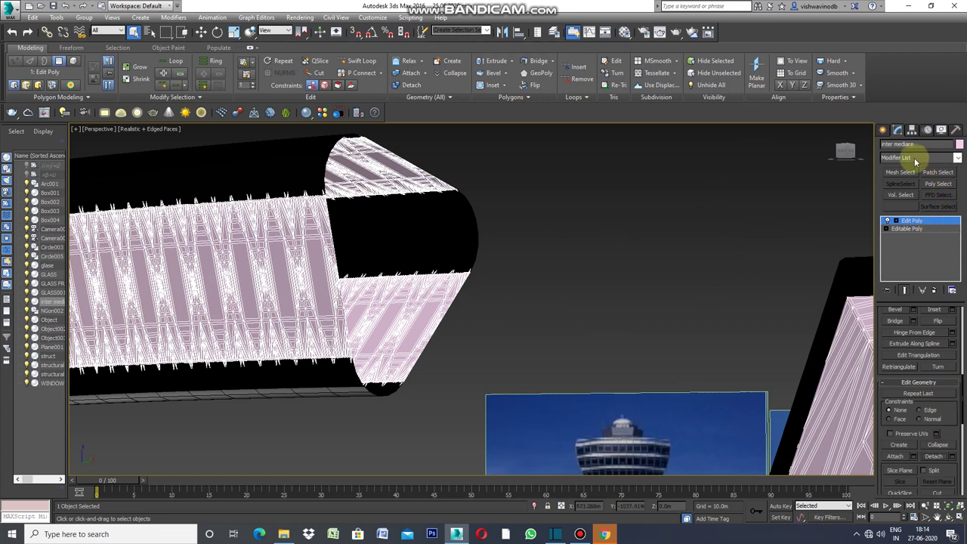
pyautogui.click(959, 144)
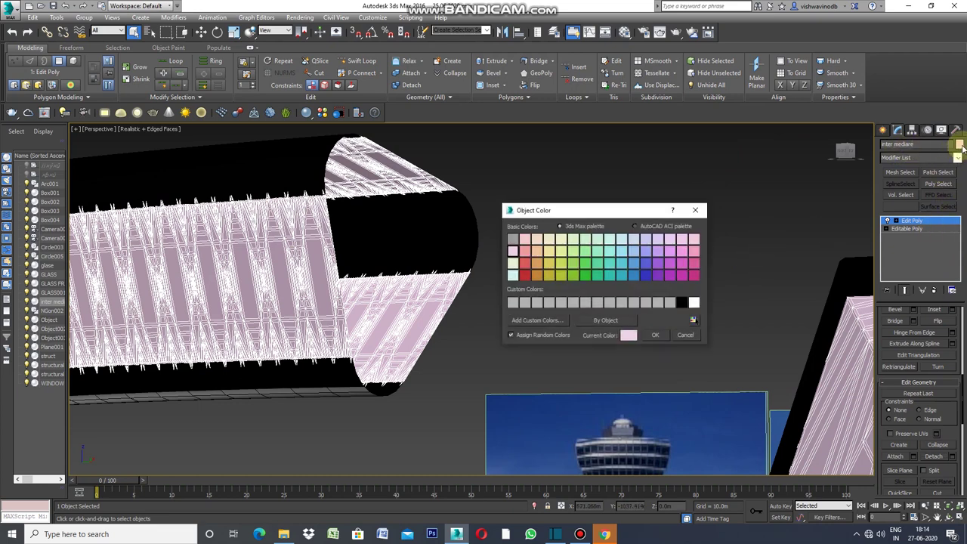
pyautogui.click(694, 303)
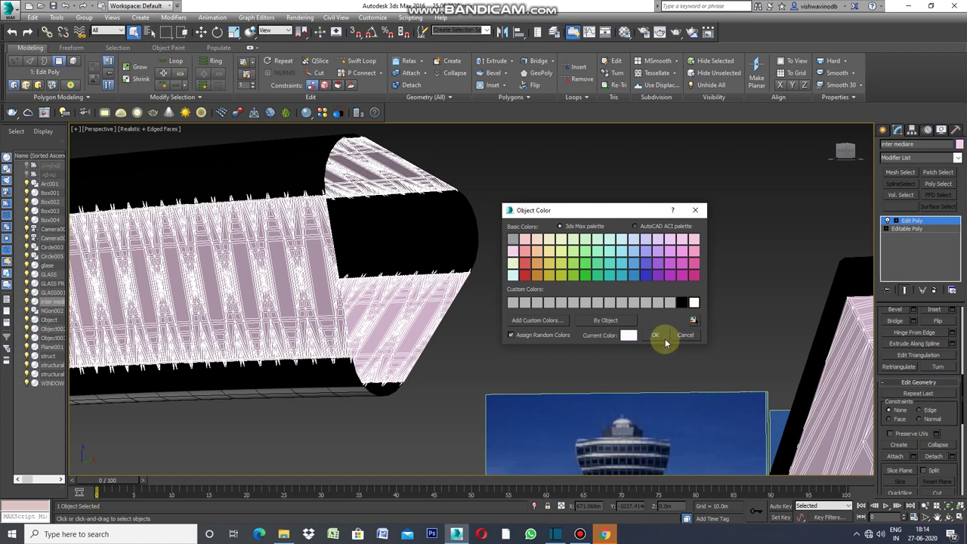
pyautogui.click(657, 336)
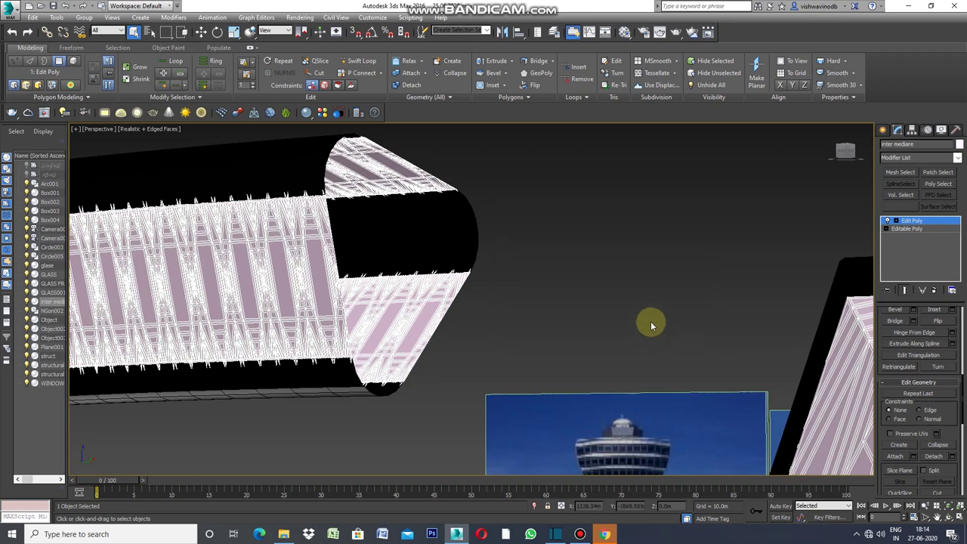
# Assign the transparent 01 - Default material to the panels detached from the inter mediare frame.
pyautogui.press('m')
pyautogui.click(694, 271)
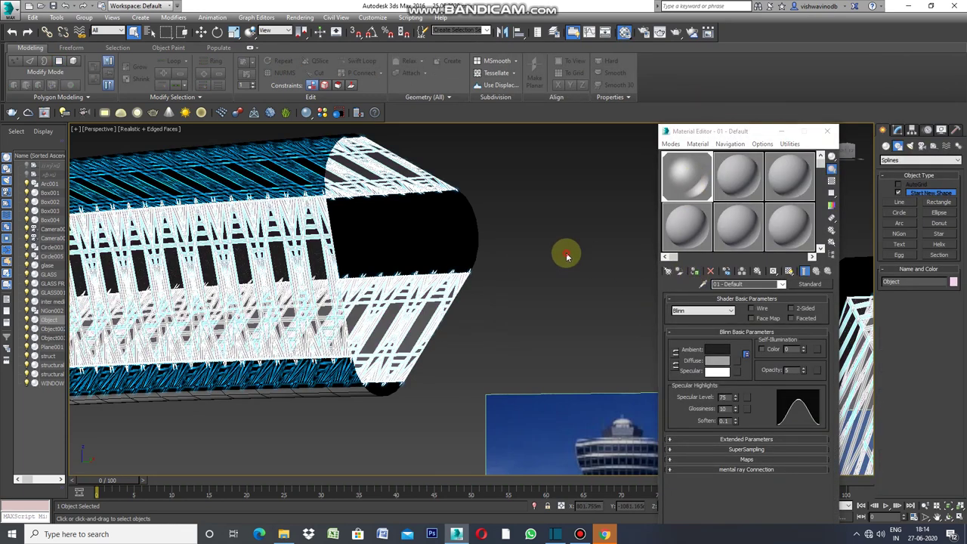
pyautogui.click(567, 255)
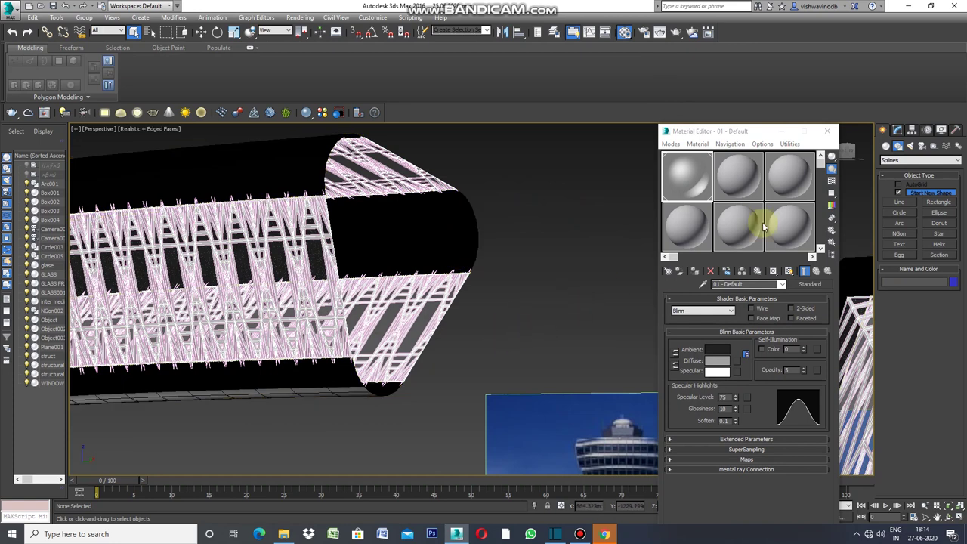
pyautogui.click(784, 136)
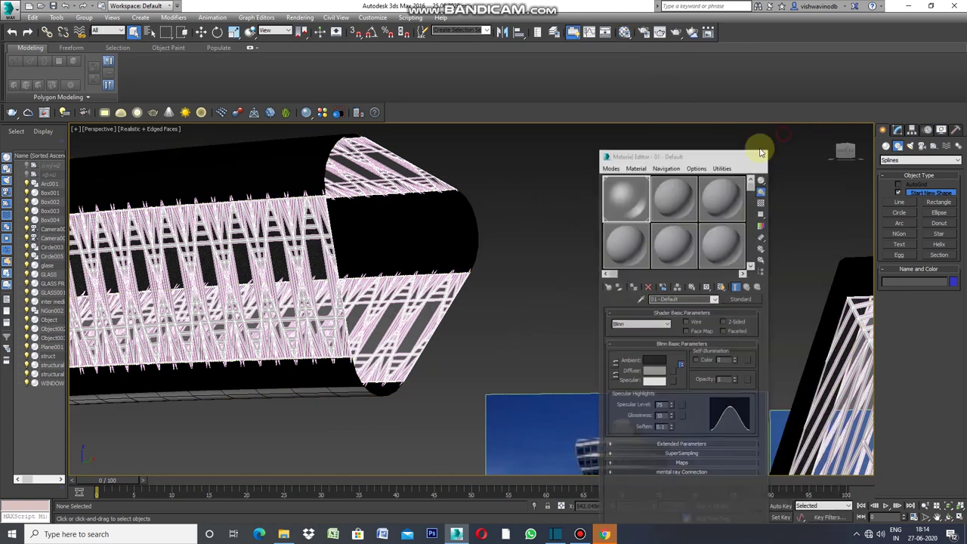
# Thicken the white inter mediare lattice with a Shell modifier using an outer amount of 0.3 m.
pyautogui.click(433, 367)
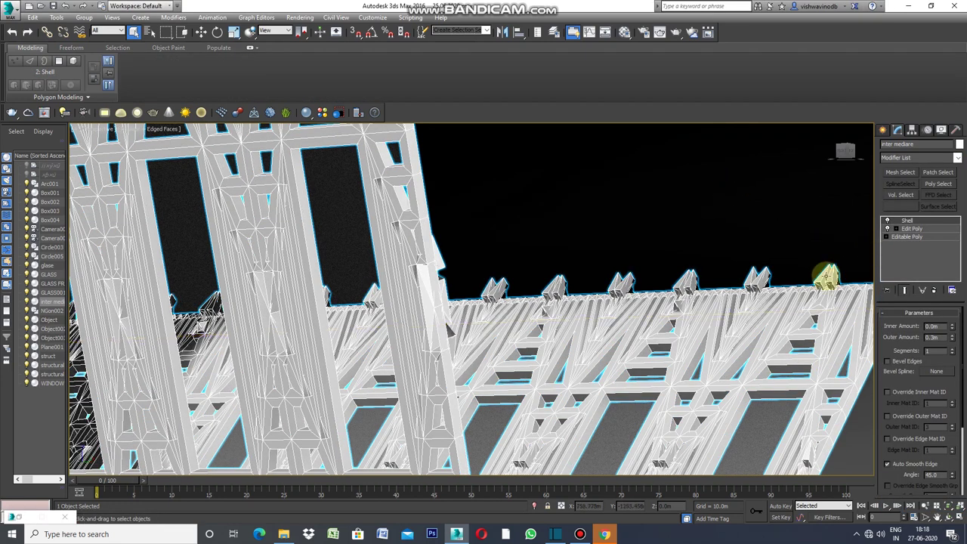
pyautogui.click(925, 516)
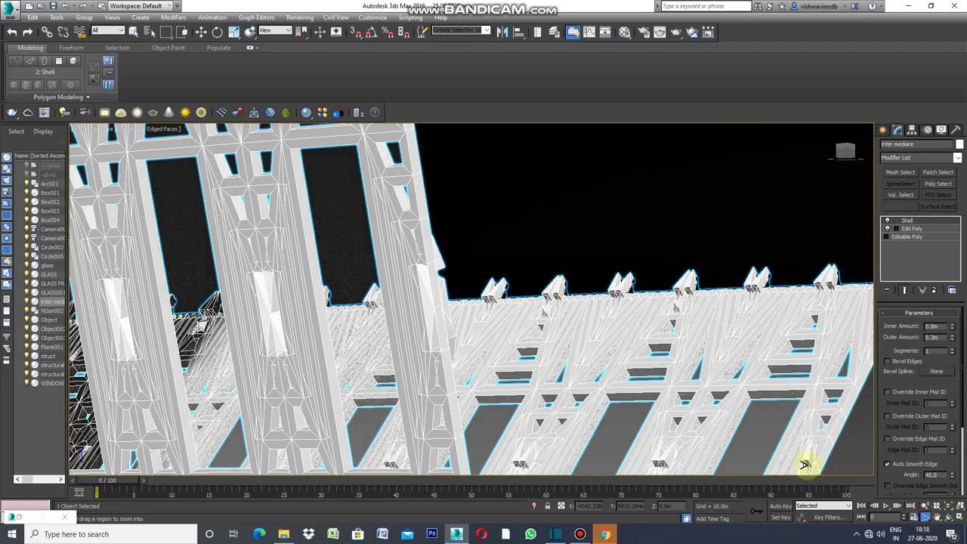
pyautogui.keyDown('alt'); pyautogui.moveTo(573, 357); pyautogui.dragTo(654, 521, button='middle'); pyautogui.keyUp('alt')
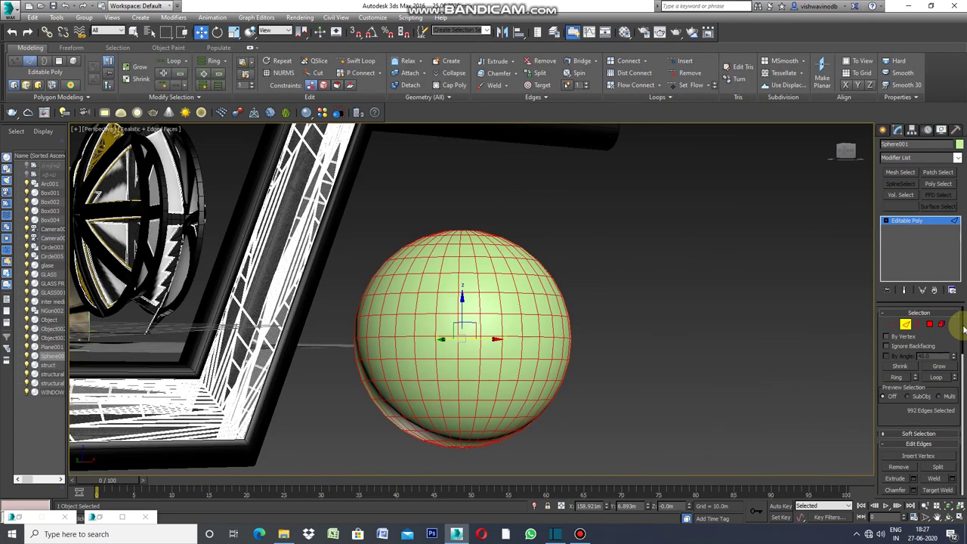
# Chamfer all the selected edges of the green sphere to form narrow bands between its faces.
pyautogui.moveTo(963, 329); pyautogui.dragTo(963, 339)
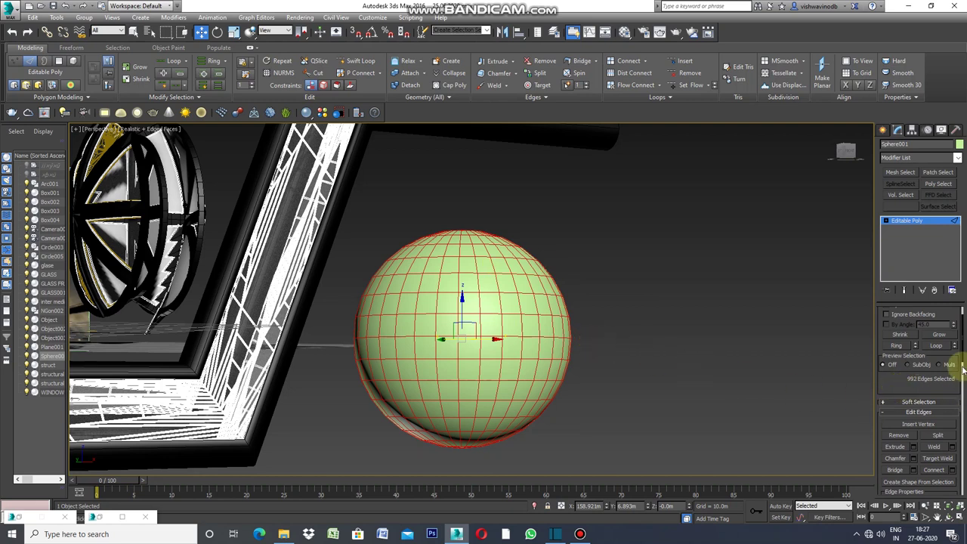
pyautogui.moveTo(964, 345); pyautogui.dragTo(959, 369)
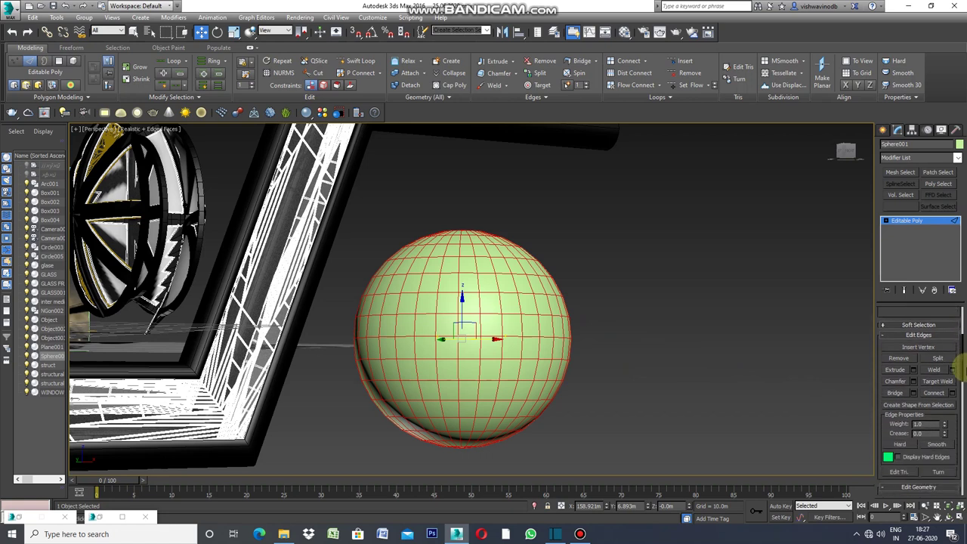
pyautogui.click(914, 383)
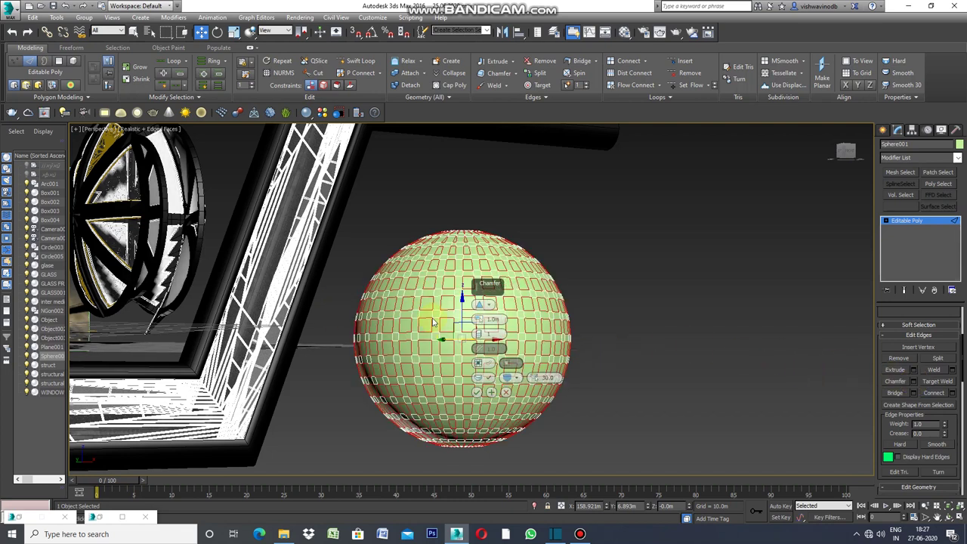
pyautogui.scroll(2, 435, 325)
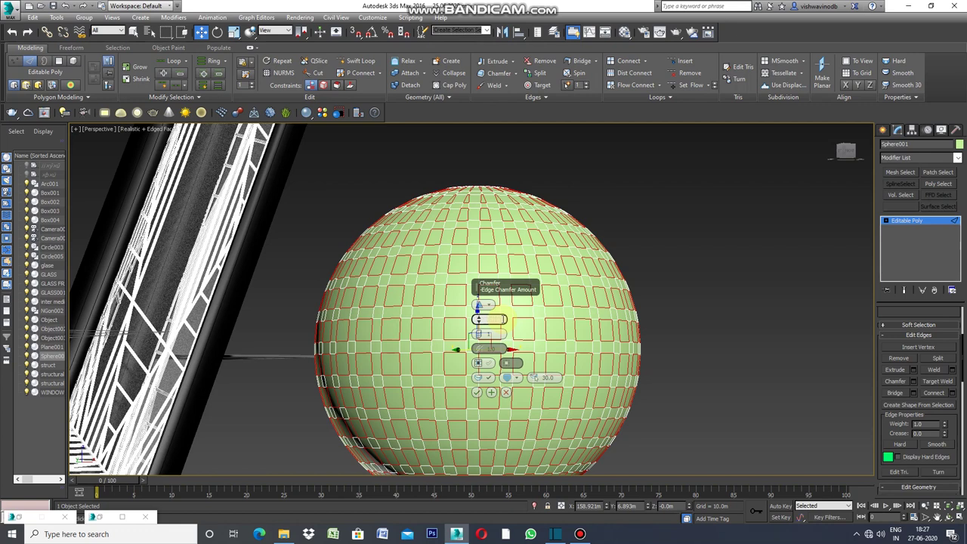
pyautogui.press('Return')
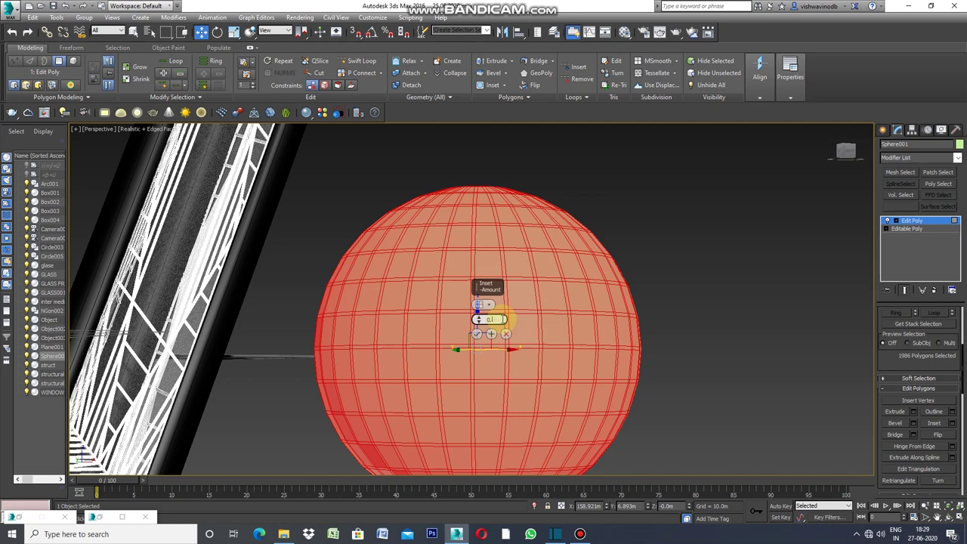
# Inset the sphere's selected polygons by 0.3 m.
pyautogui.click(500, 319)
pyautogui.write('0.3')
pyautogui.press('Return')
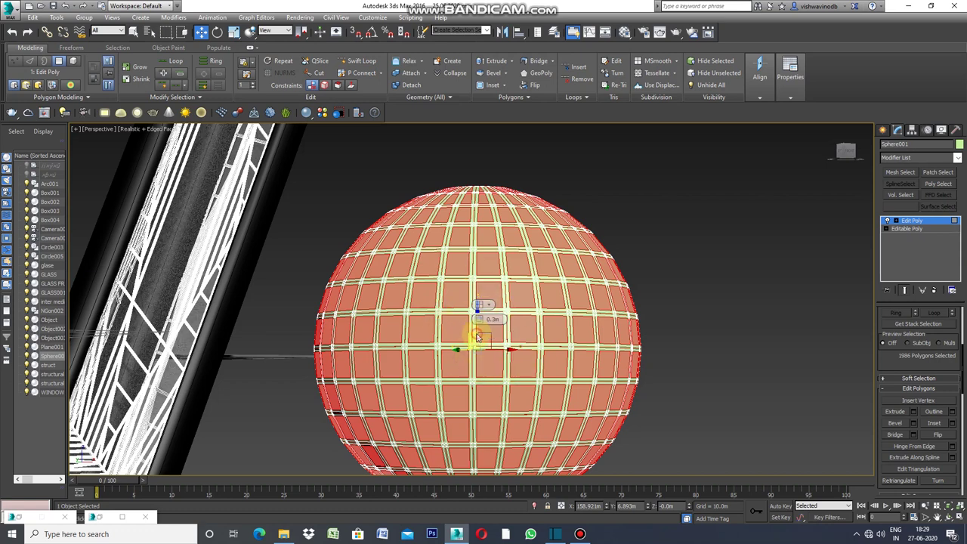
pyautogui.click(478, 333)
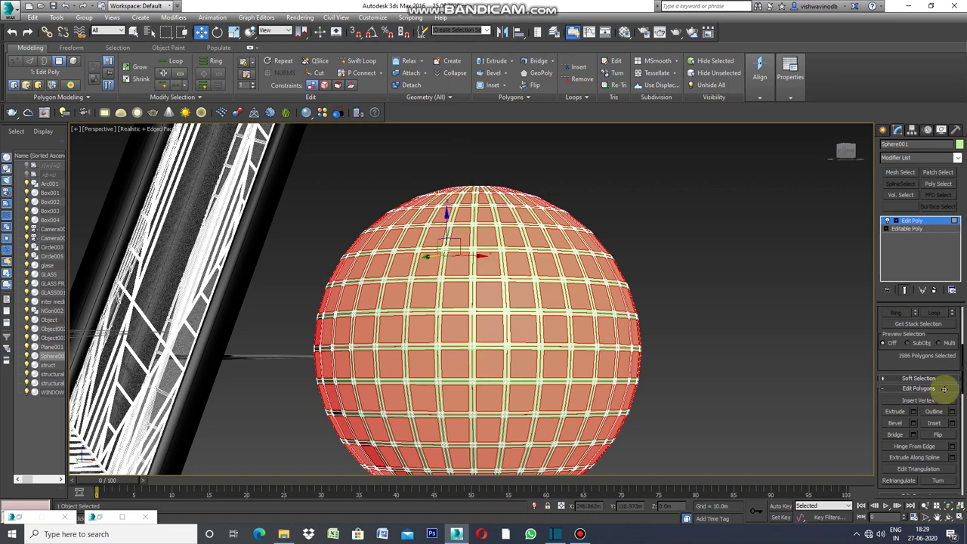
# Detach the sphere's inset polygons as a separate object and set the remaining sphere frame's object color to black.
pyautogui.moveTo(962, 339); pyautogui.dragTo(958, 397)
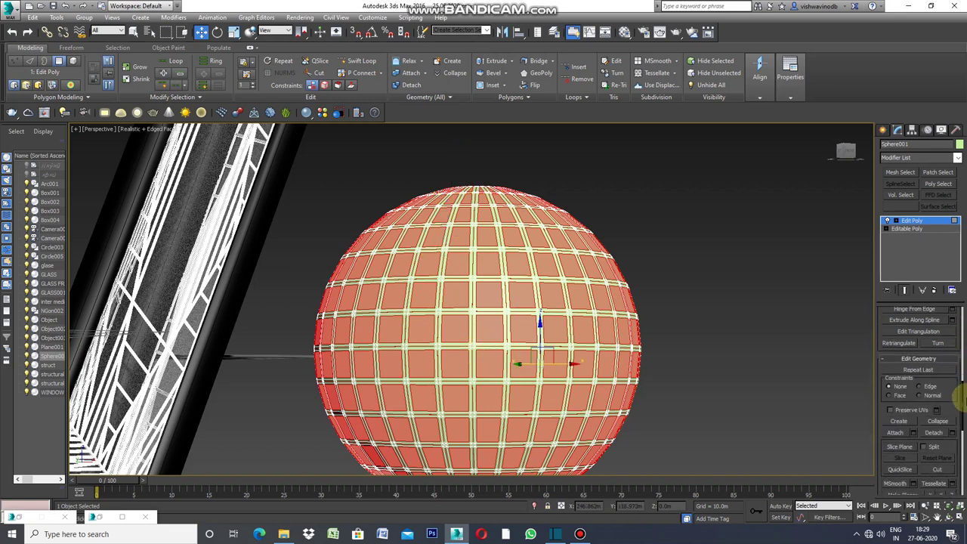
pyautogui.click(934, 436)
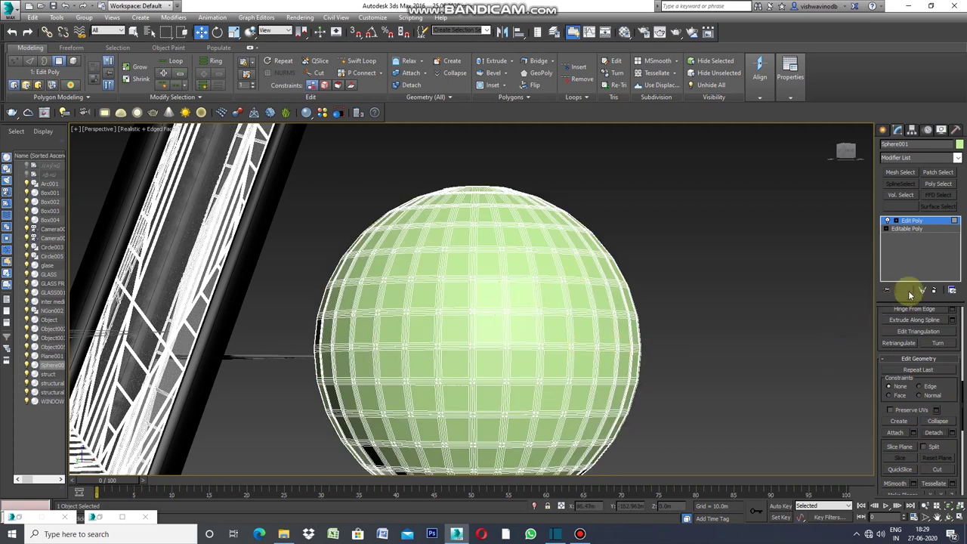
pyautogui.click(959, 144)
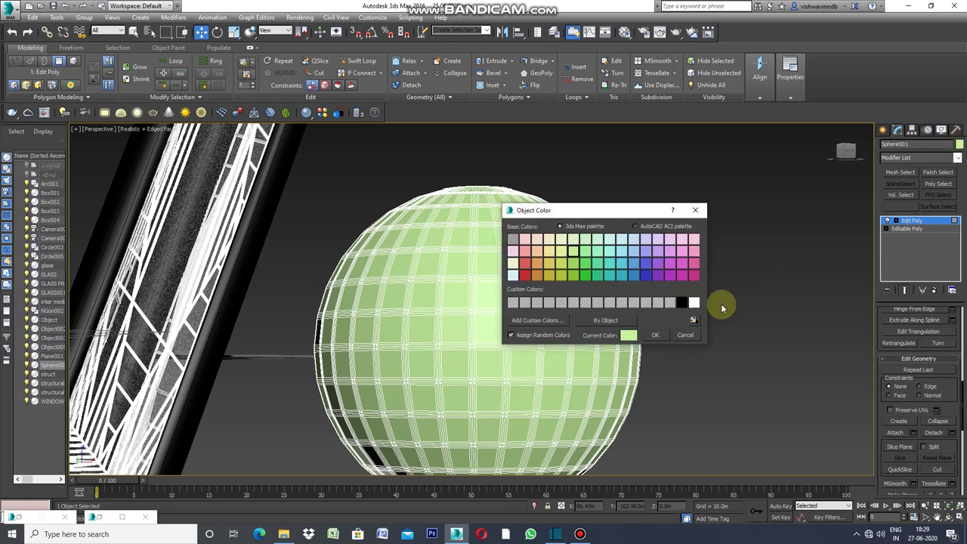
pyautogui.click(682, 302)
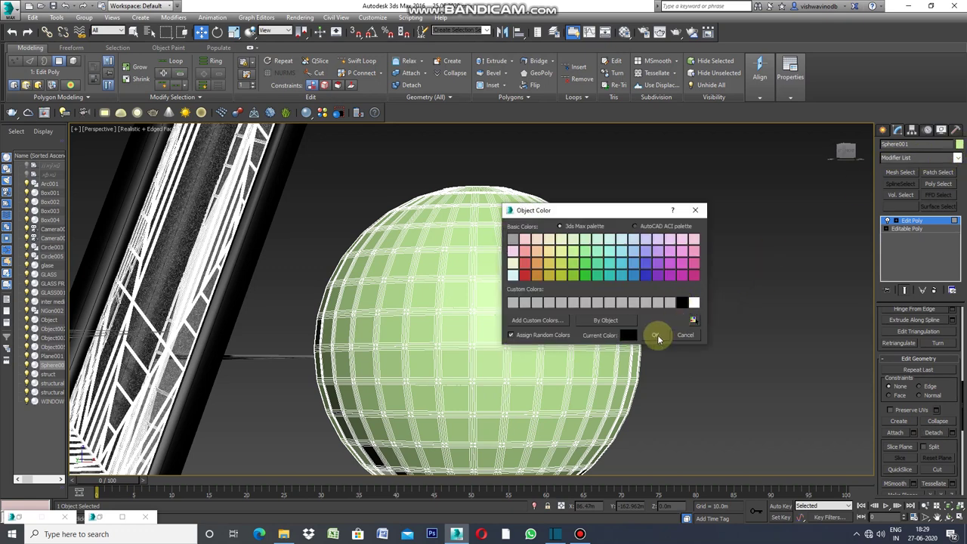
pyautogui.click(655, 335)
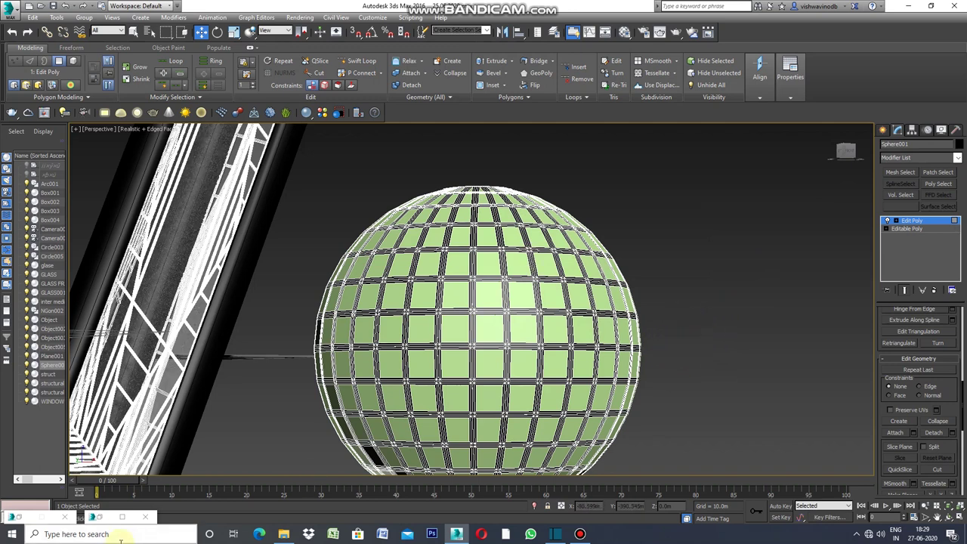
# Restore the minimized Material Editor and assign the transparent 01 - Default material to the sphere's detached panels.
pyautogui.click(15, 517)
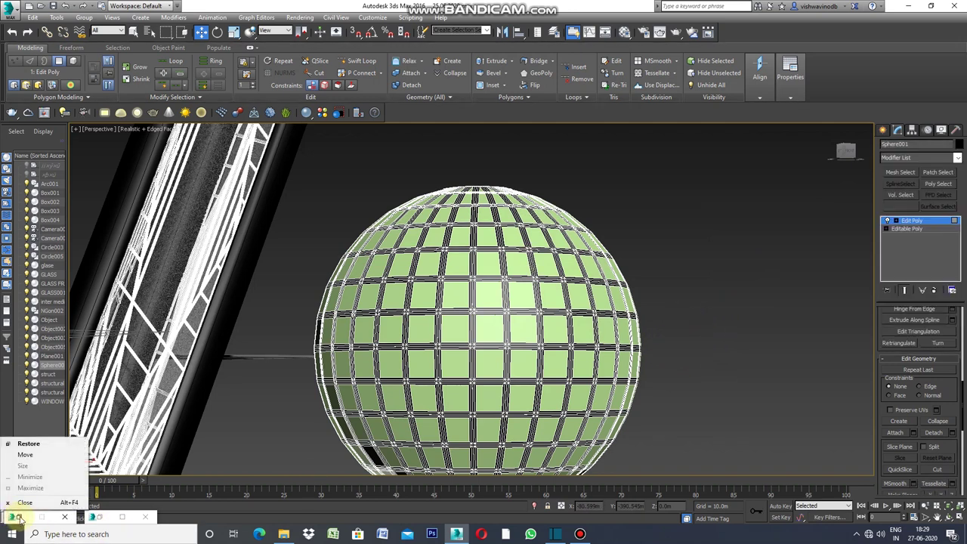
pyautogui.click(251, 449)
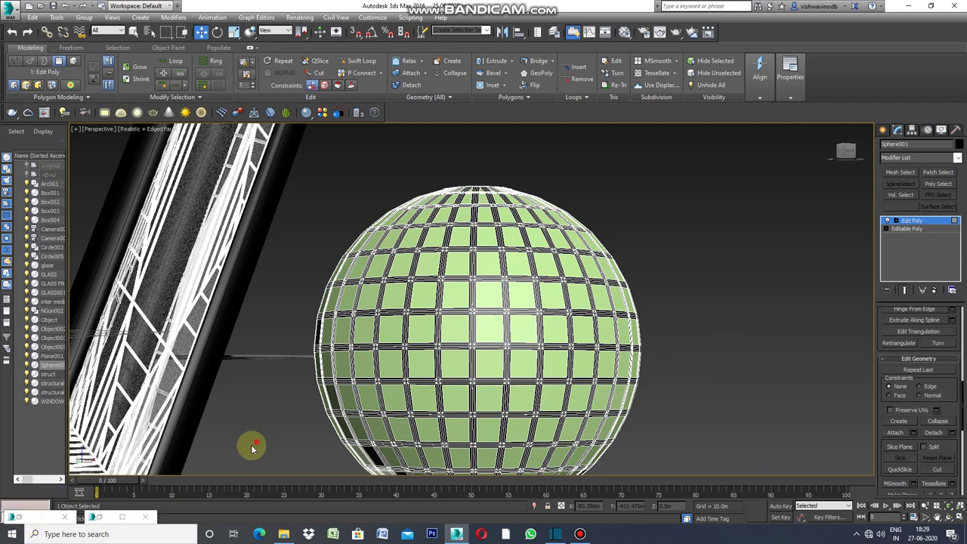
pyautogui.doubleClick(21, 518)
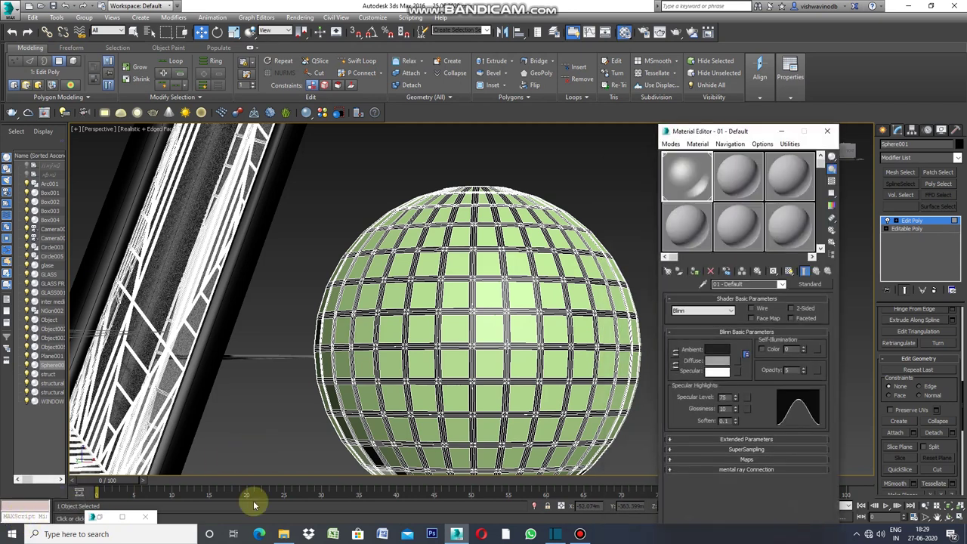
pyautogui.click(700, 283)
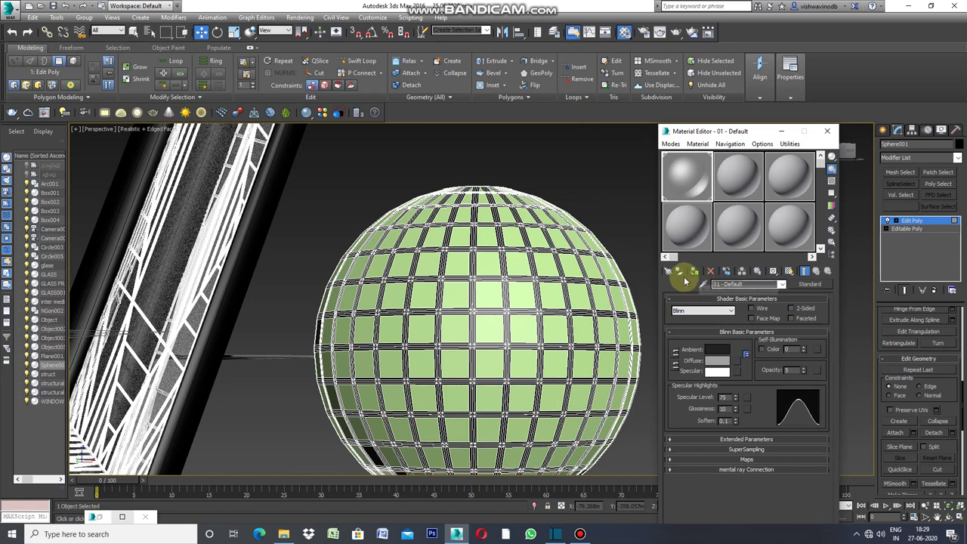
pyautogui.click(524, 293)
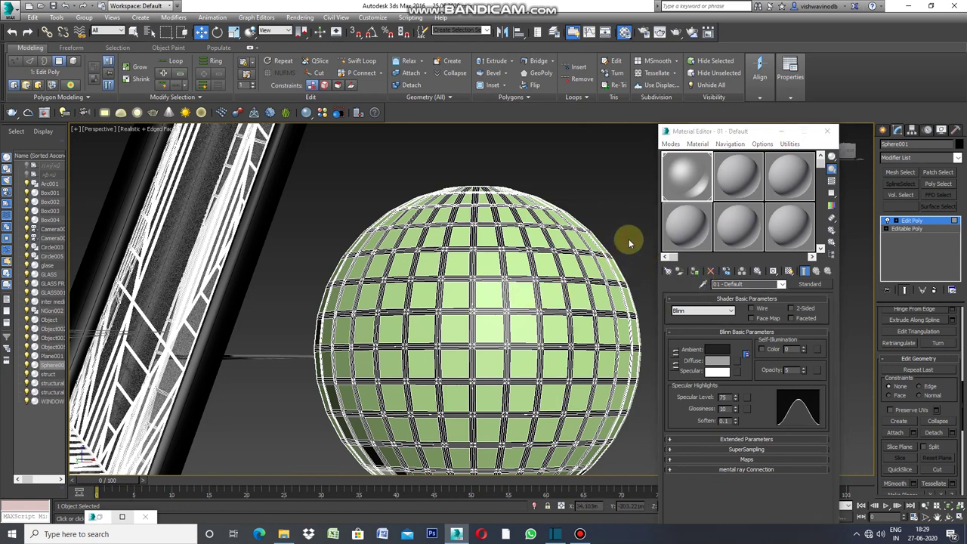
pyautogui.click(882, 130)
pyautogui.click(631, 198)
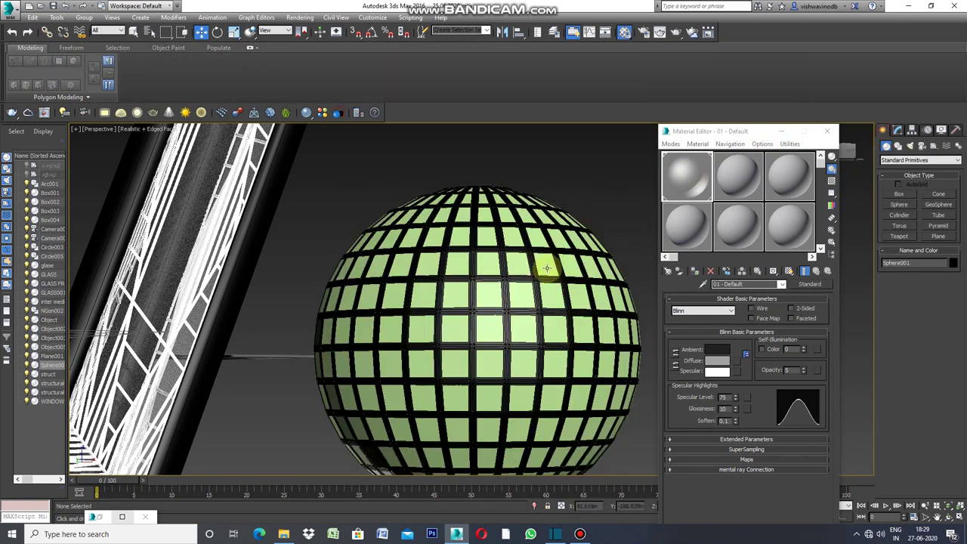
pyautogui.click(546, 269)
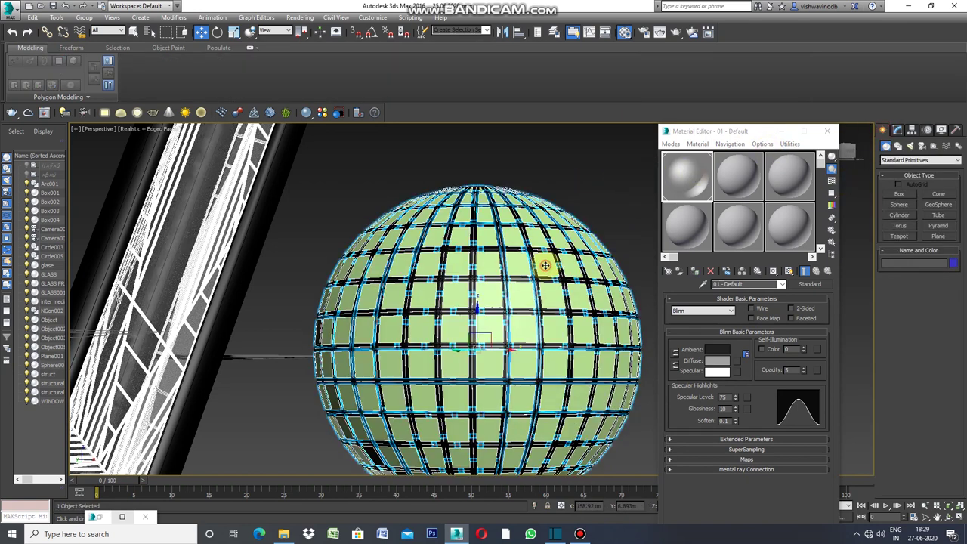
pyautogui.click(691, 271)
pyautogui.click(604, 197)
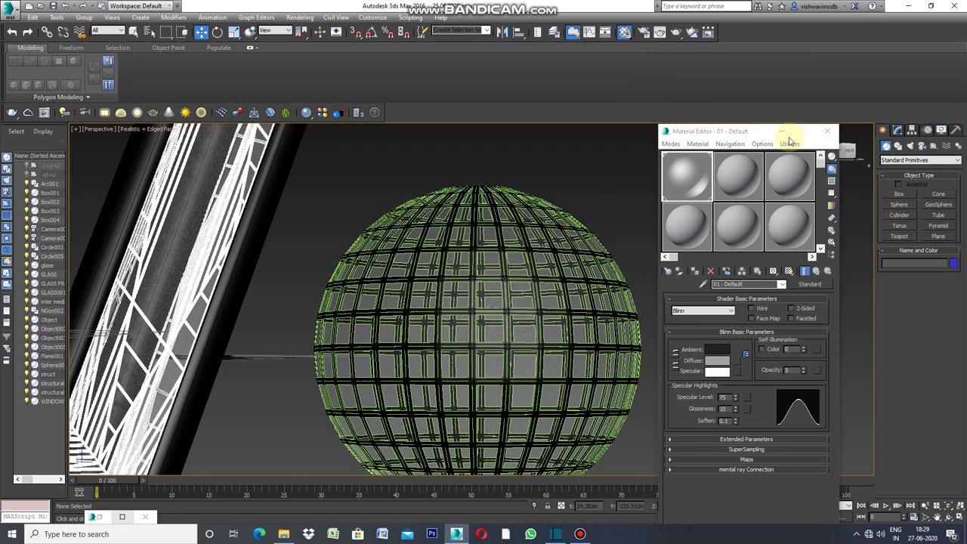
# Close the Material Editor and apply a Shell modifier to the black sphere frame.
pyautogui.click(826, 131)
pyautogui.click(957, 157)
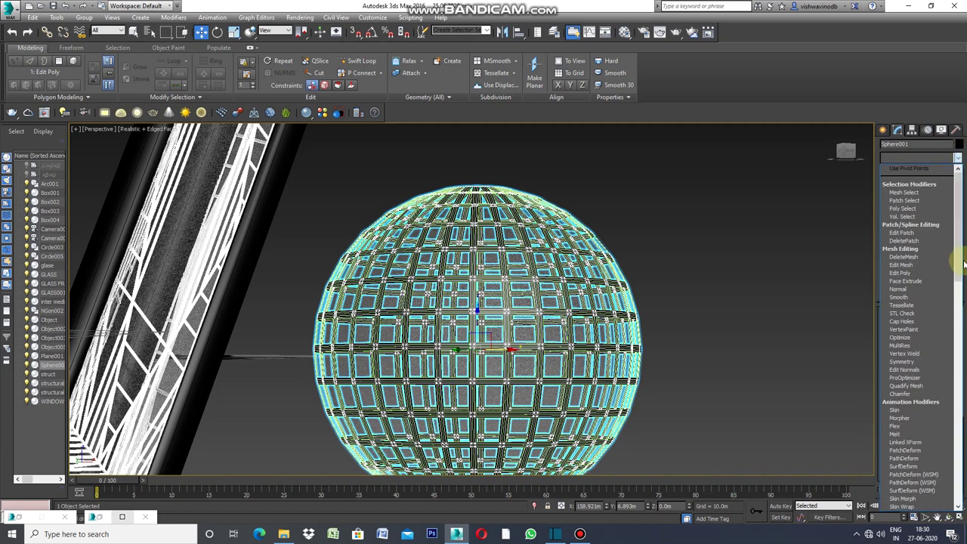
pyautogui.moveTo(956, 259); pyautogui.dragTo(955, 443)
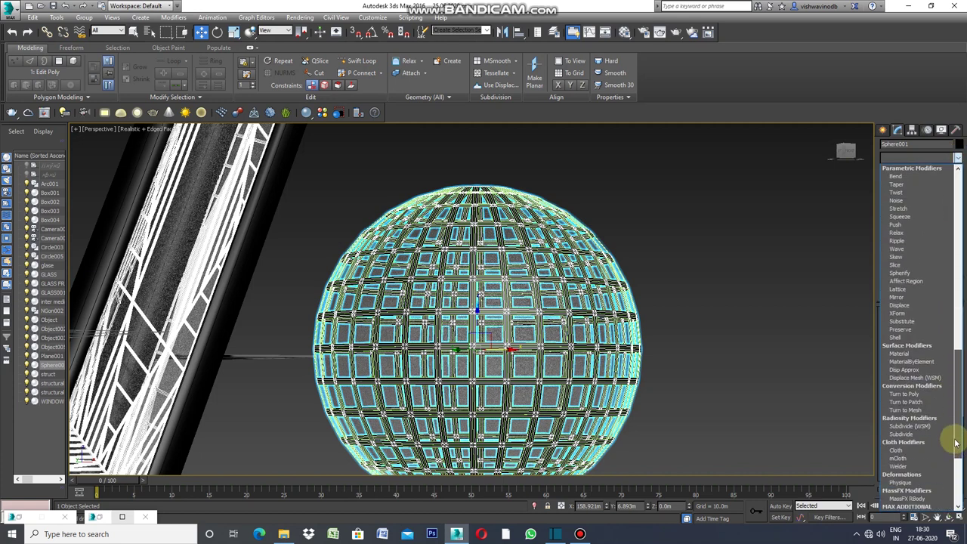
pyautogui.click(896, 337)
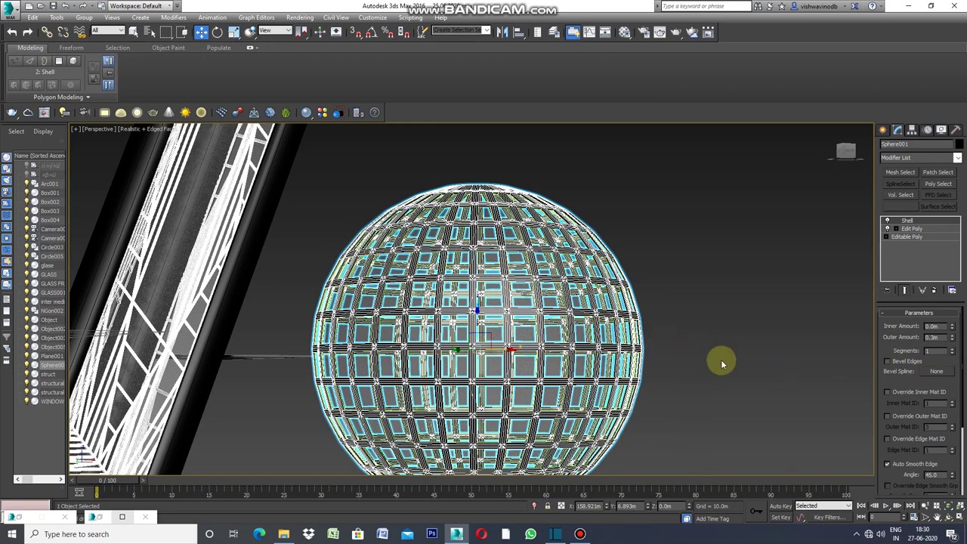
# Set the sphere frame's Shell outer amount to 0.45 m and inner amount to 0.1 m, and finish modifying it.
pyautogui.click(940, 340)
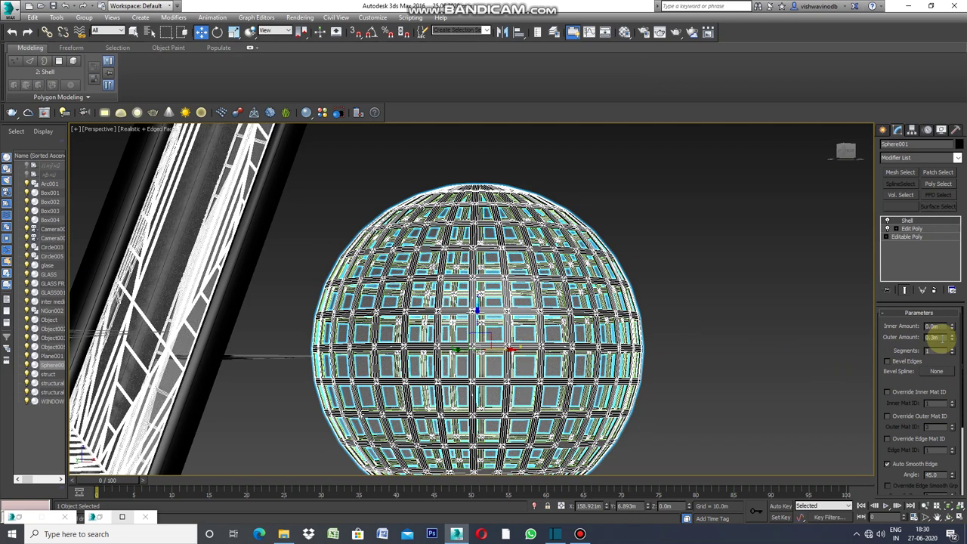
pyautogui.write('45')
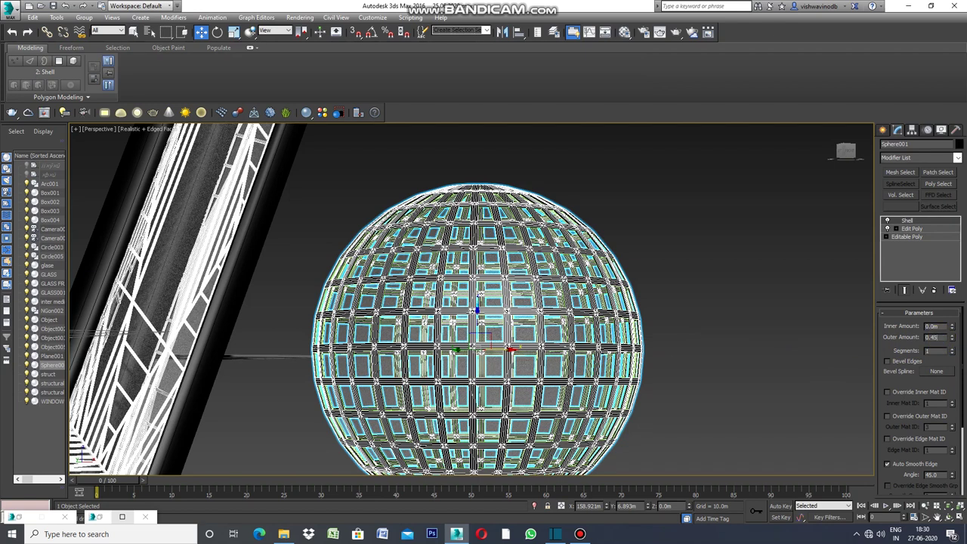
pyautogui.click(944, 326)
pyautogui.moveTo(949, 327); pyautogui.dragTo(949, 326)
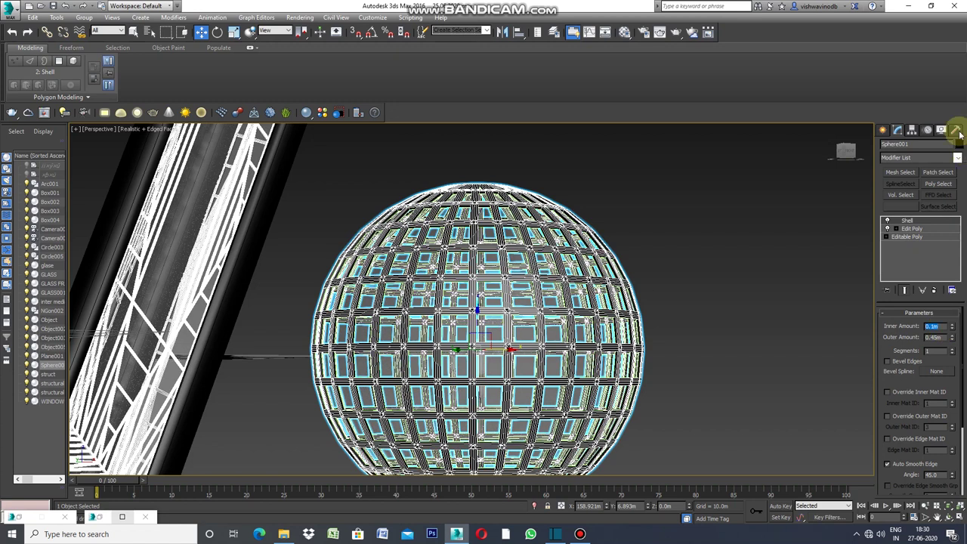
pyautogui.click(884, 132)
pyautogui.click(811, 194)
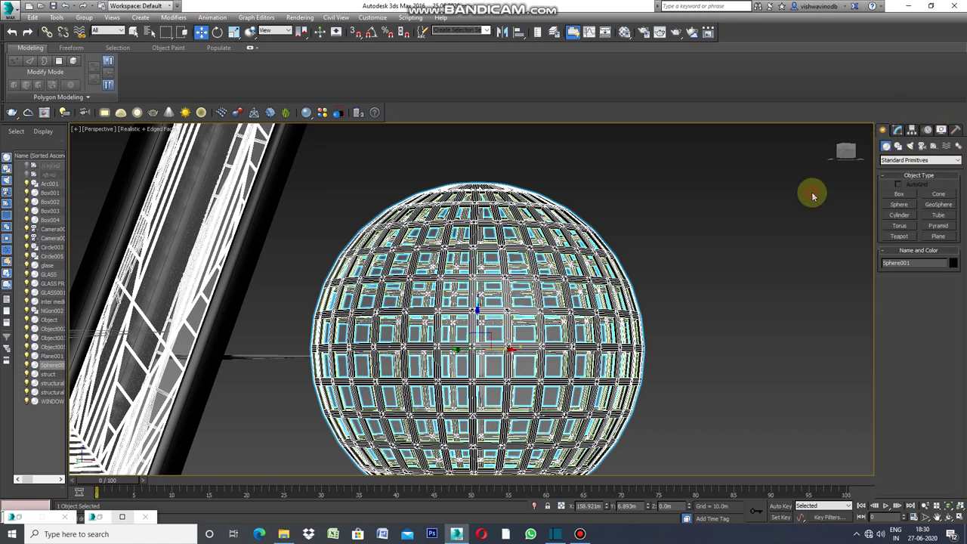